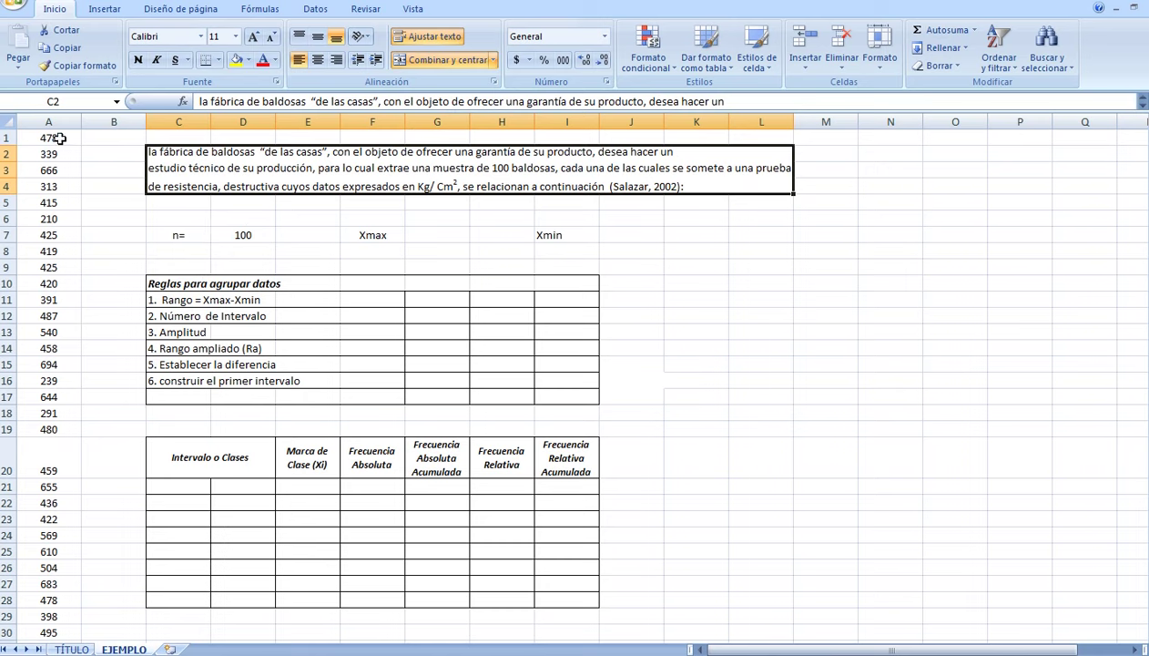
- Name the sample data range A1:A100 as DATOS
click(58, 137)
drag(58, 138, 56, 608)
click(61, 100)
key(BackSpace)
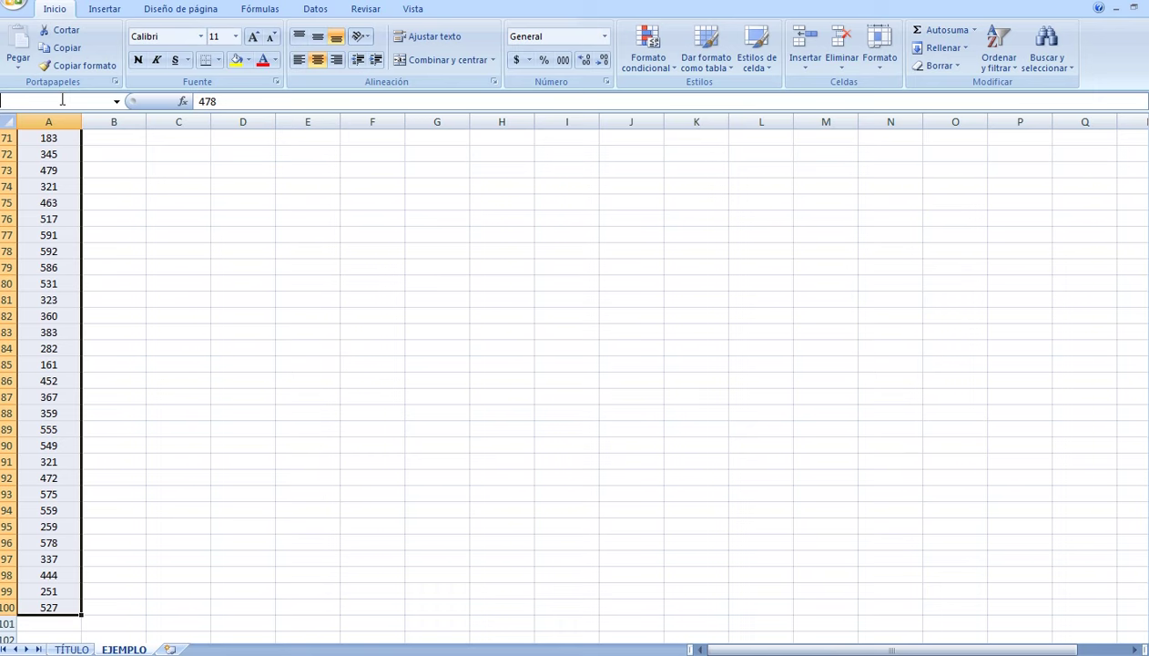
text(DATOS)
key(Return)
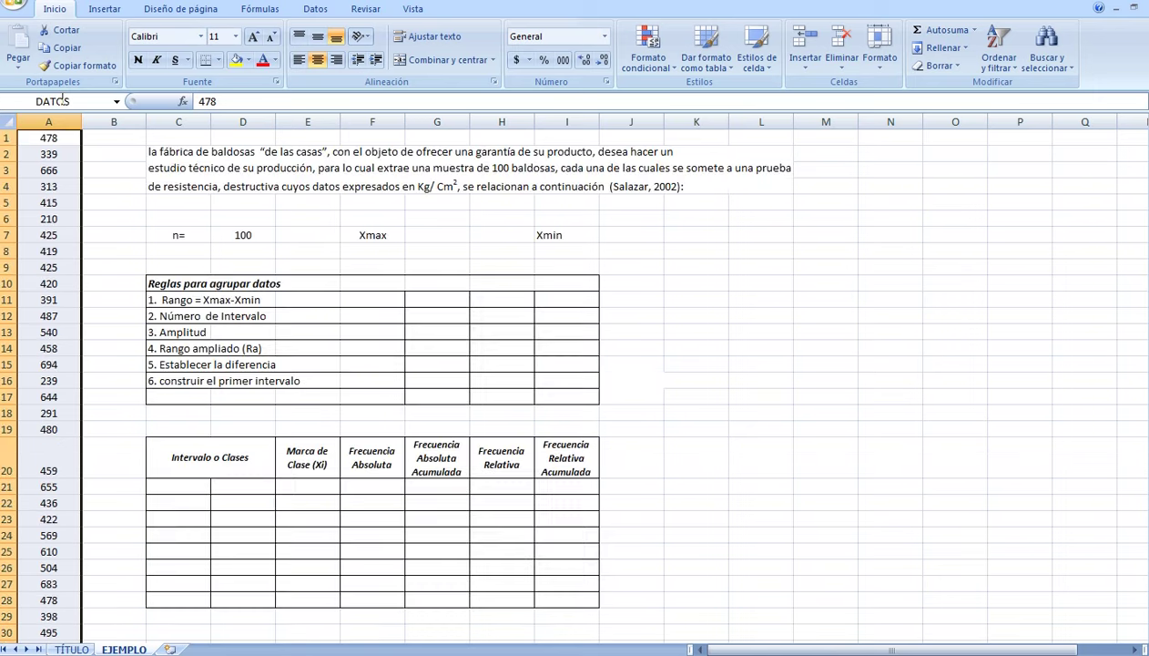
drag(49, 136, 59, 81)
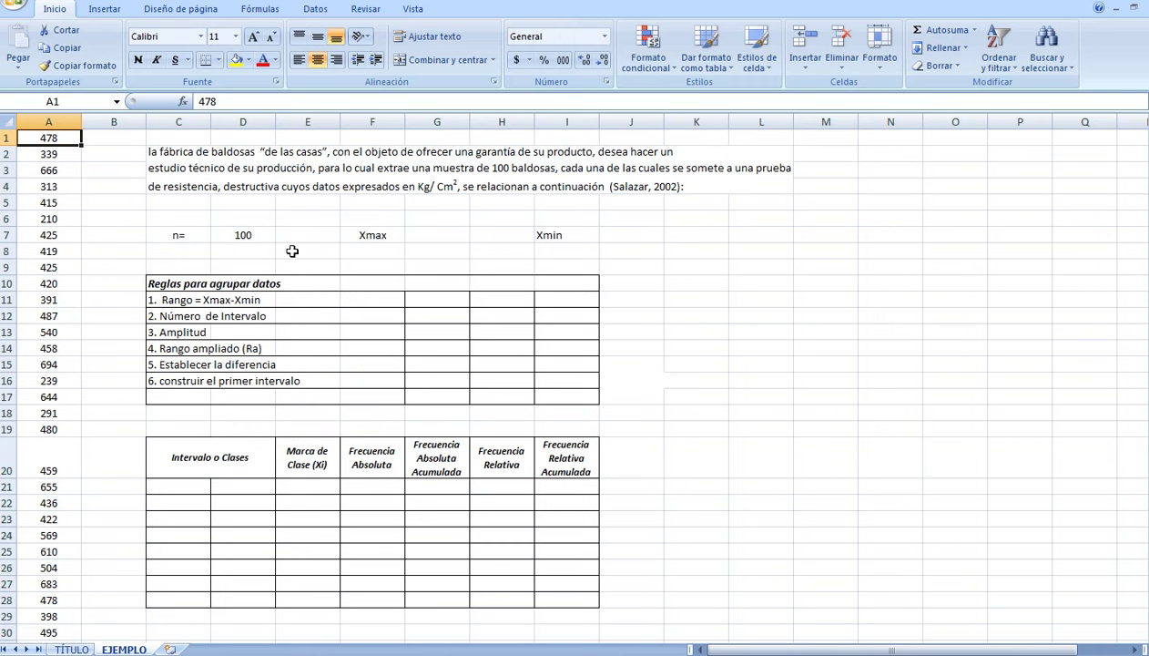
click(421, 237)
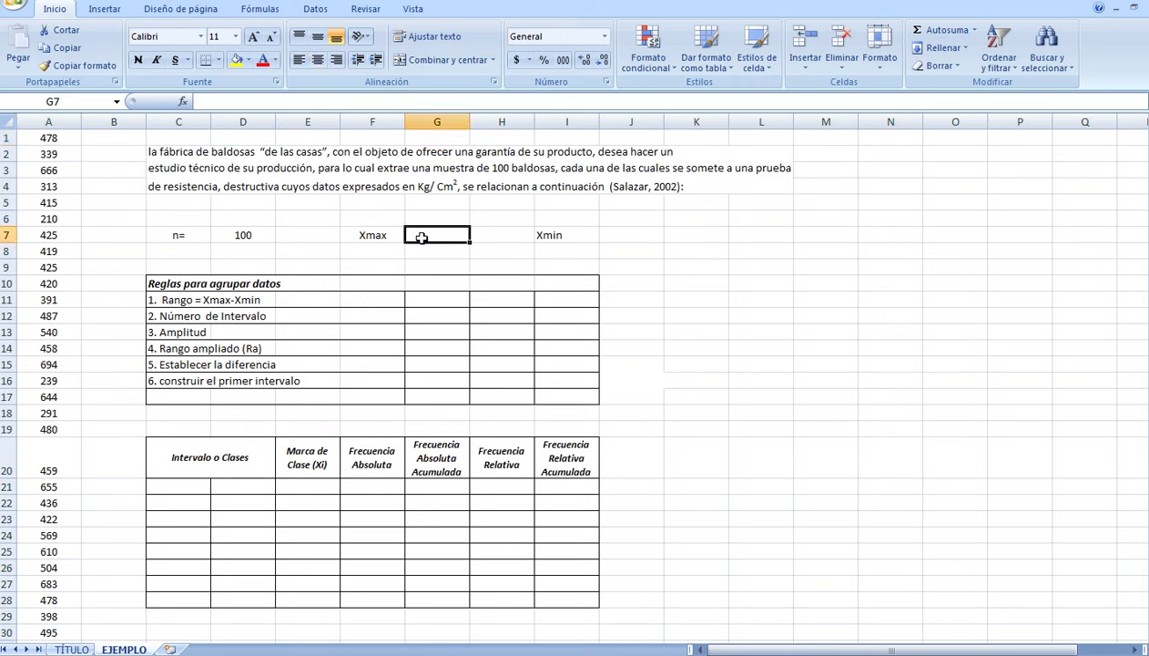
click(173, 230)
click(220, 233)
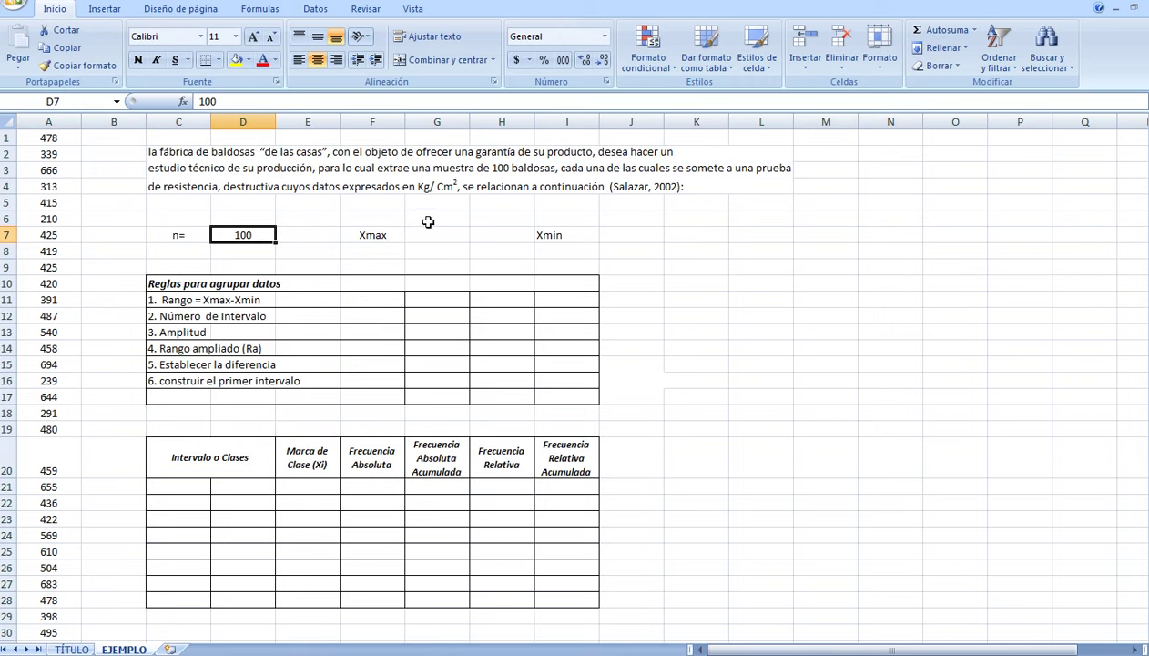
click(381, 234)
drag(171, 283, 592, 391)
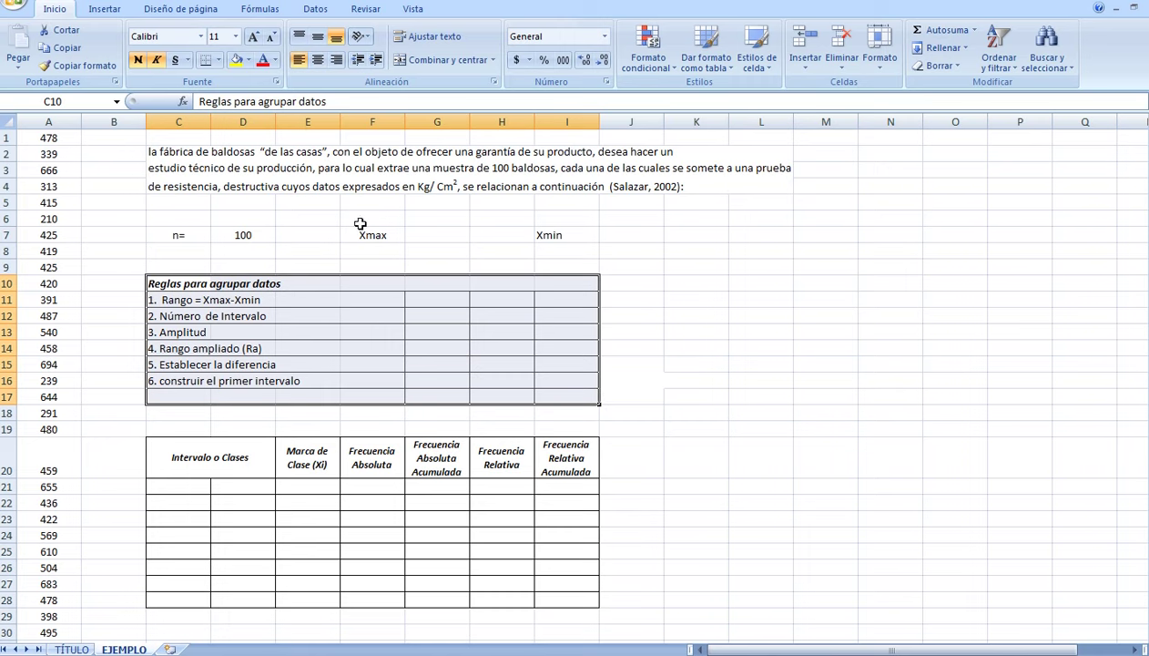
click(426, 236)
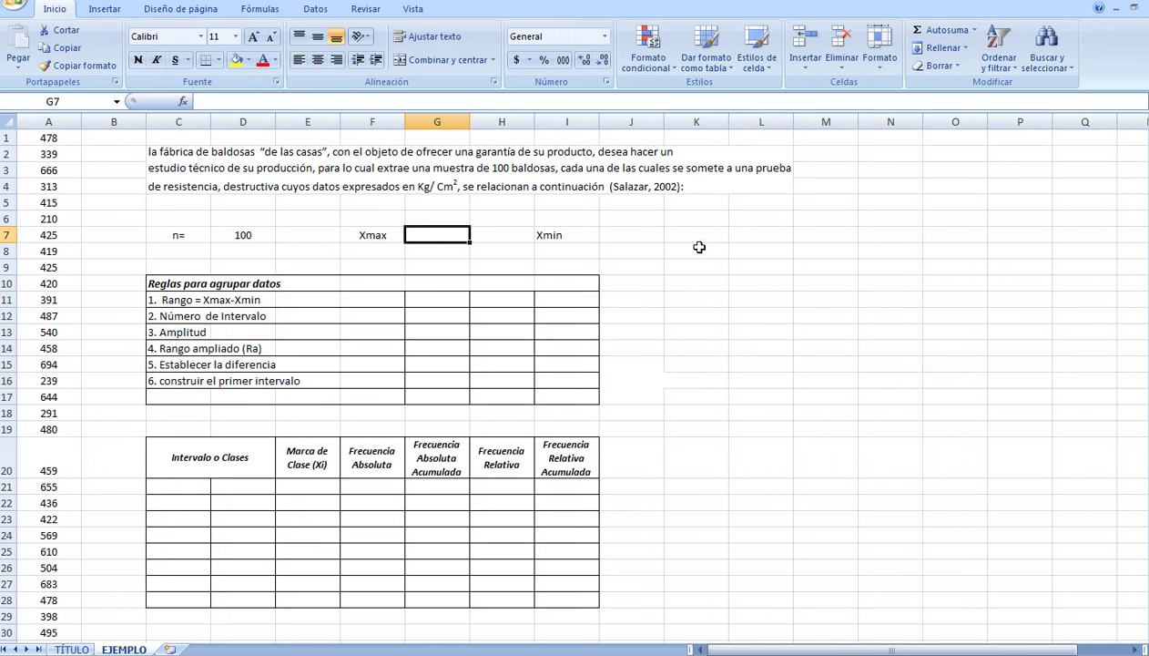
click(624, 235)
- Calculate Xmax in cell G7 with the formula =MAX(DATOS)
click(423, 235)
text(=)
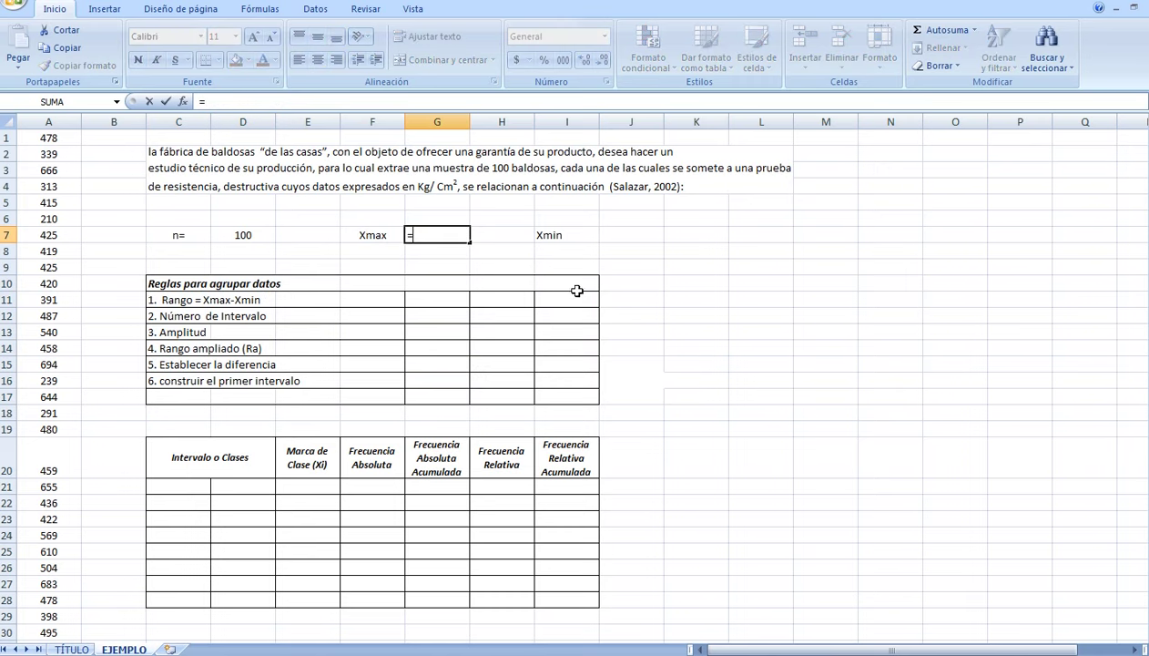
text(MA)
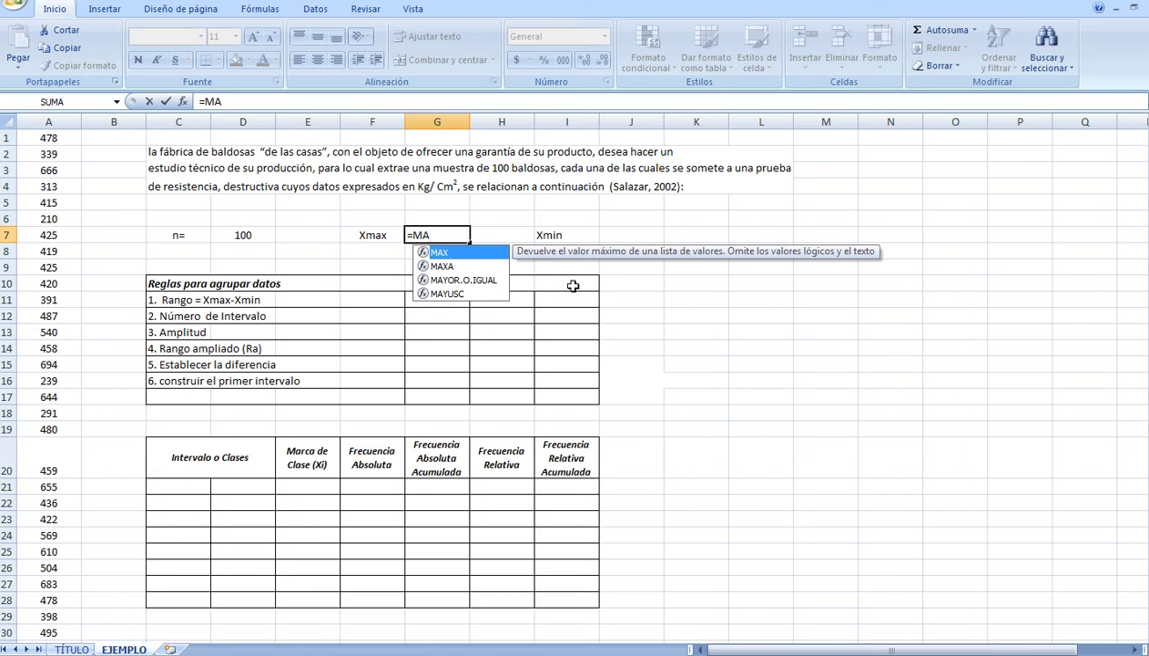
double_click(440, 252)
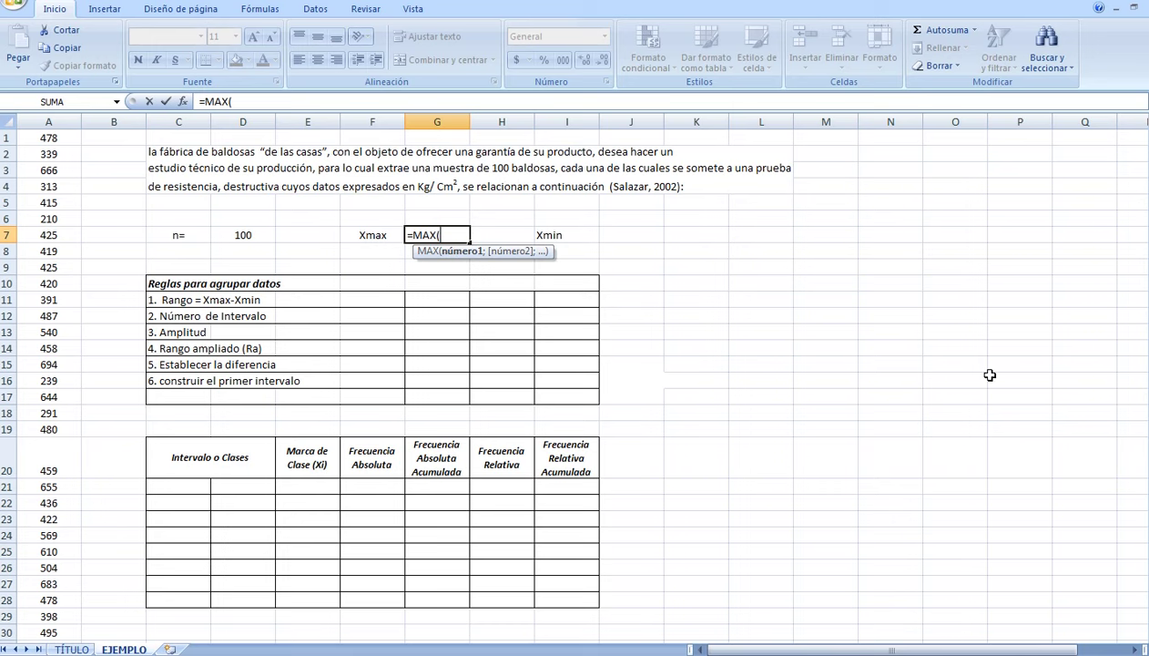
text(DA)
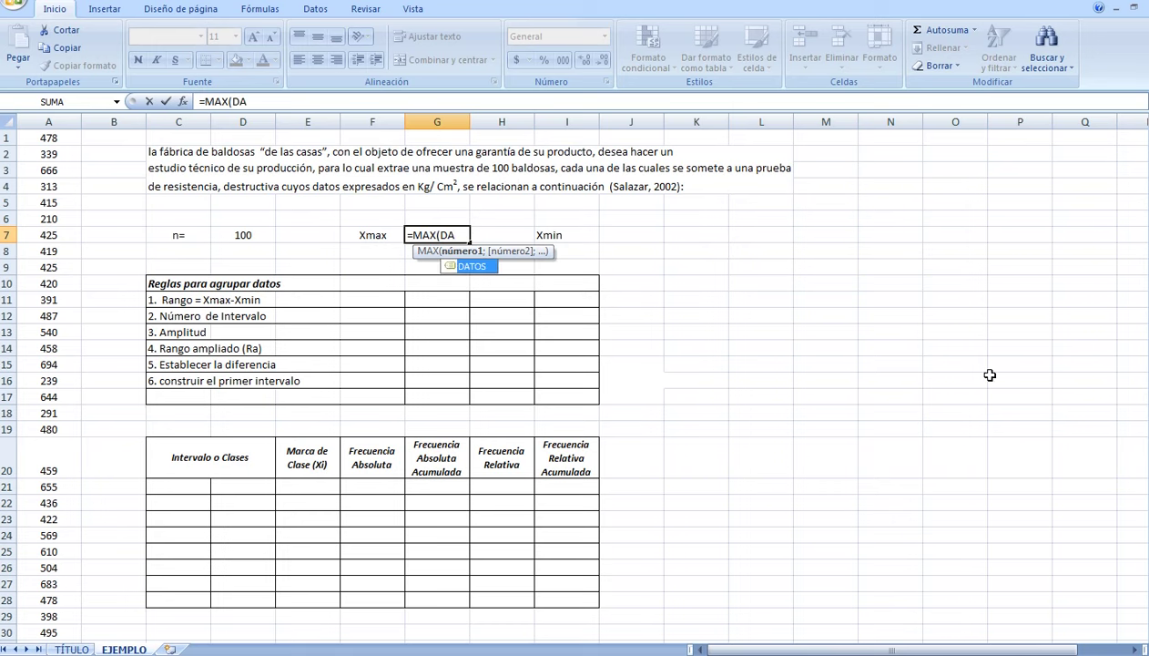
double_click(475, 265)
text())
key(Return)
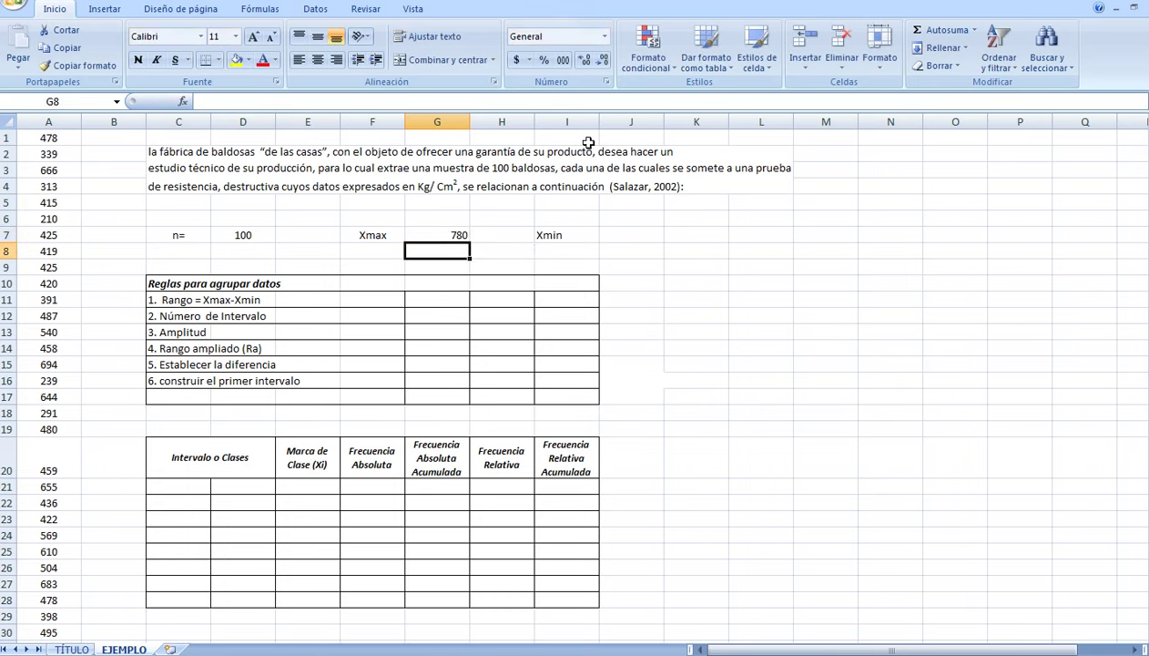
- Calculate Xmin in cell J7 with the formula =MIN(DATOS)
click(632, 234)
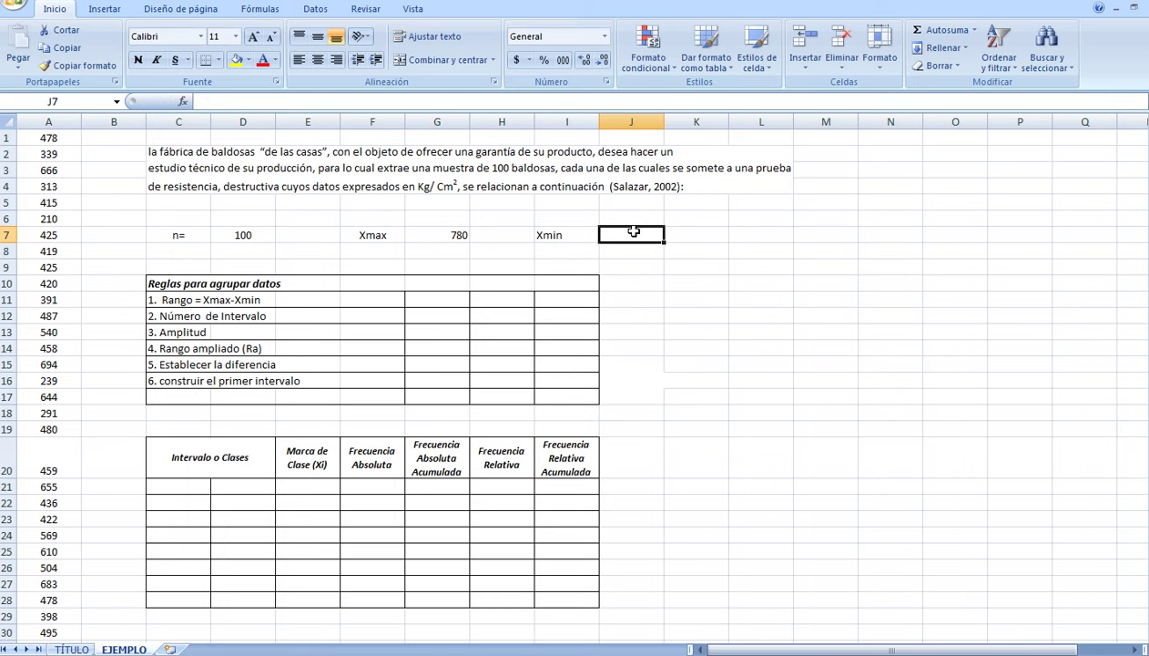
text(=)
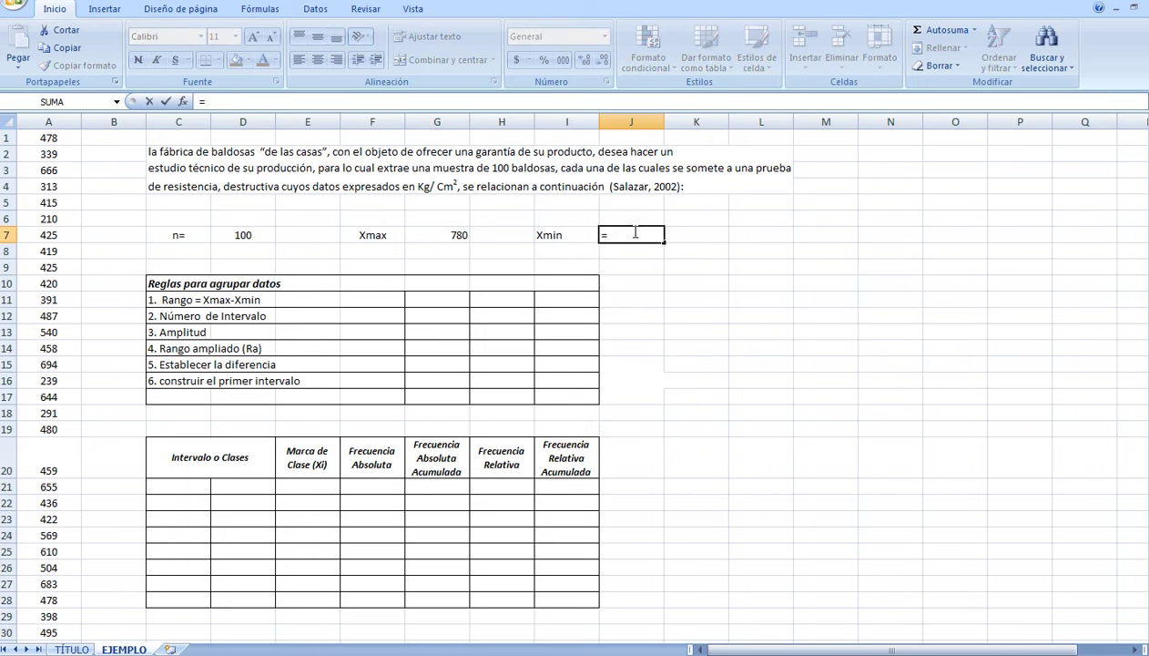
text(MI)
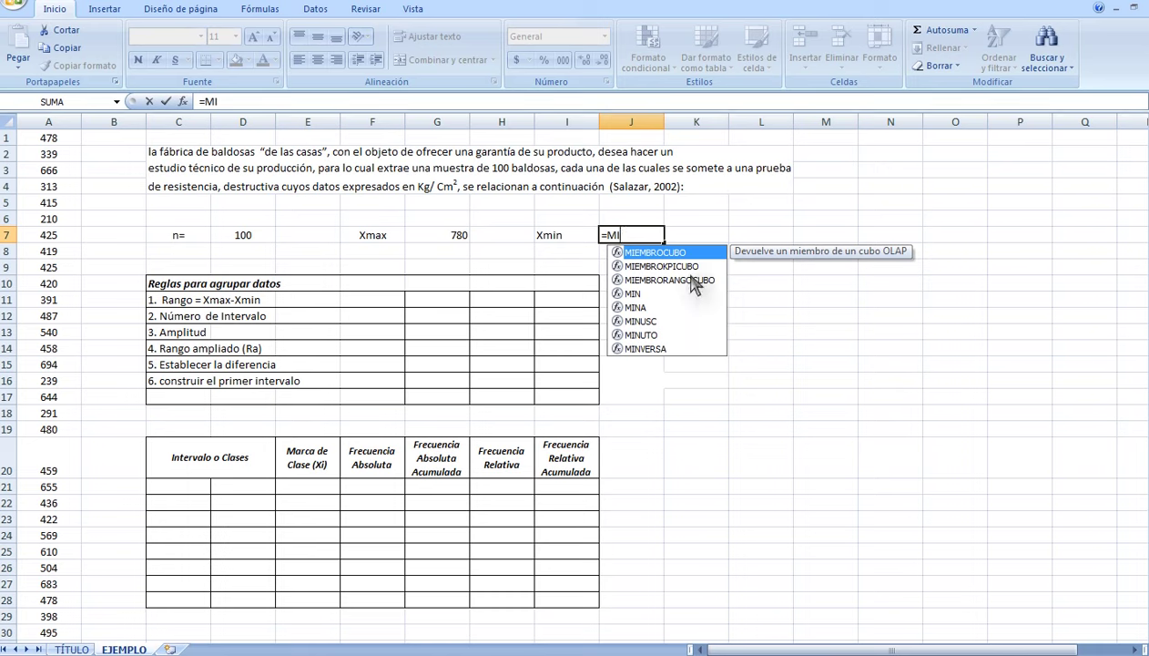
double_click(641, 294)
text(DA)
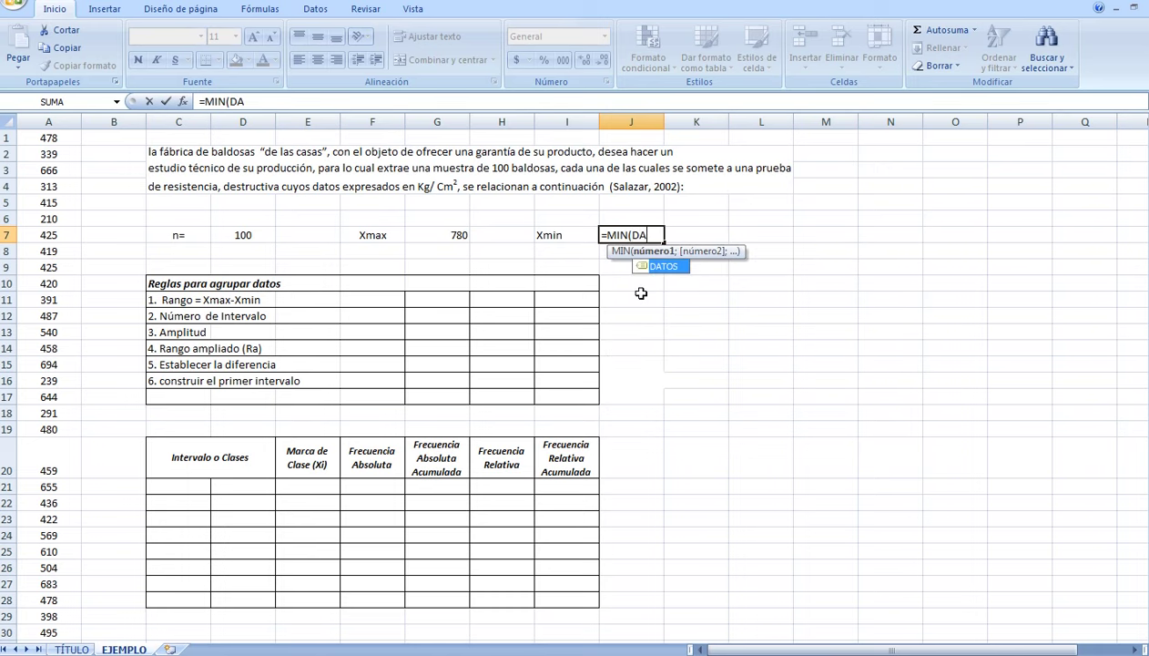
double_click(664, 265)
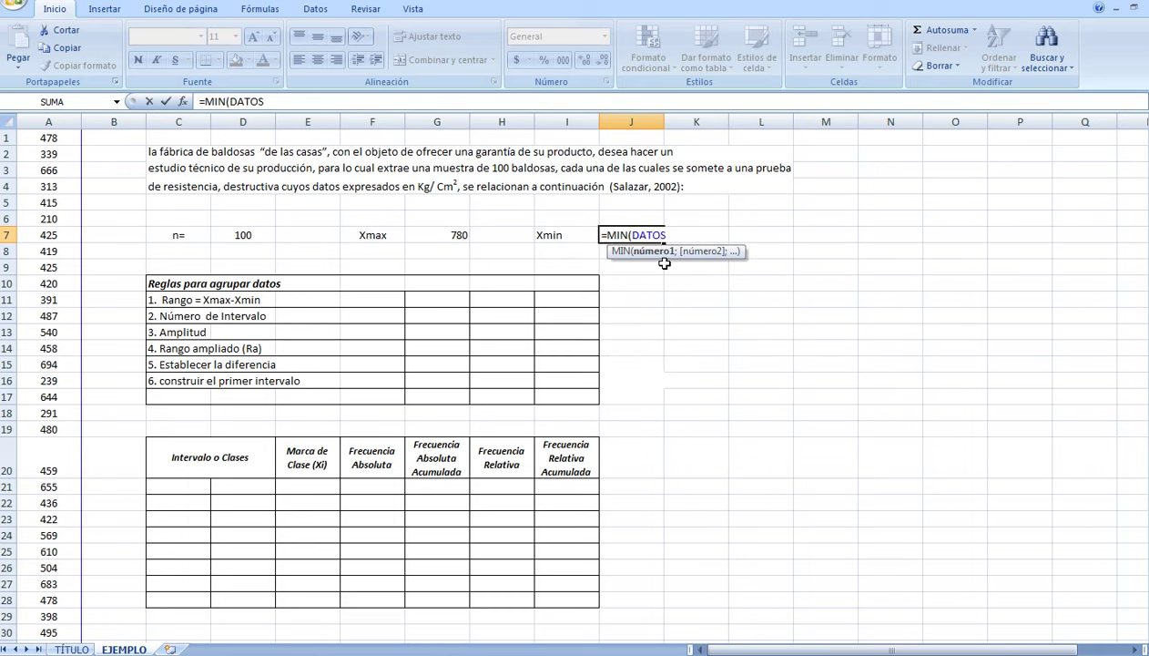
text())
key(Return)
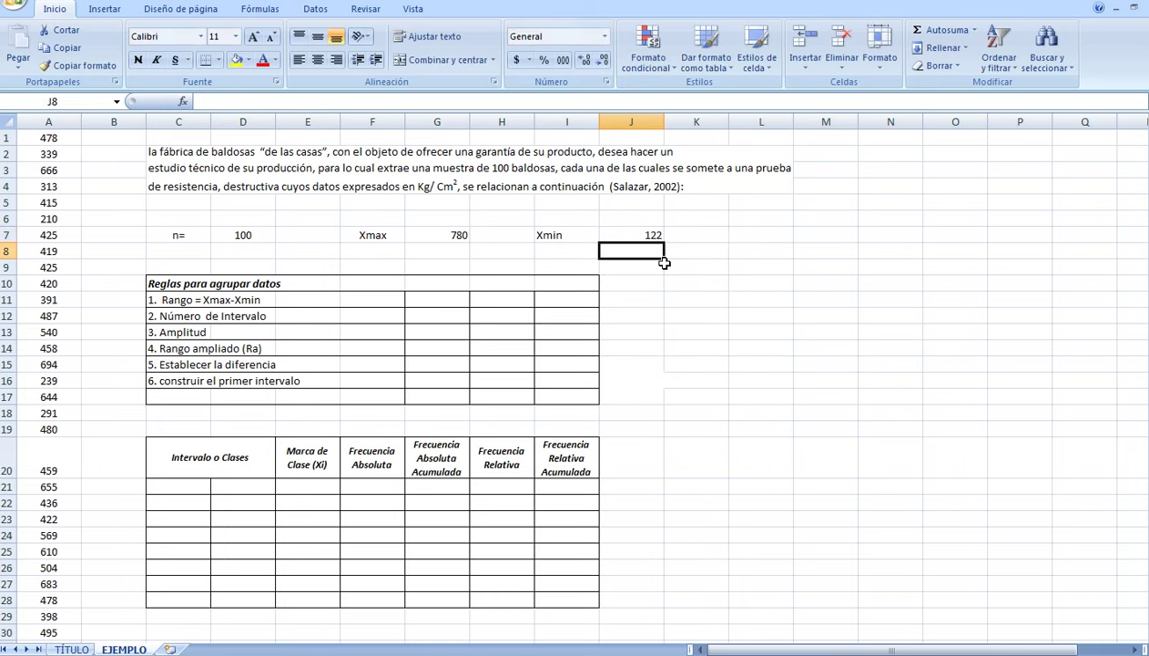
- Calculate the range (Rango) in cell H11 as Xmax minus Xmin with the formula =G7-J7
click(498, 303)
text(=)
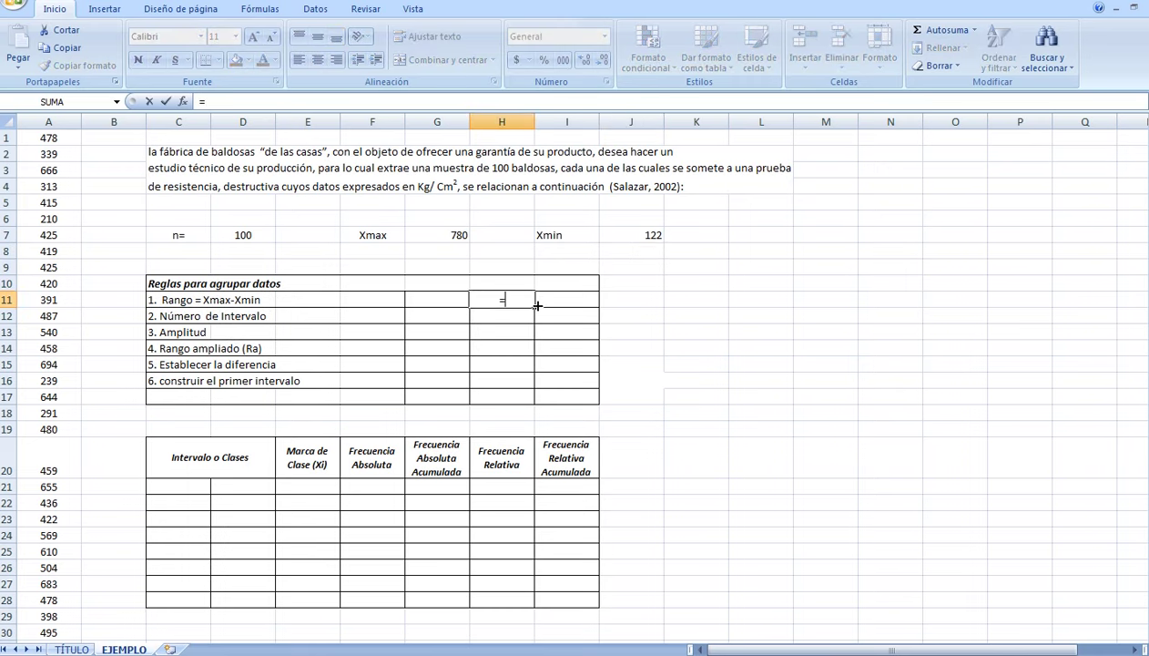
click(448, 235)
text(-)
click(643, 236)
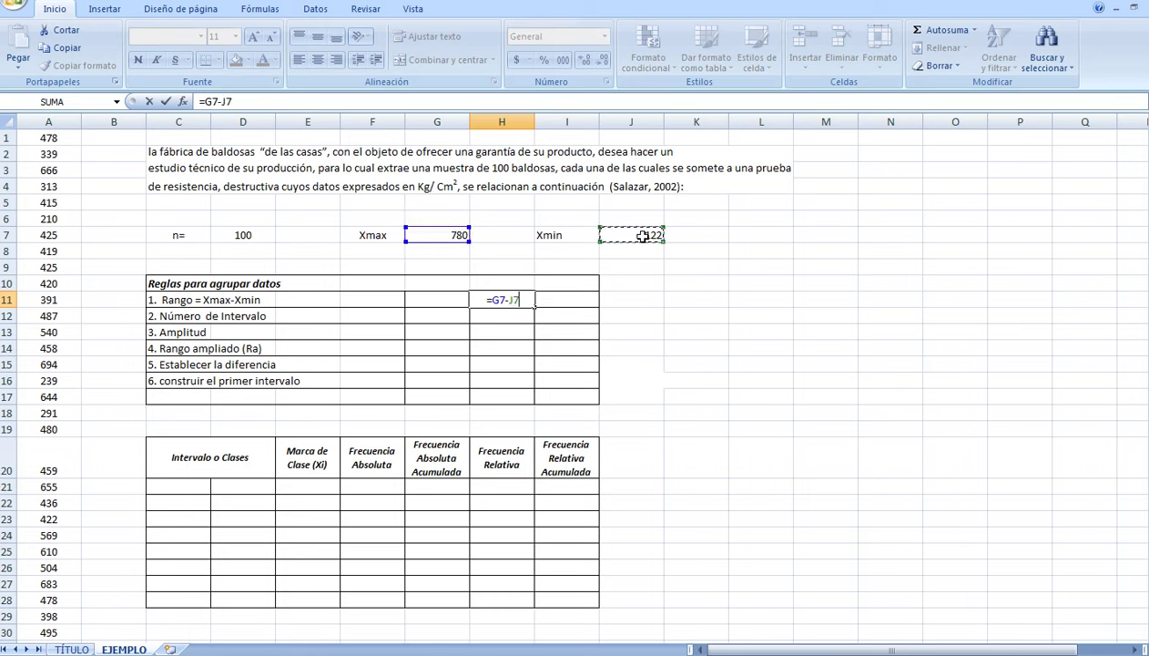
key(Return)
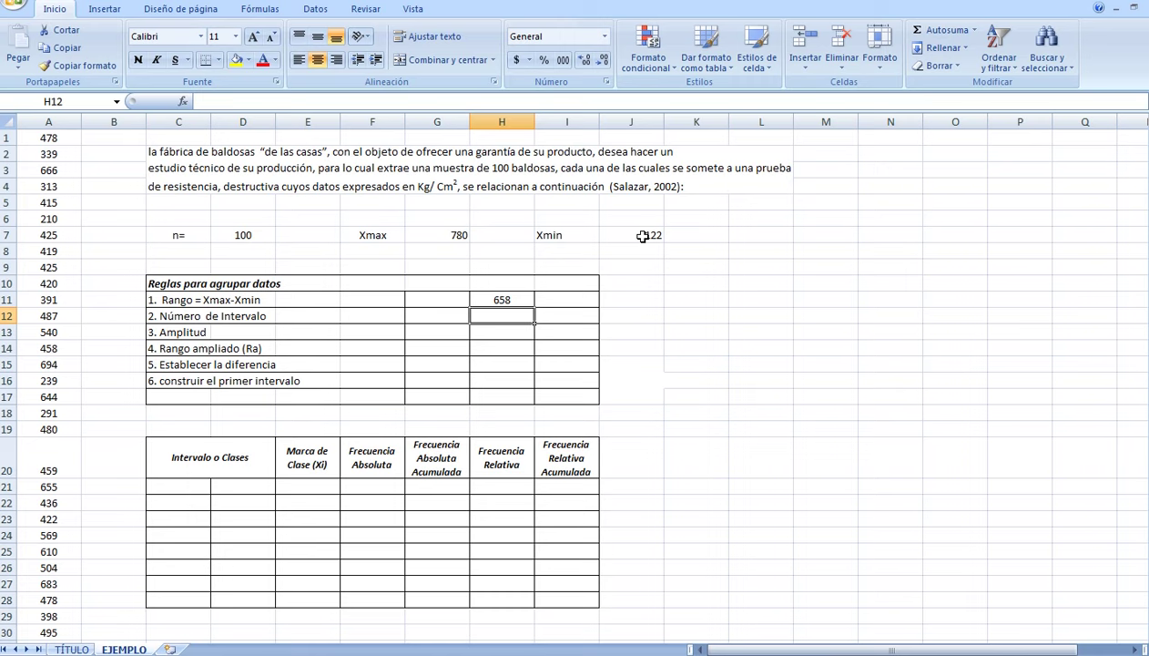
- Calculate the number of intervals in cell H12 with the formula =1+3,3*LOG(D7)
text(=)
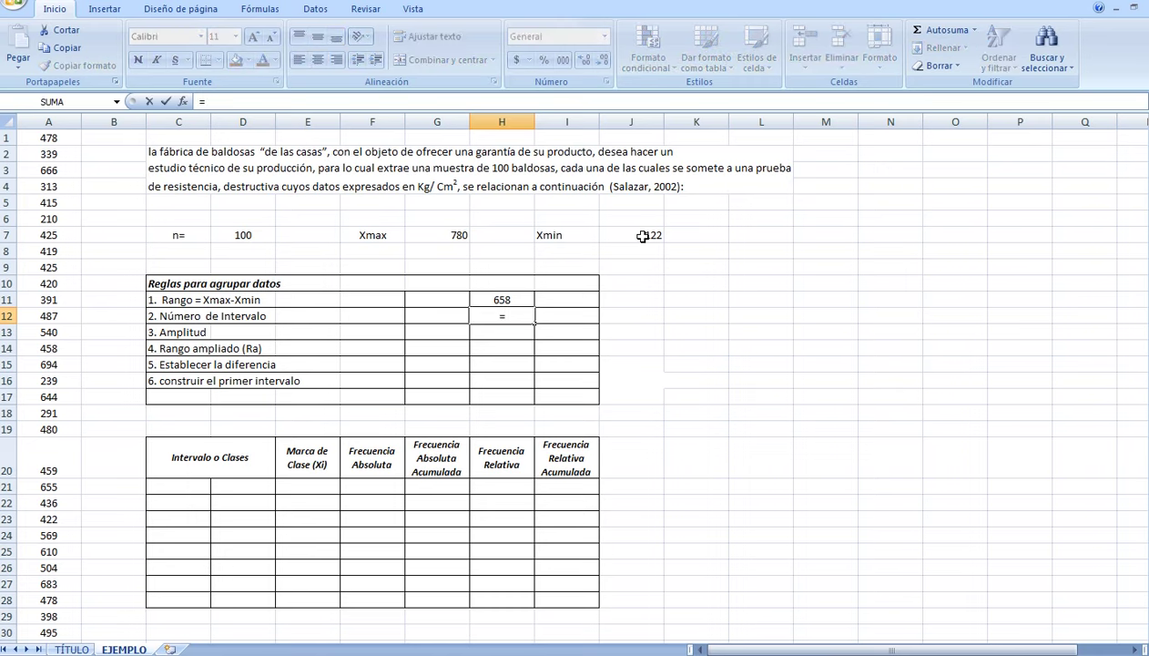
text(1+3,3*LO)
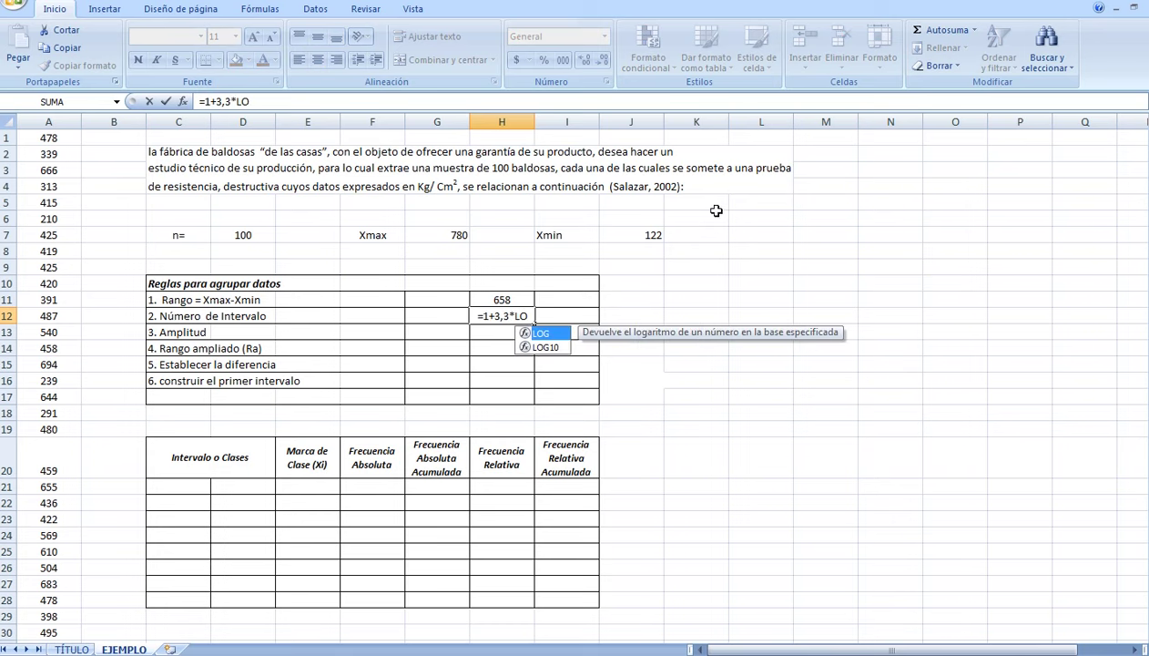
double_click(544, 333)
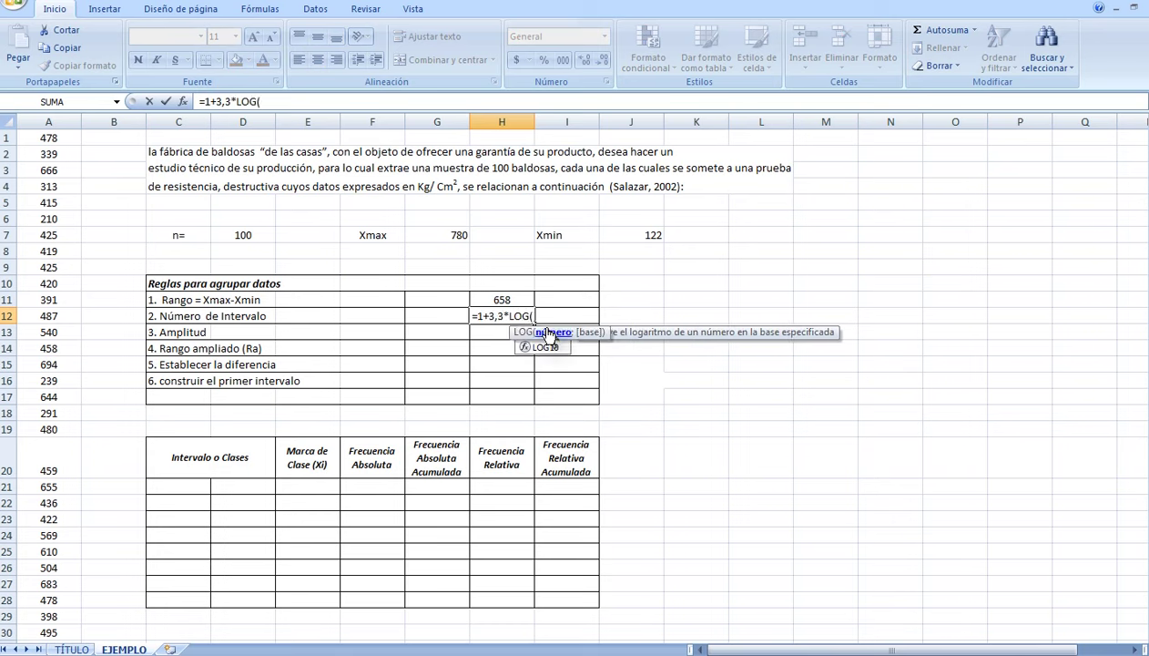
click(236, 236)
text())
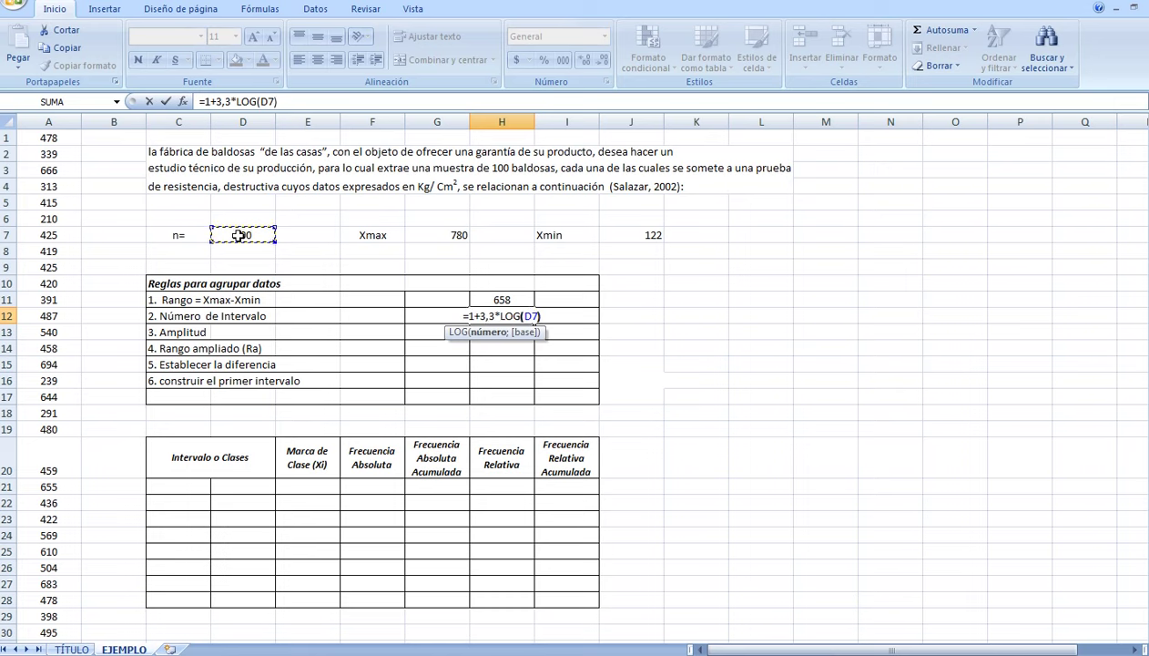
key(Return)
click(238, 235)
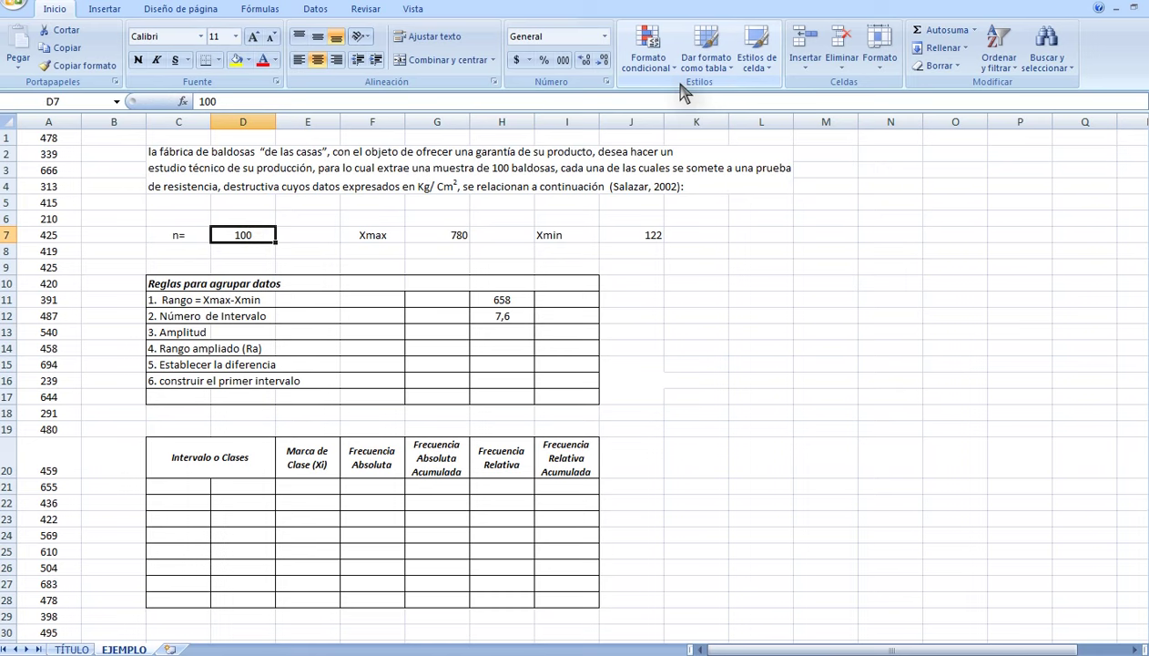
click(504, 301)
click(512, 315)
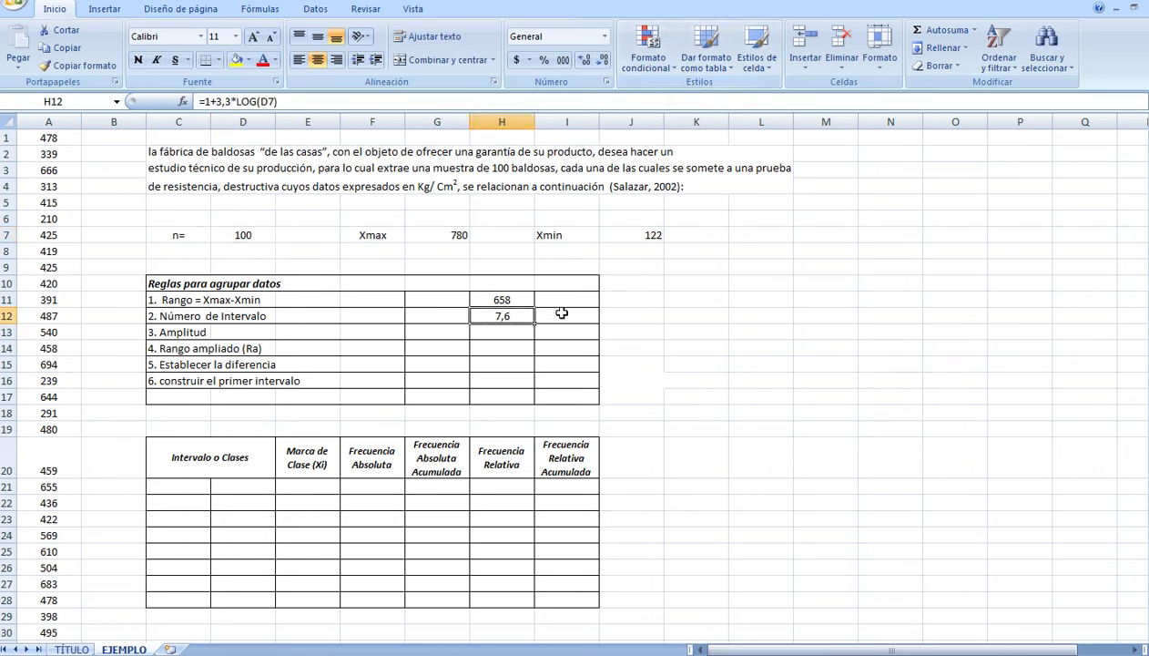
click(553, 310)
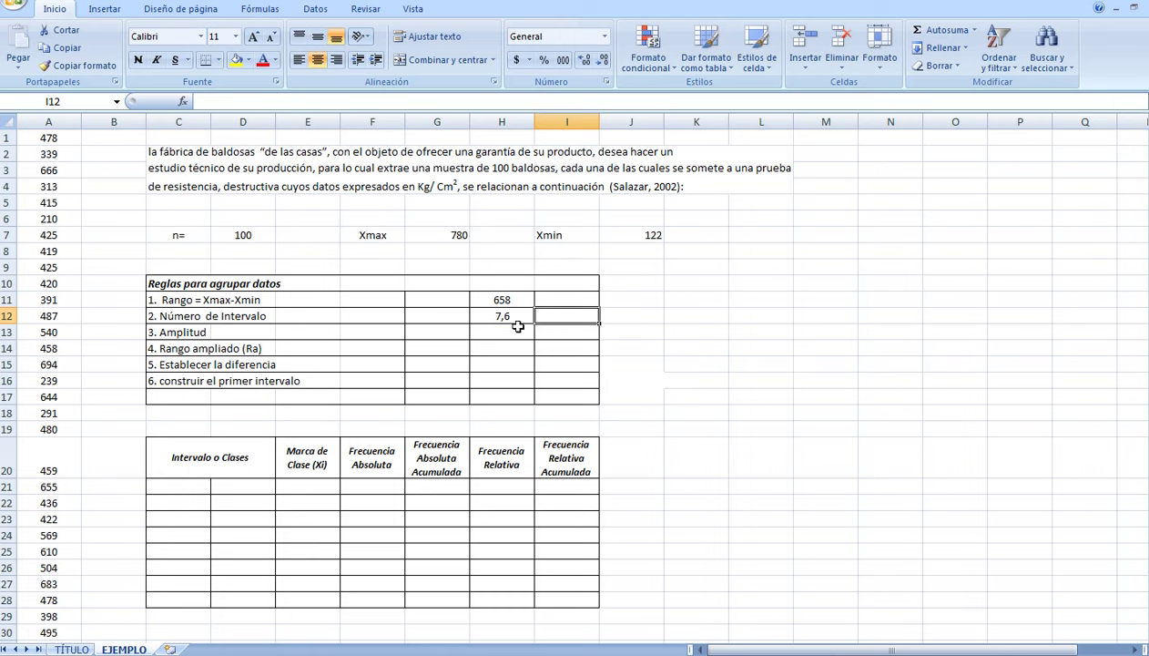
click(115, 483)
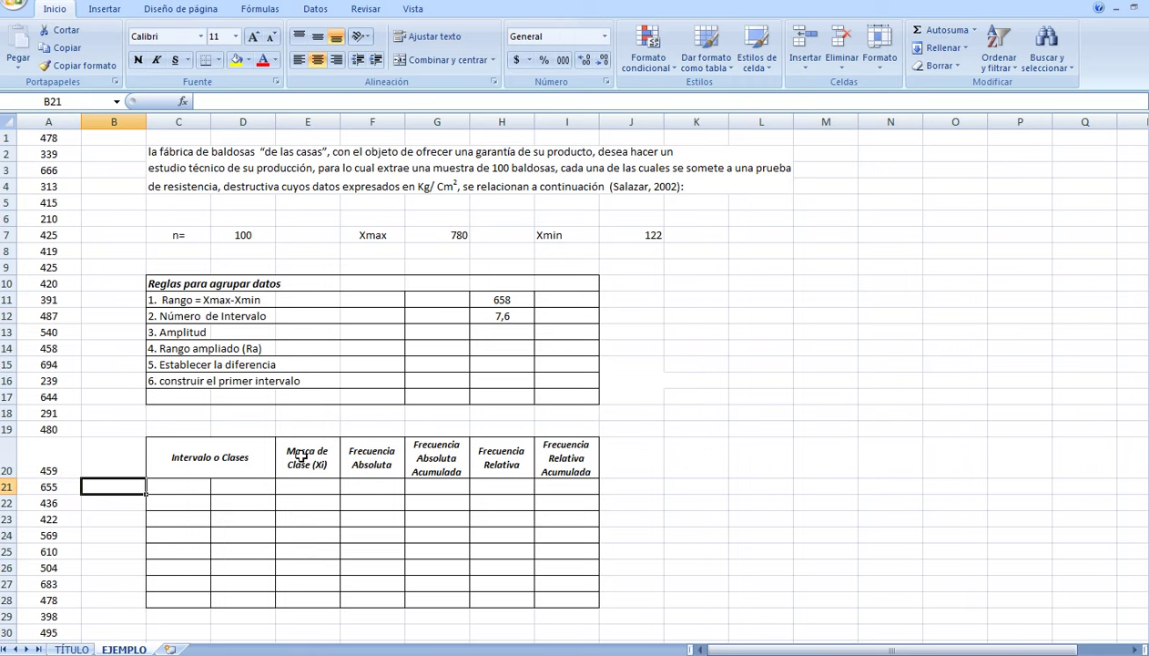
click(567, 316)
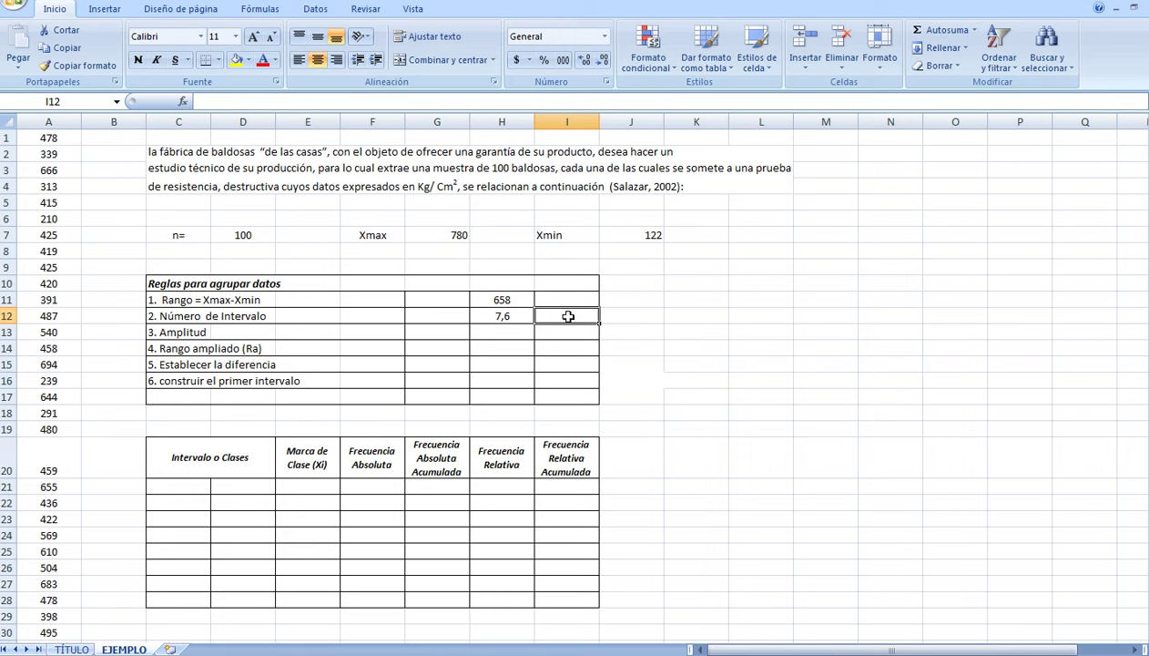
click(479, 316)
- Round the number of intervals to zero decimals in cell I12 with the formula =REDONDEAR(H12;0)
click(581, 315)
text(=)
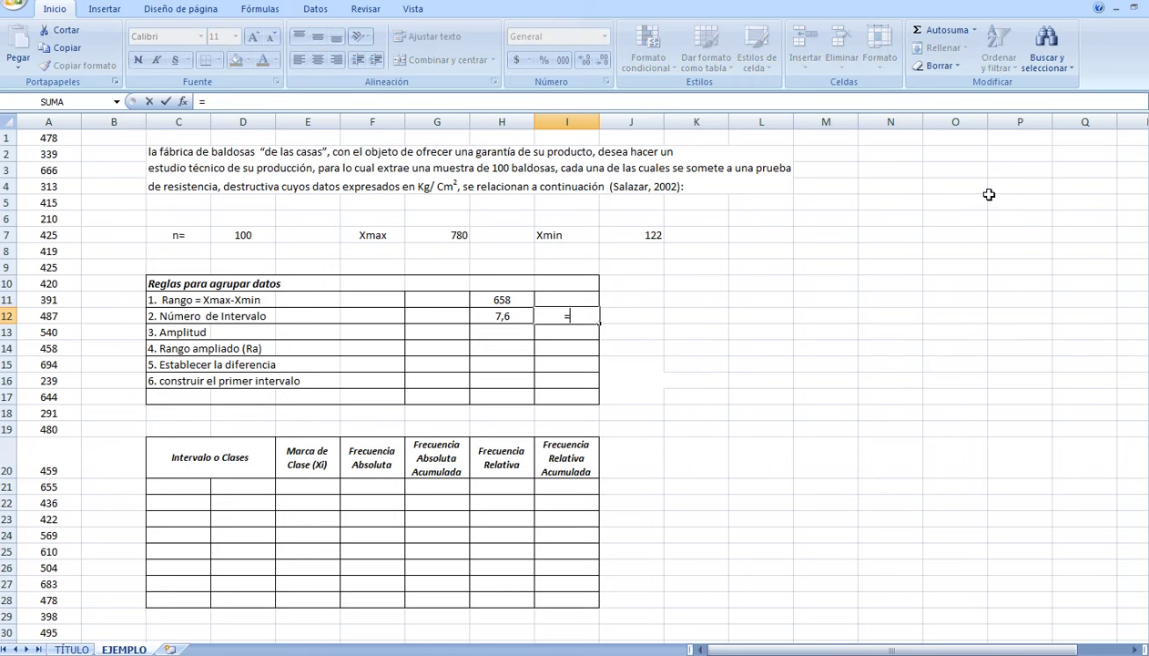
text(RE)
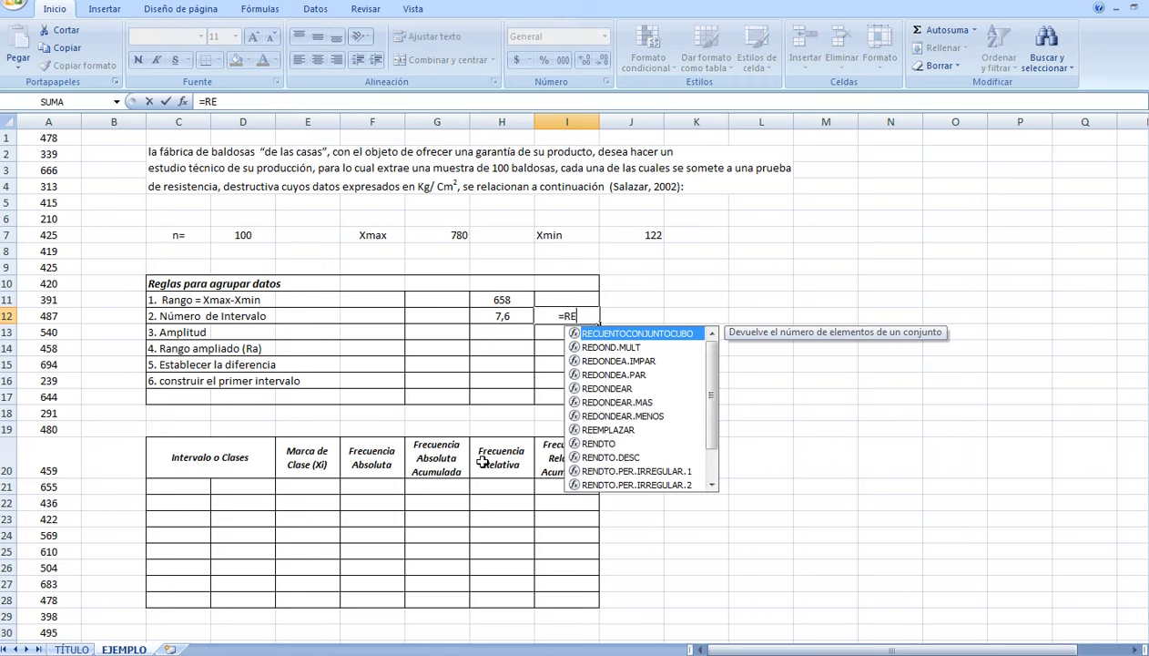
double_click(603, 387)
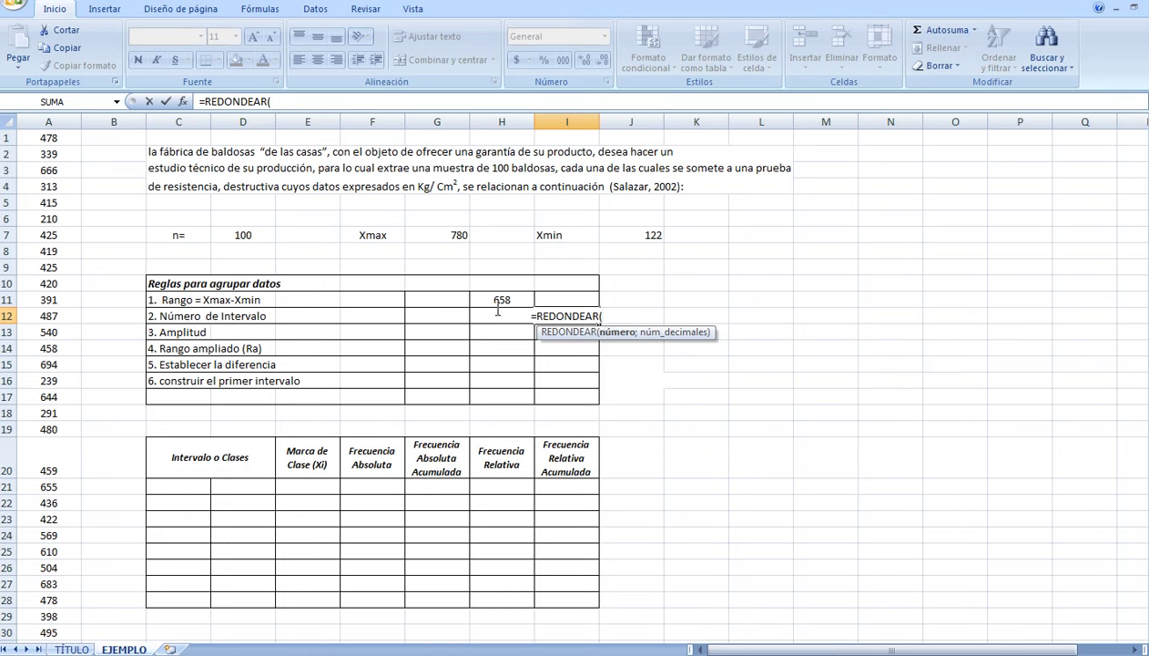
click(439, 319)
key(Right)
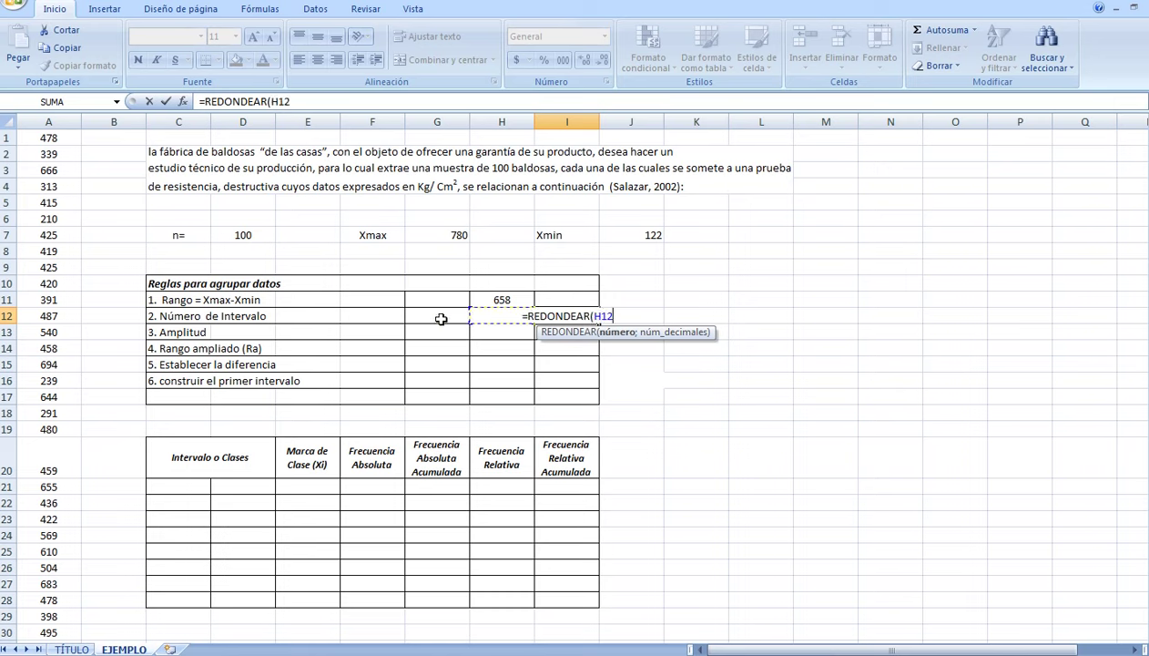
text(;0))
key(Return)
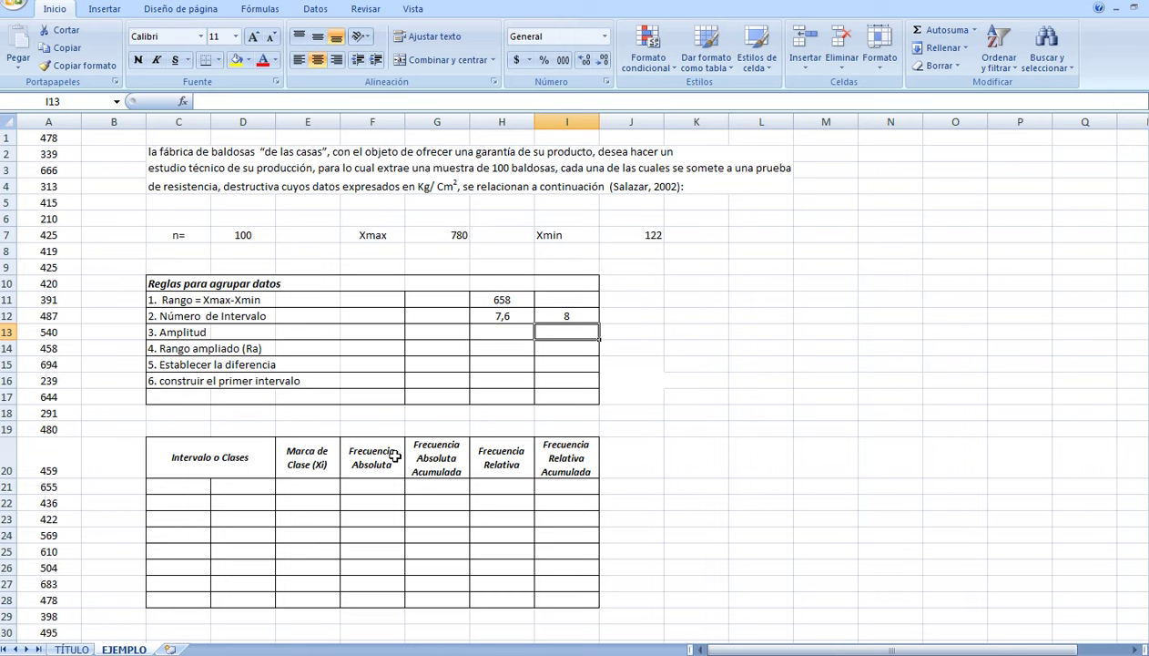
- Number the table's class intervals from 1 to 8 in cells B21 to B28
click(574, 312)
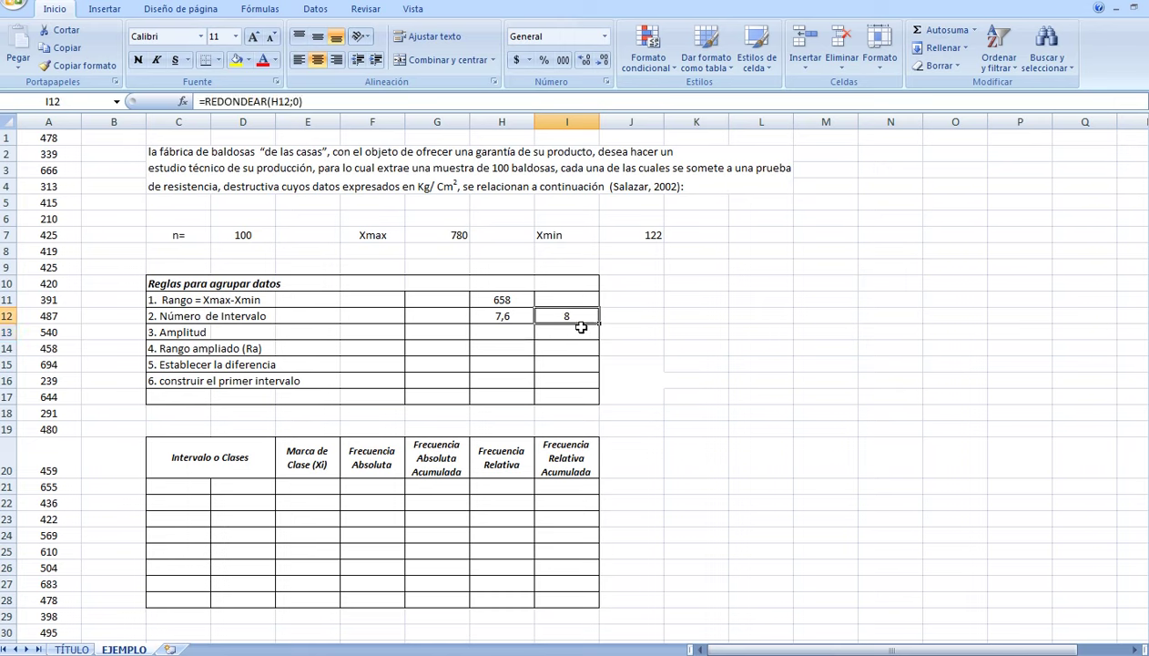
click(133, 486)
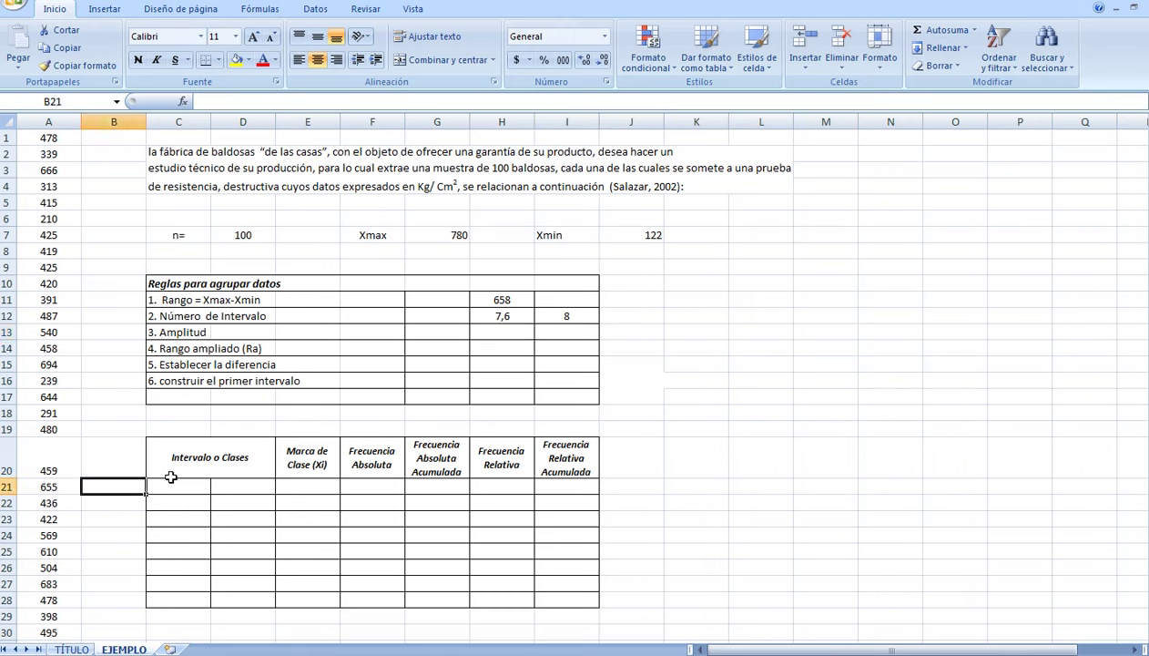
text(1)
key(Return)
text(2)
key(Return)
text(3)
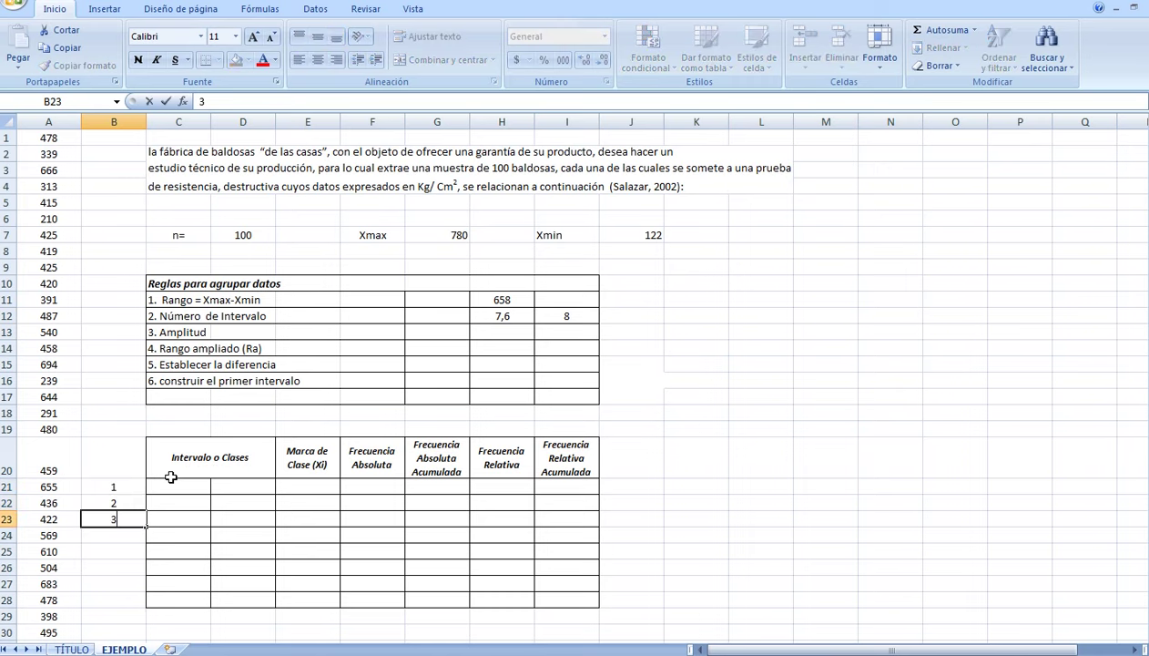
key(Return)
text(4)
key(Return)
text(5)
key(Return)
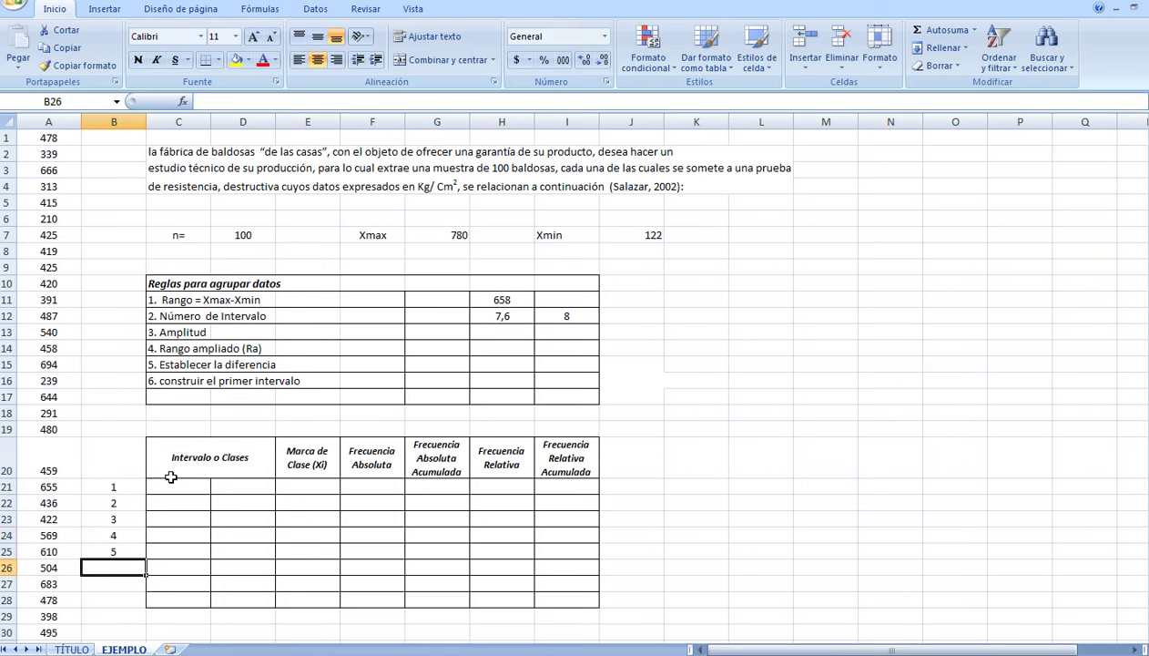
text(6)
key(Return)
text(7)
key(Return)
text(8)
key(Return)
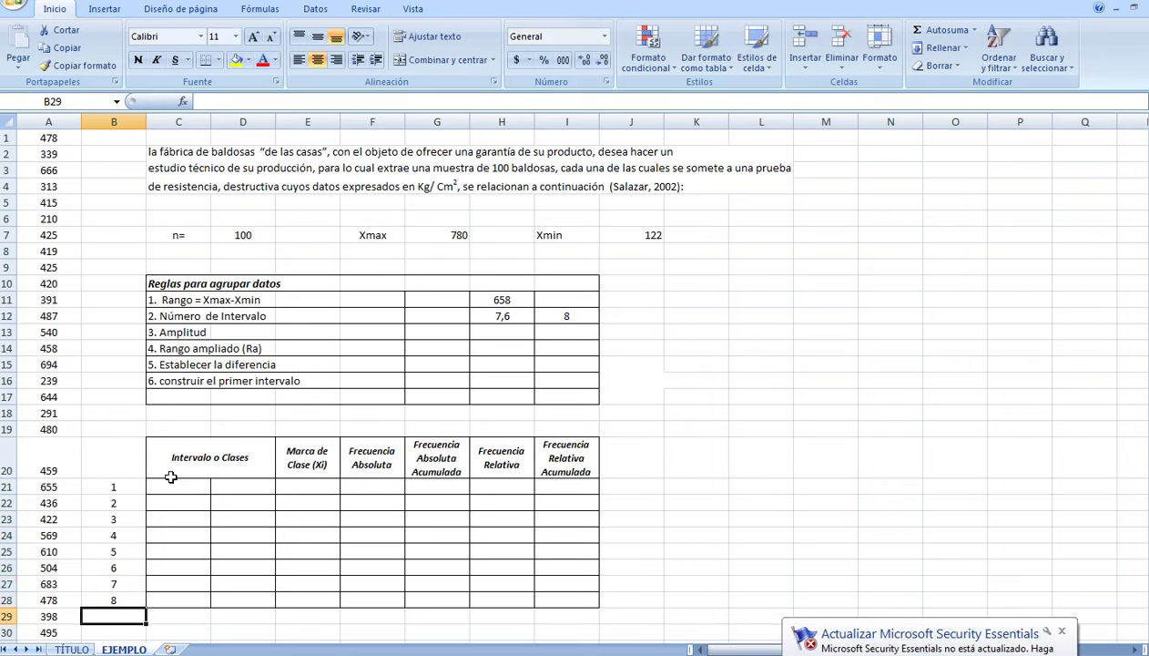
- Enter the note "AMPLITUD = RANGO/NRO INTERVALOS" in cell J13 beside the Amplitud row
click(444, 395)
click(236, 330)
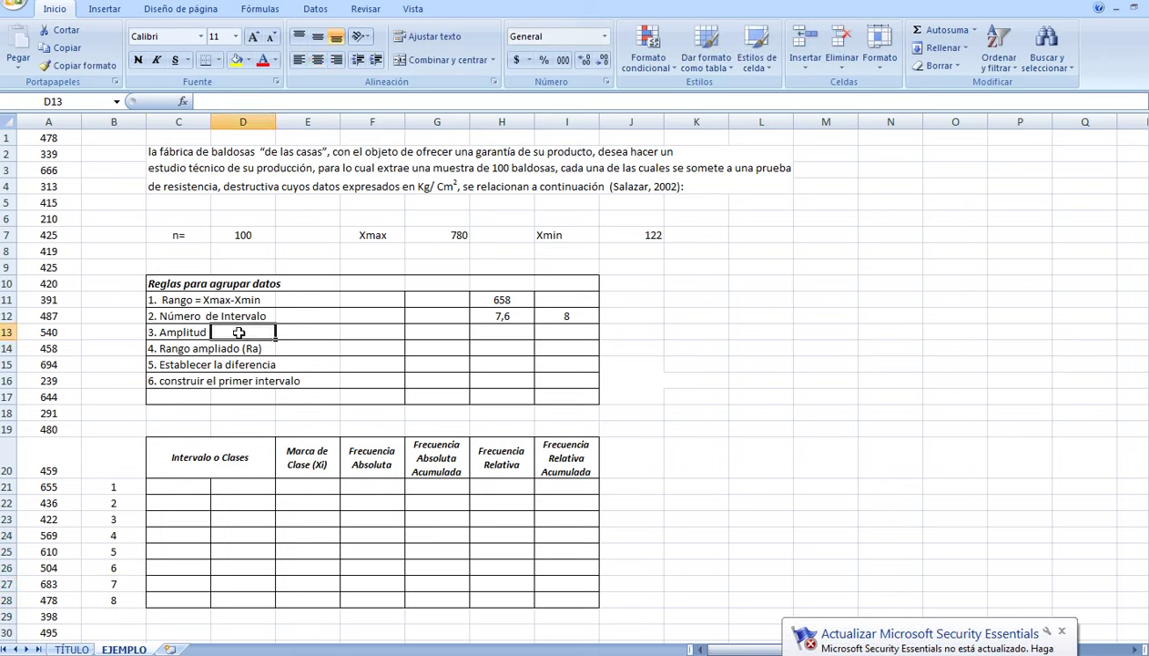
click(175, 334)
click(504, 333)
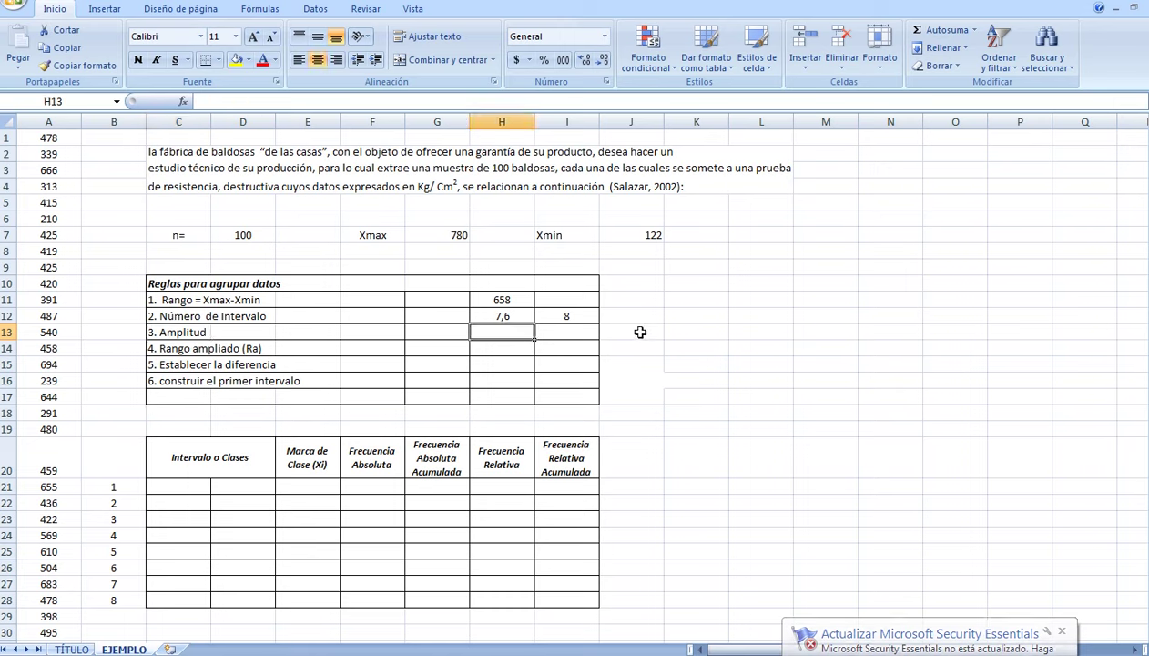
click(635, 332)
text(A)
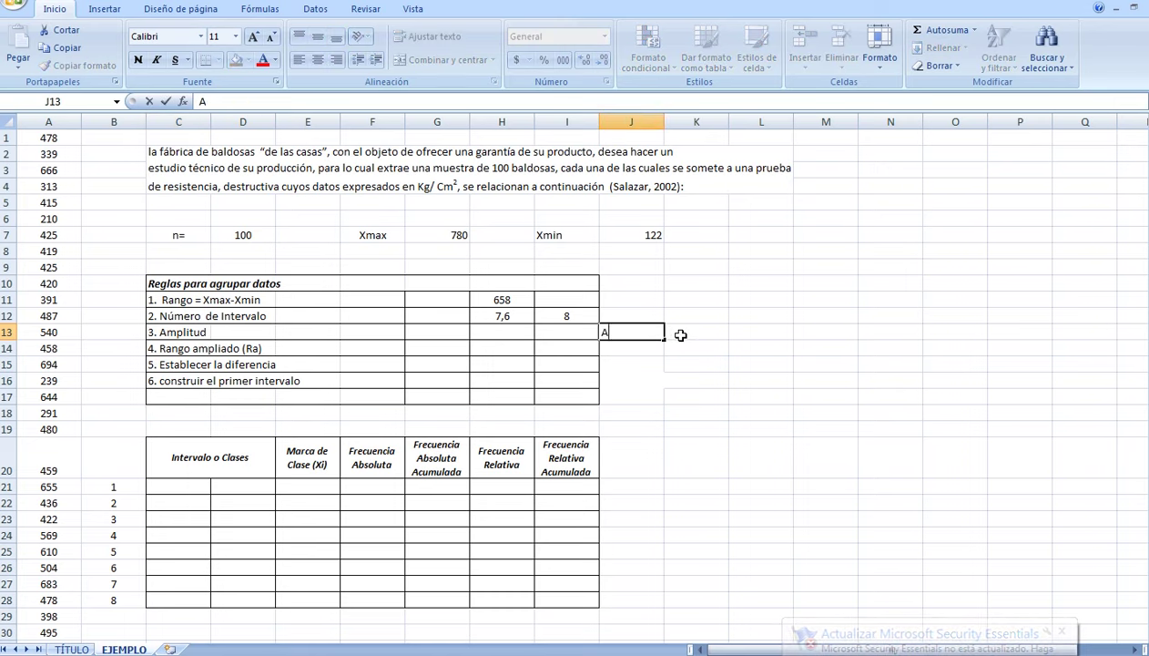
text(MPLITUR)
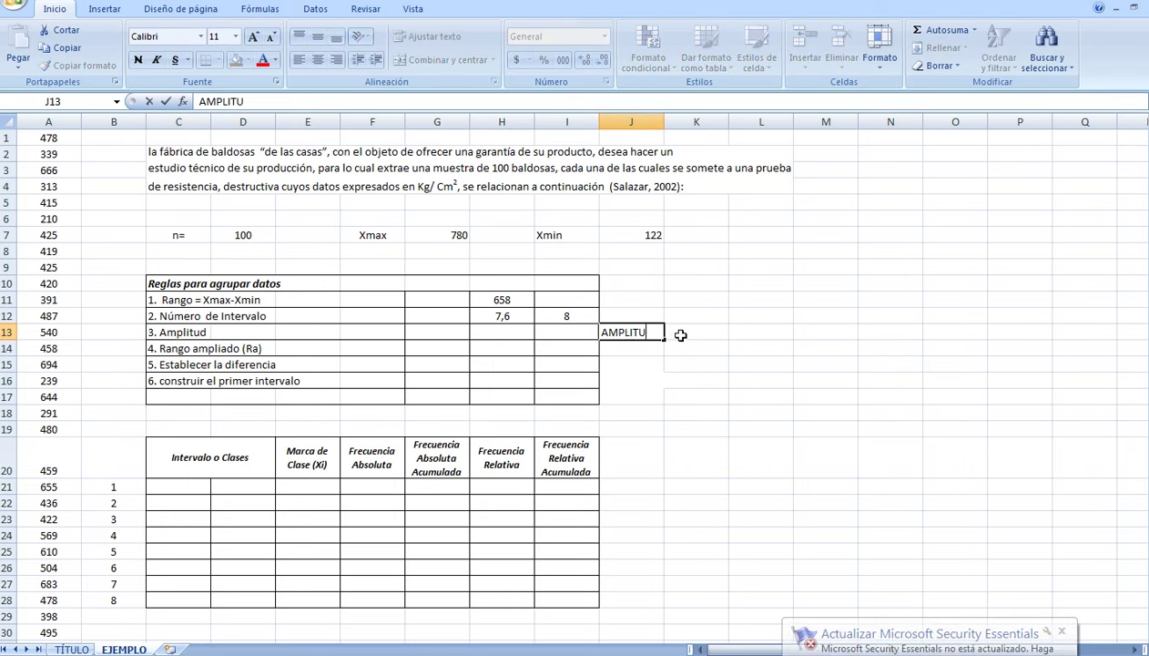
text(= RA)
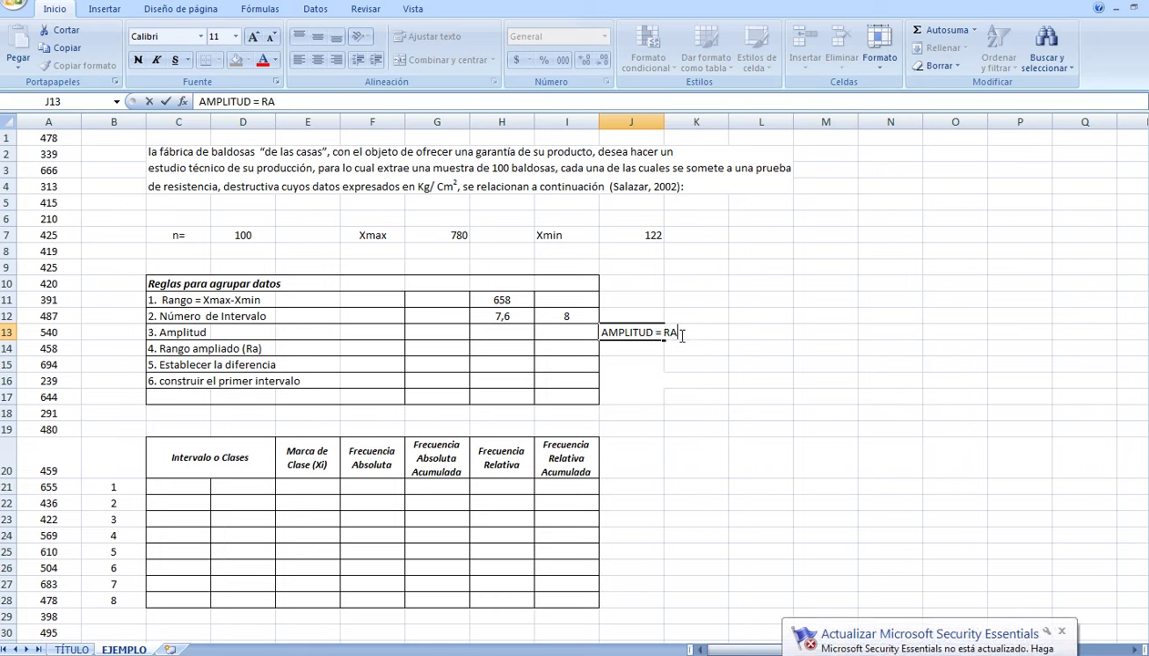
text(NGO/NRO INTERVALOS)
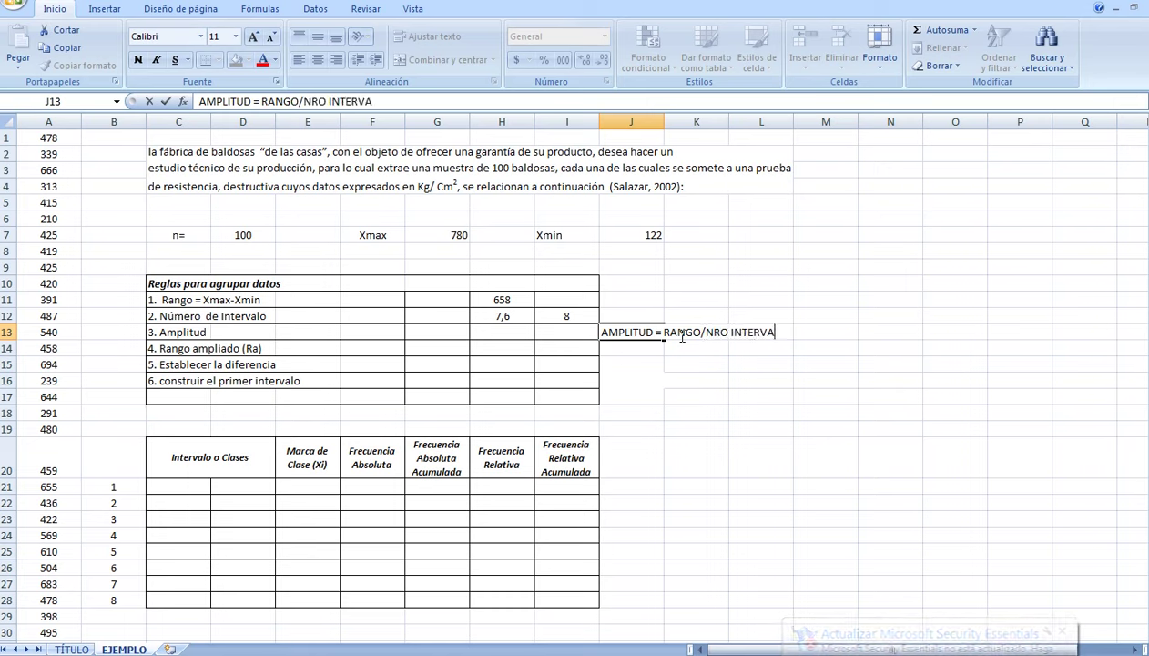
key(Return)
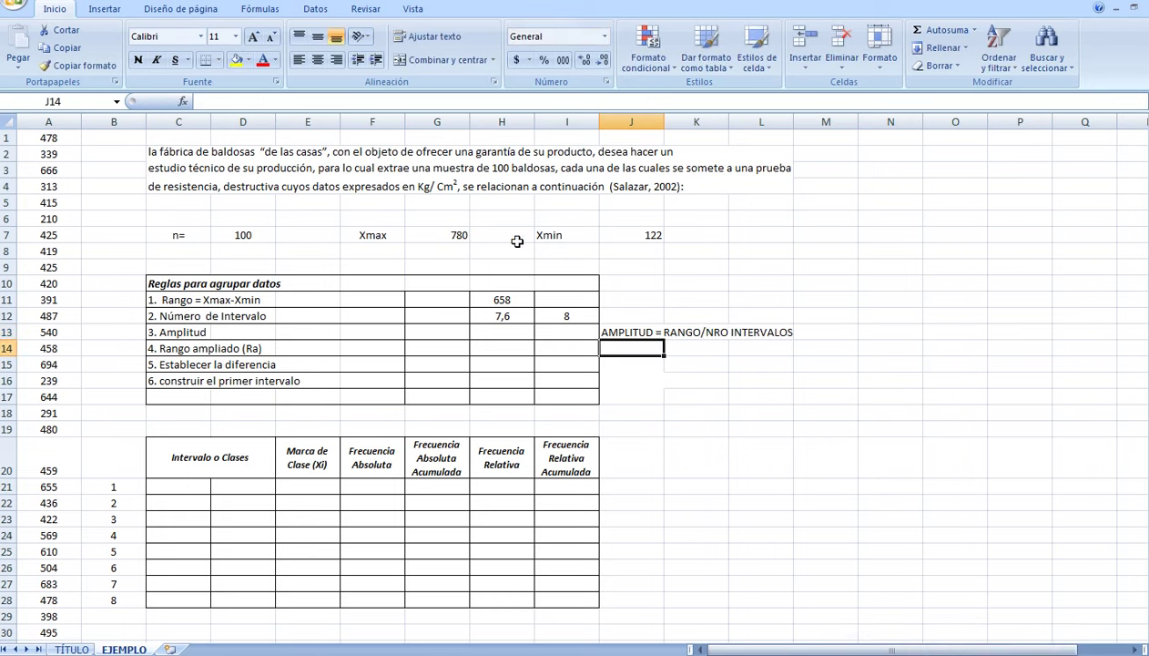
- Calculate the amplitude in cell H13 as the range divided by the rounded number of intervals with the formula =H11/I12
click(497, 331)
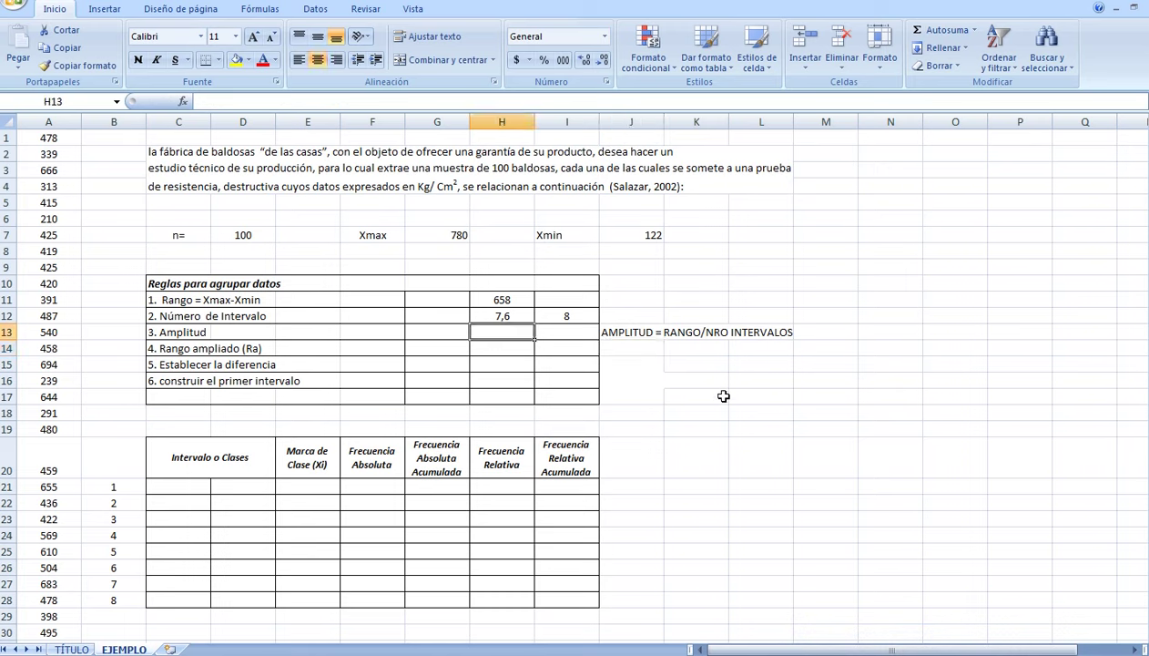
text(=)
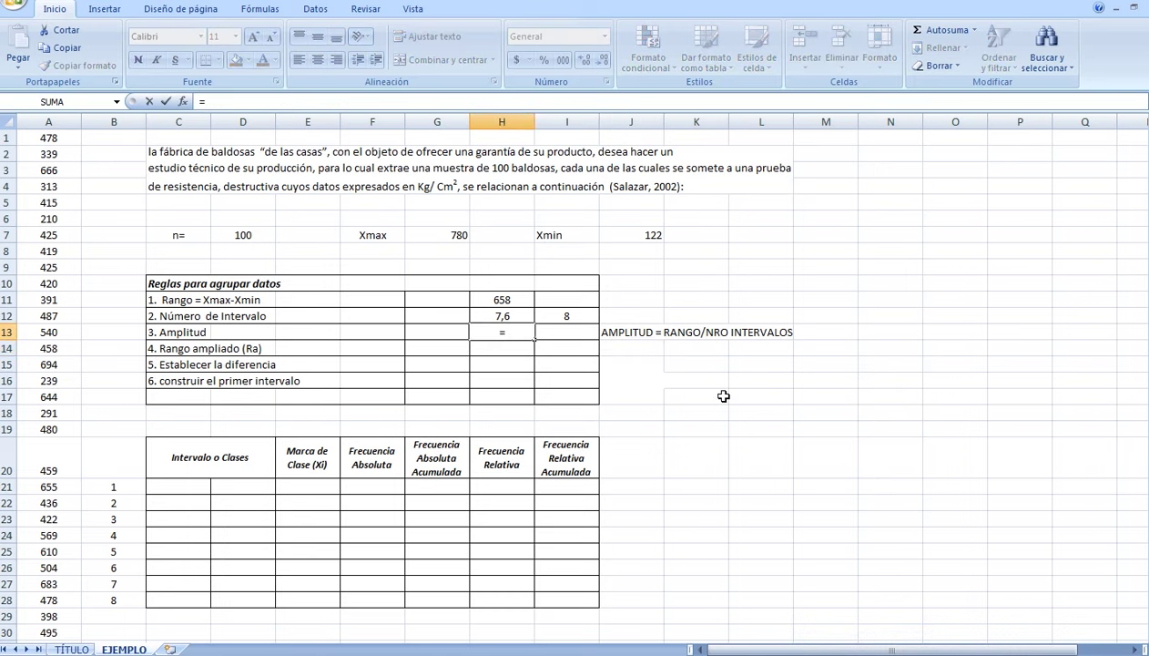
click(525, 298)
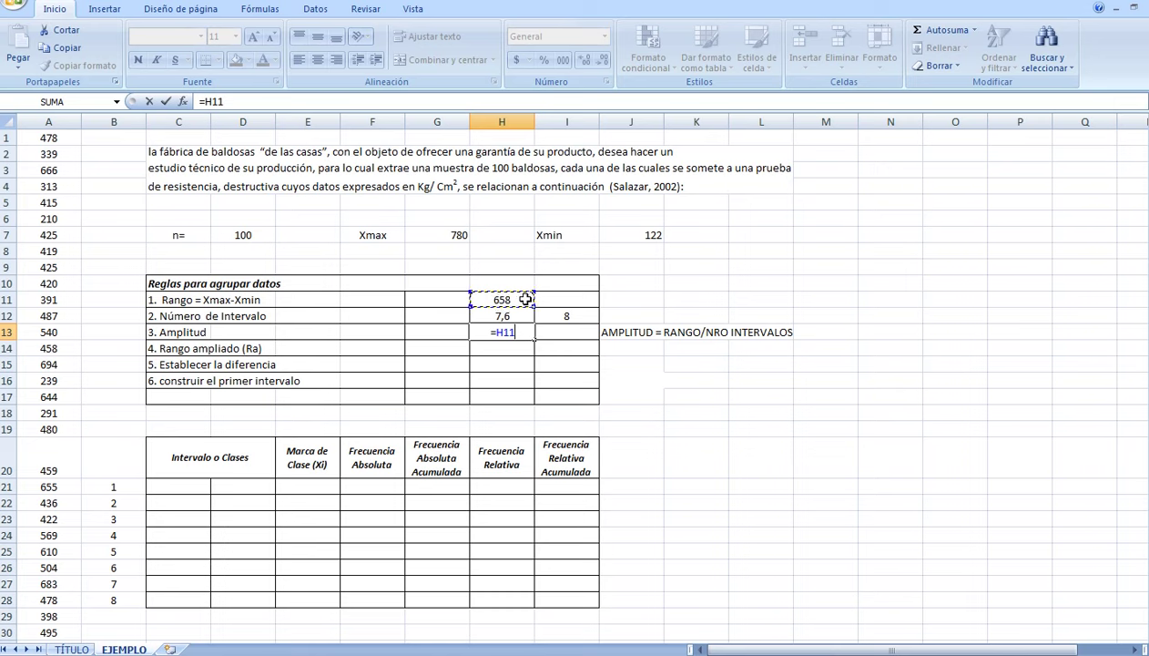
text(/)
click(573, 317)
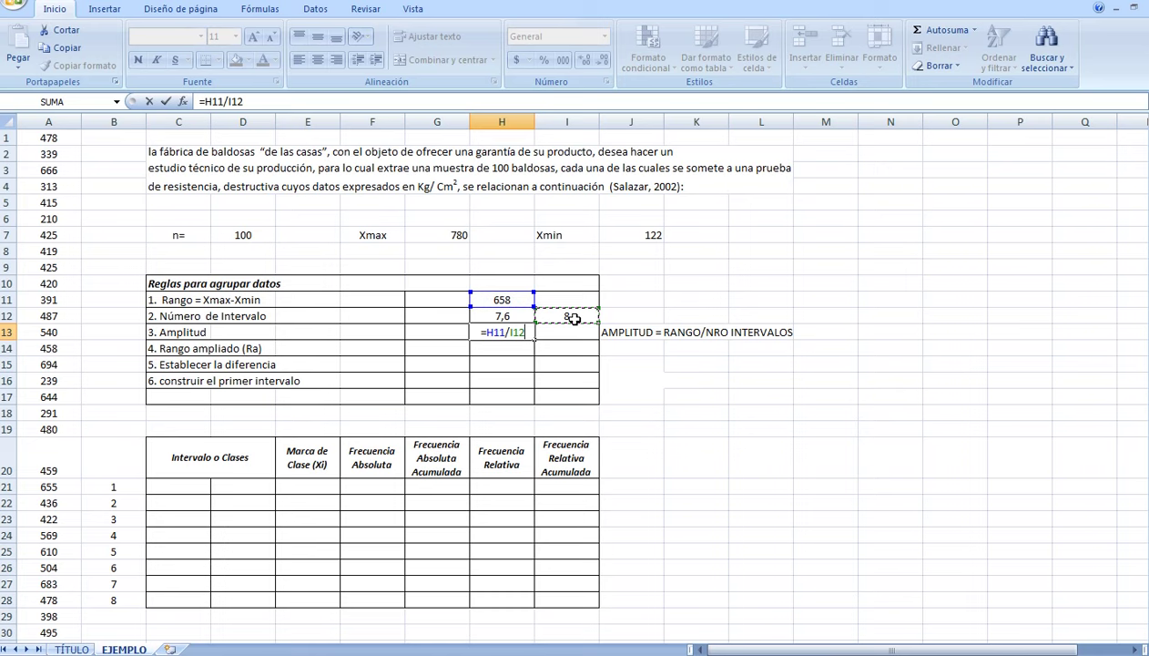
key(Return)
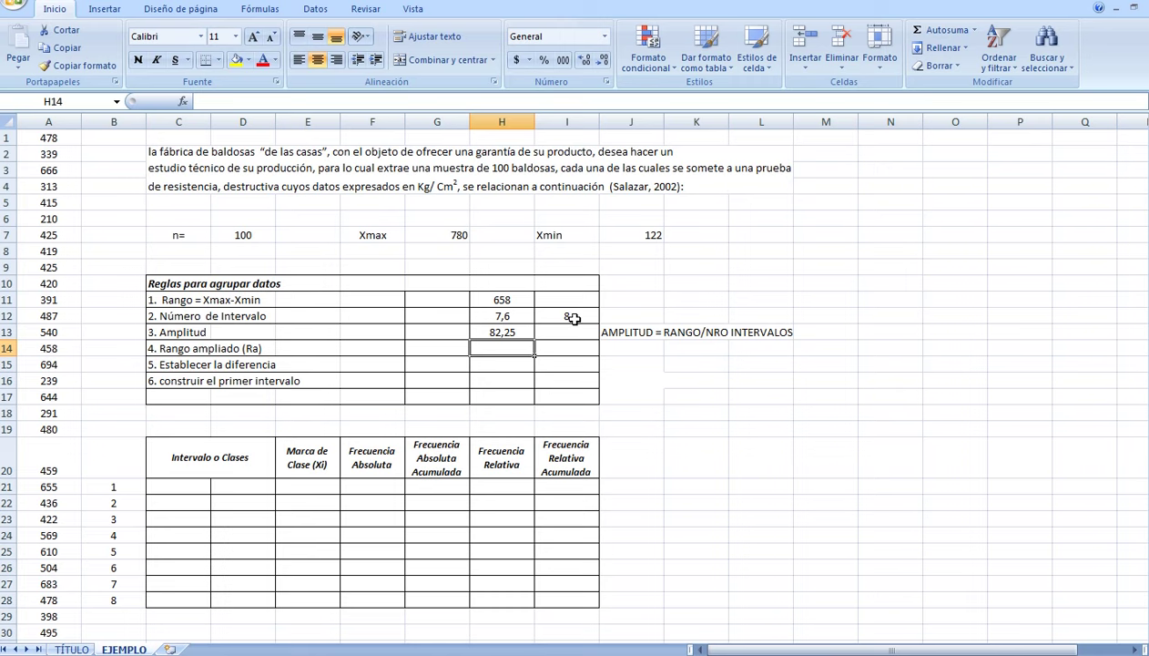
key(Up)
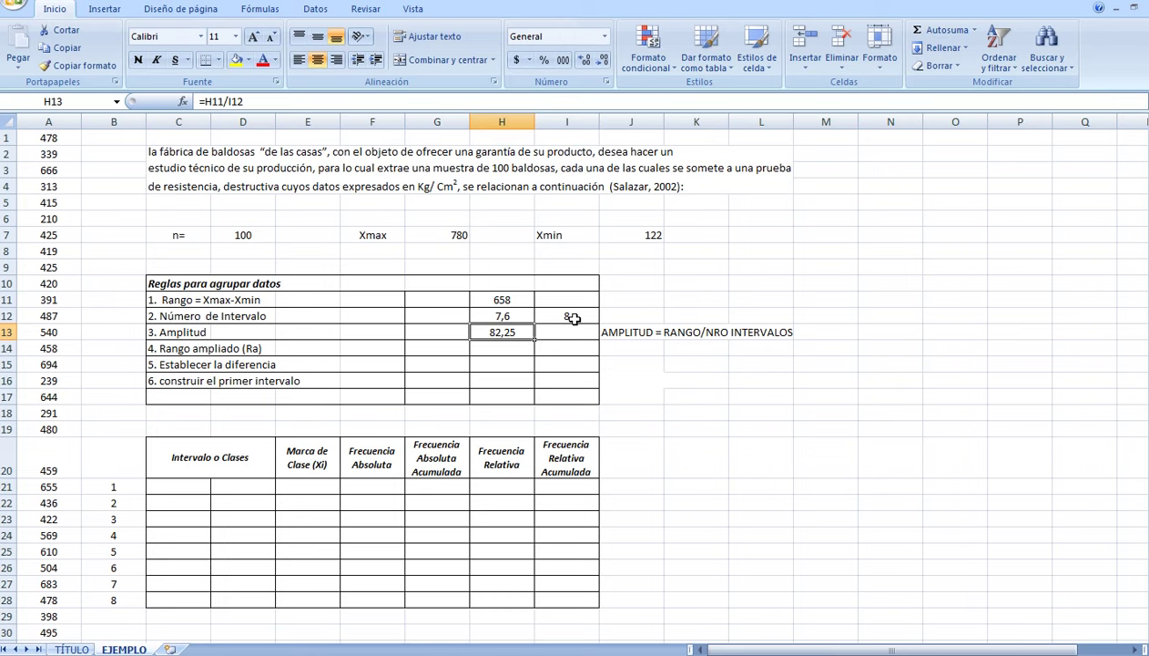
- Round the amplitude up to zero decimals in cell I13 with the formula =REDONDEAR.MAS(H13;0)
drag(52, 137, 56, 369)
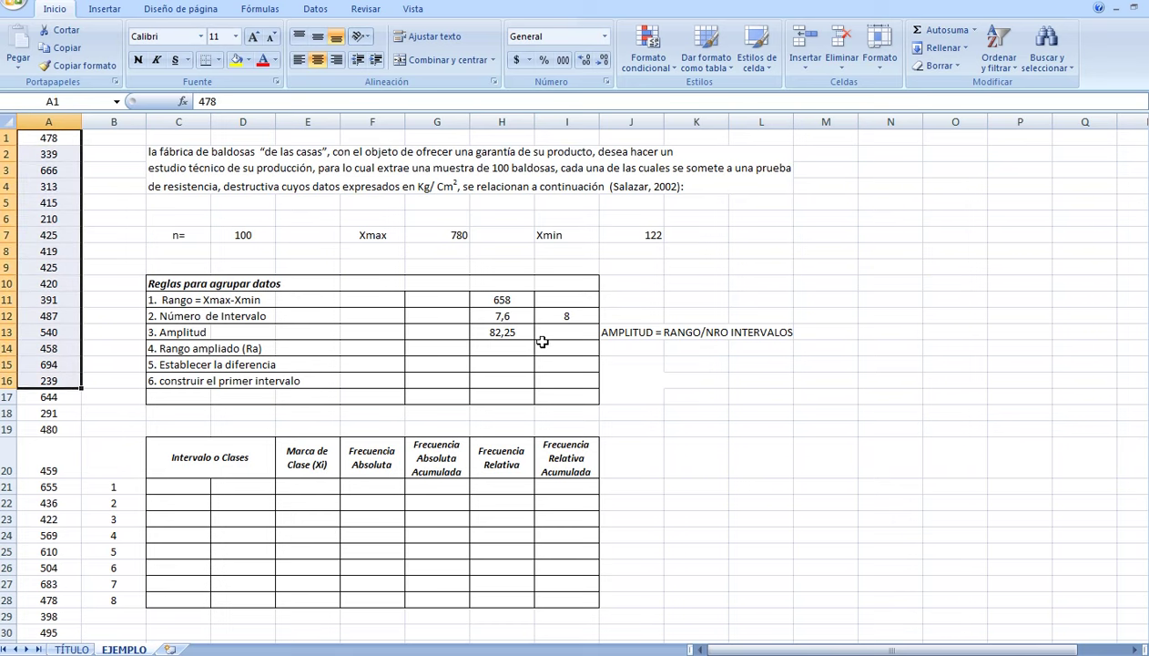
click(560, 335)
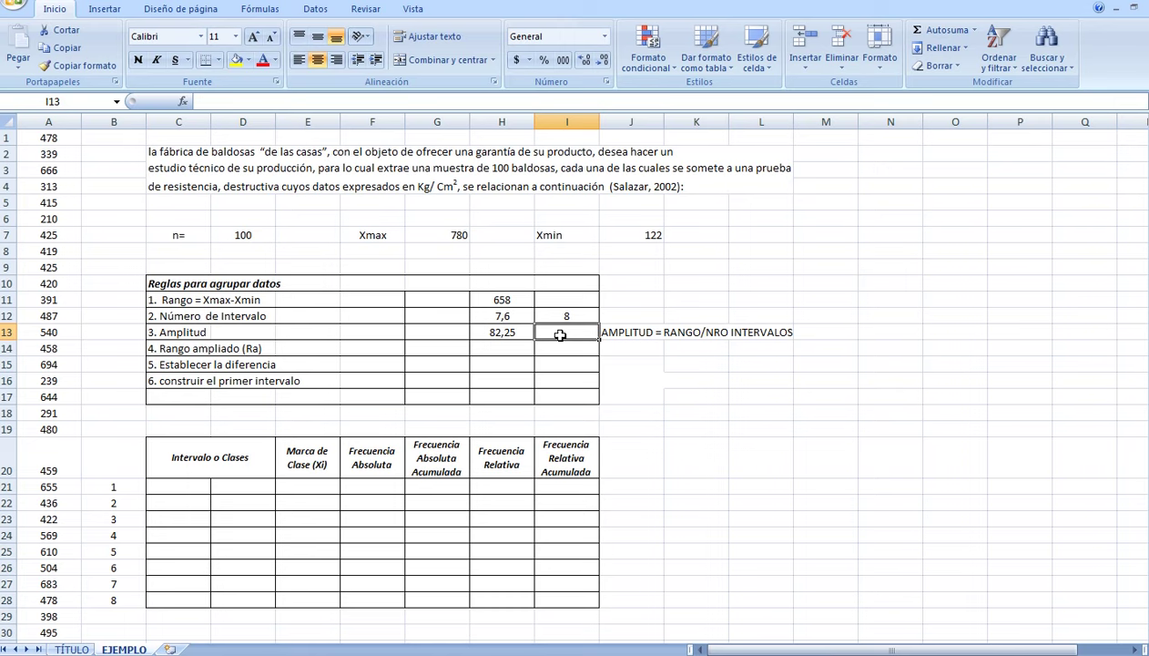
text(=)
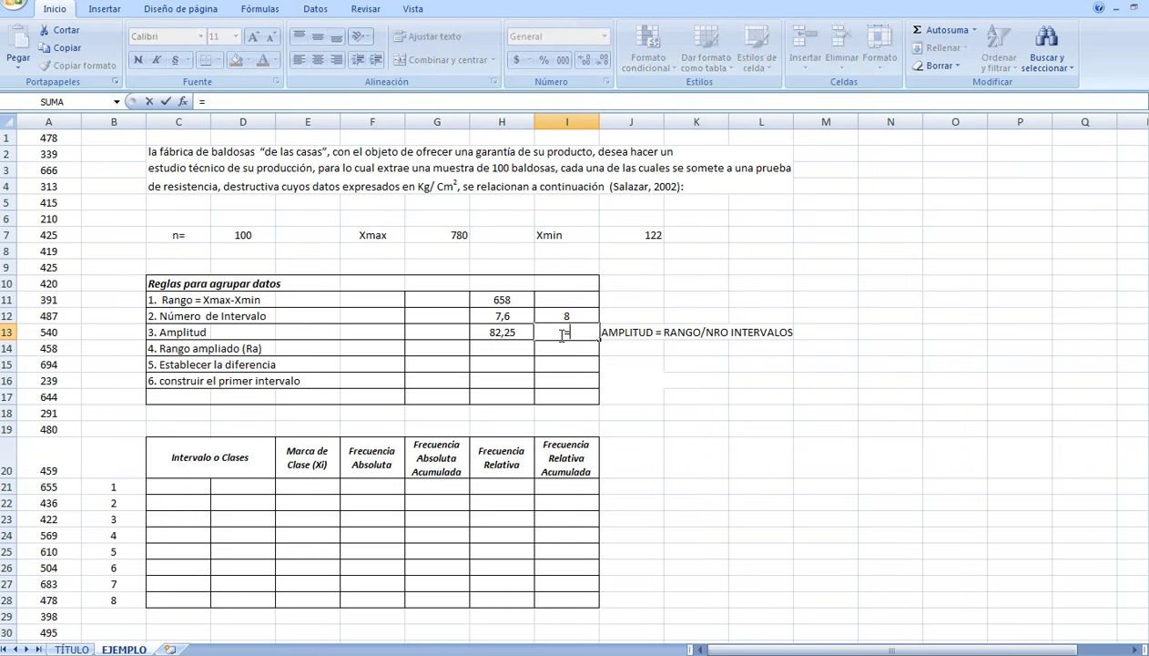
text(R)
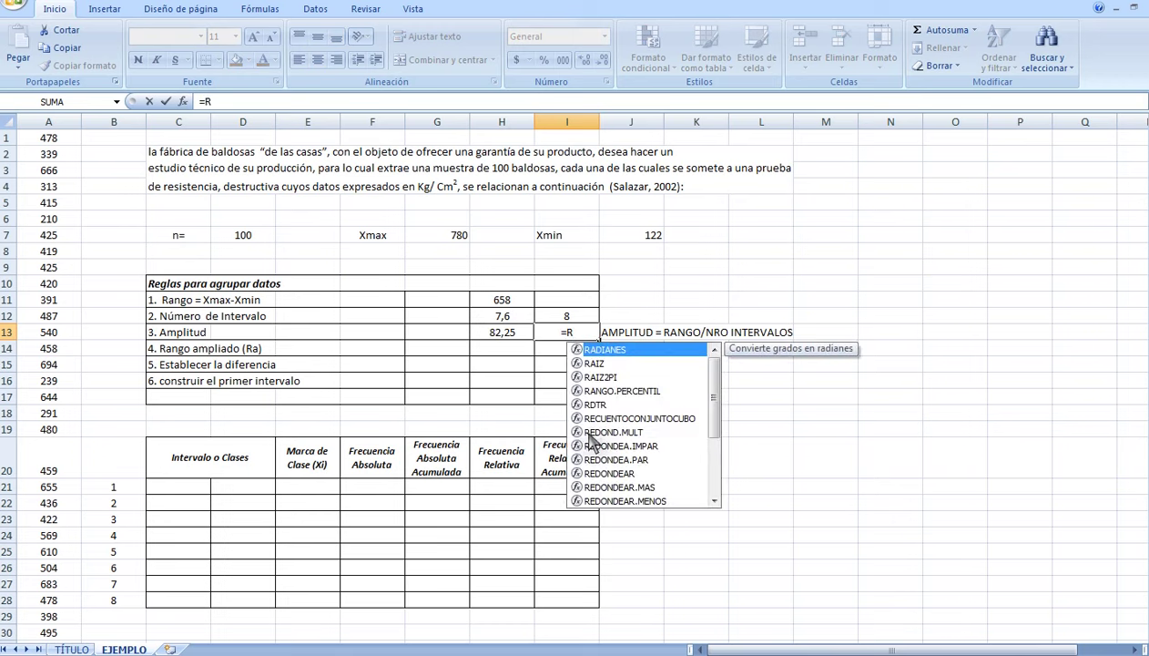
click(628, 487)
double_click(631, 489)
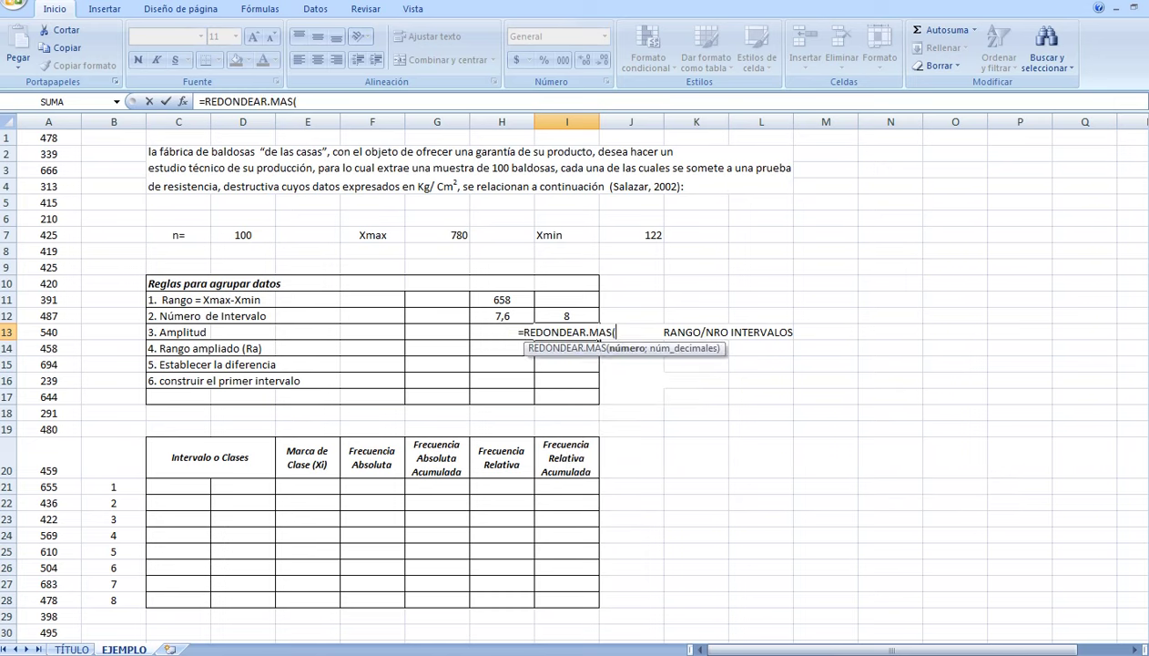
click(446, 327)
key(Right)
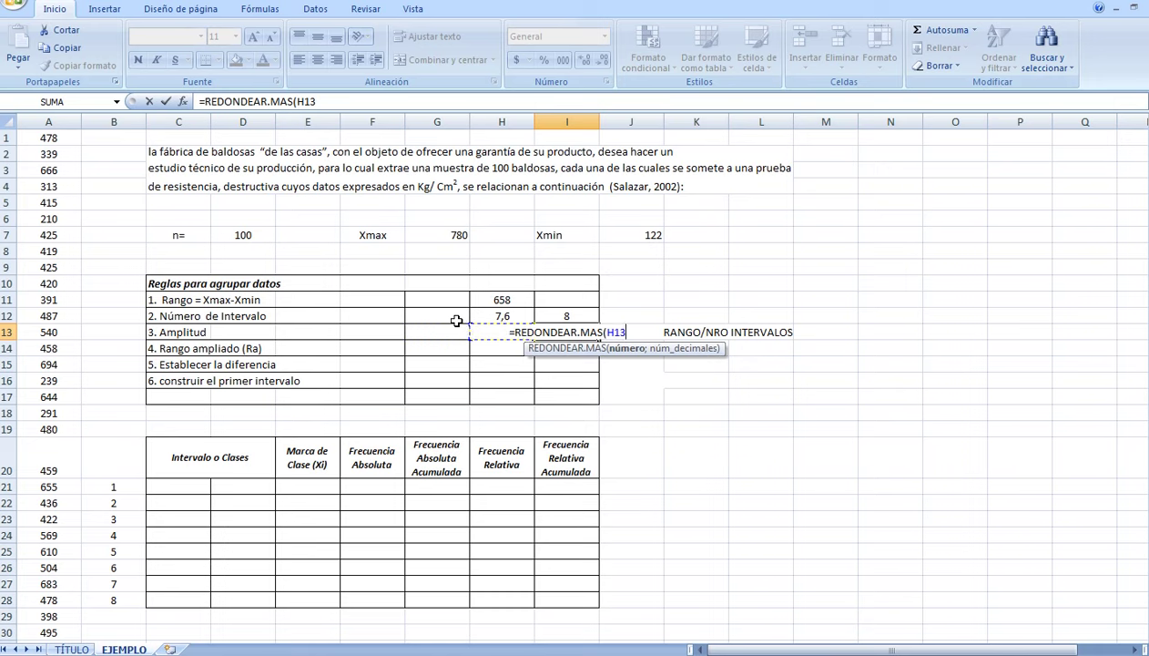
text(;)
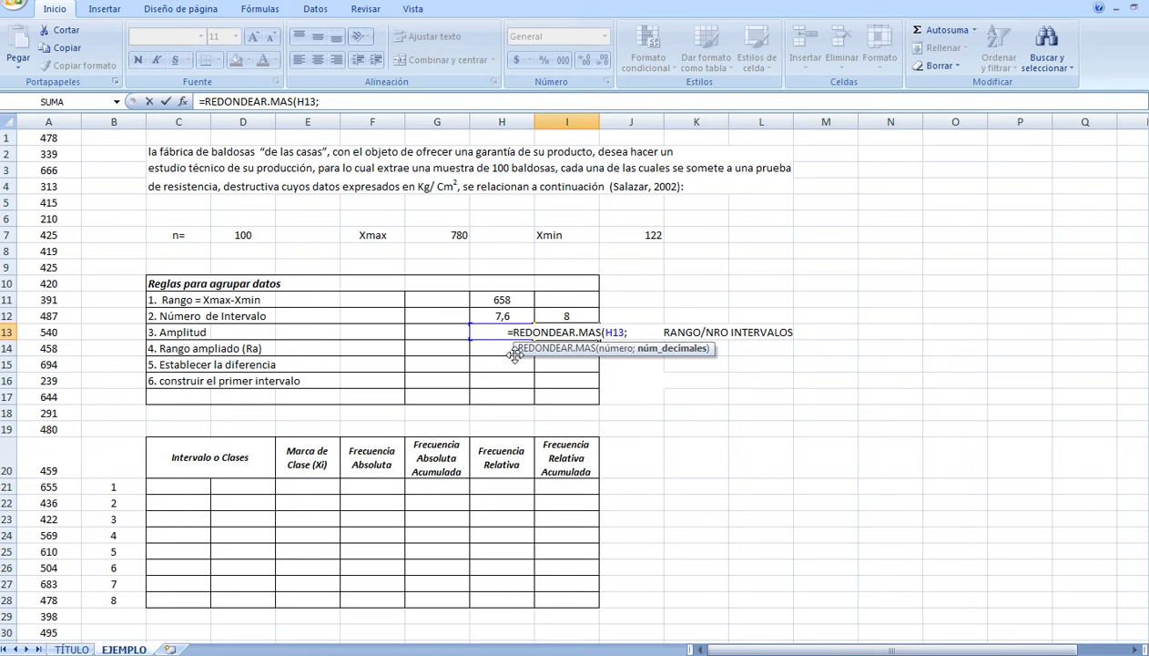
text(0)
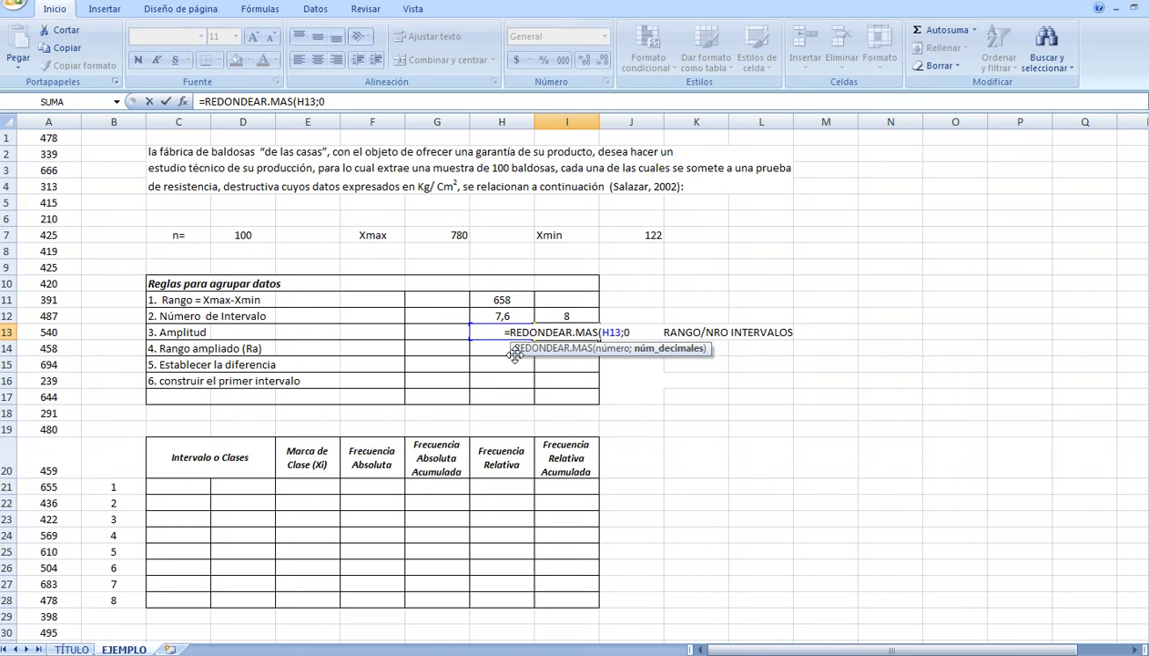
text())
key(Return)
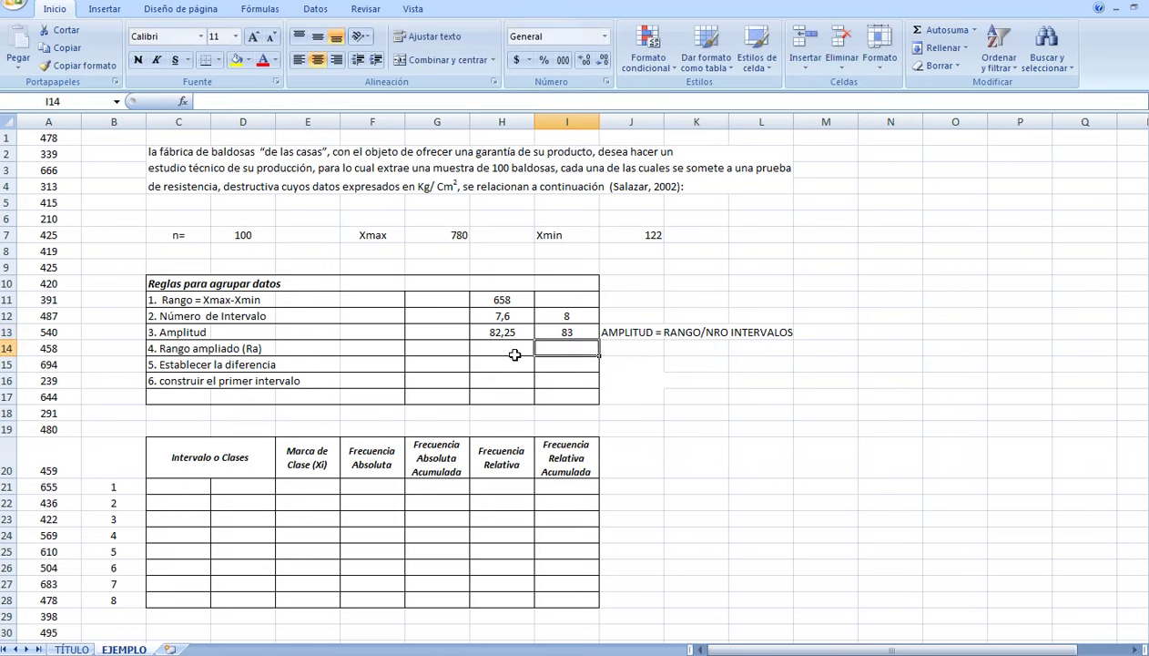
click(499, 330)
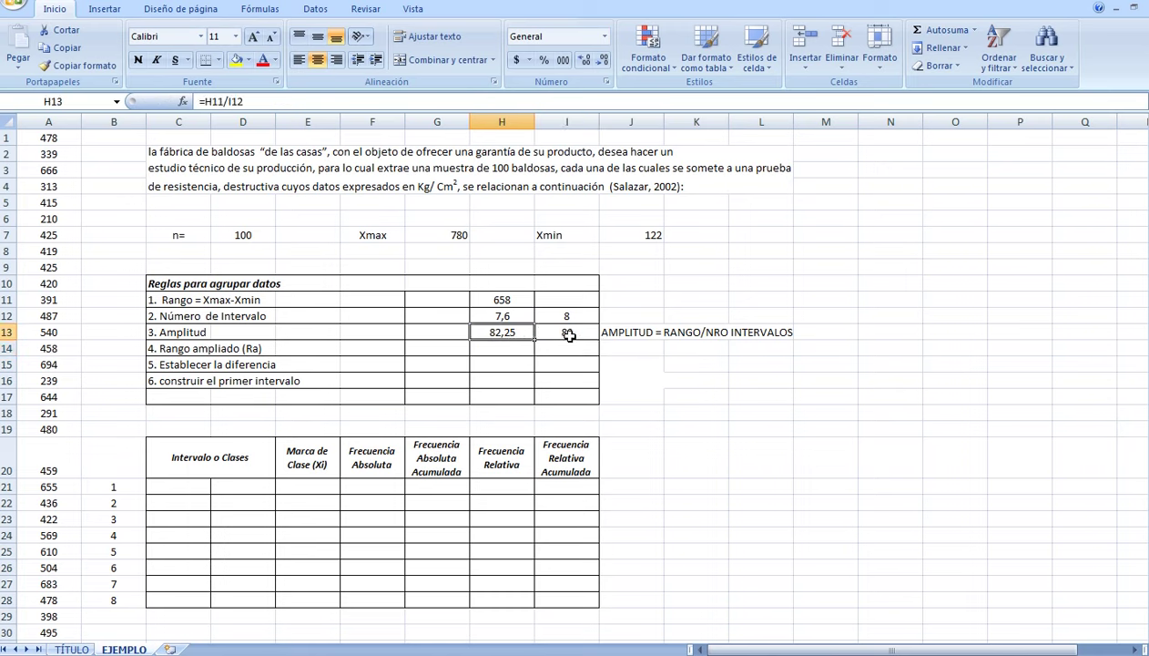
click(561, 331)
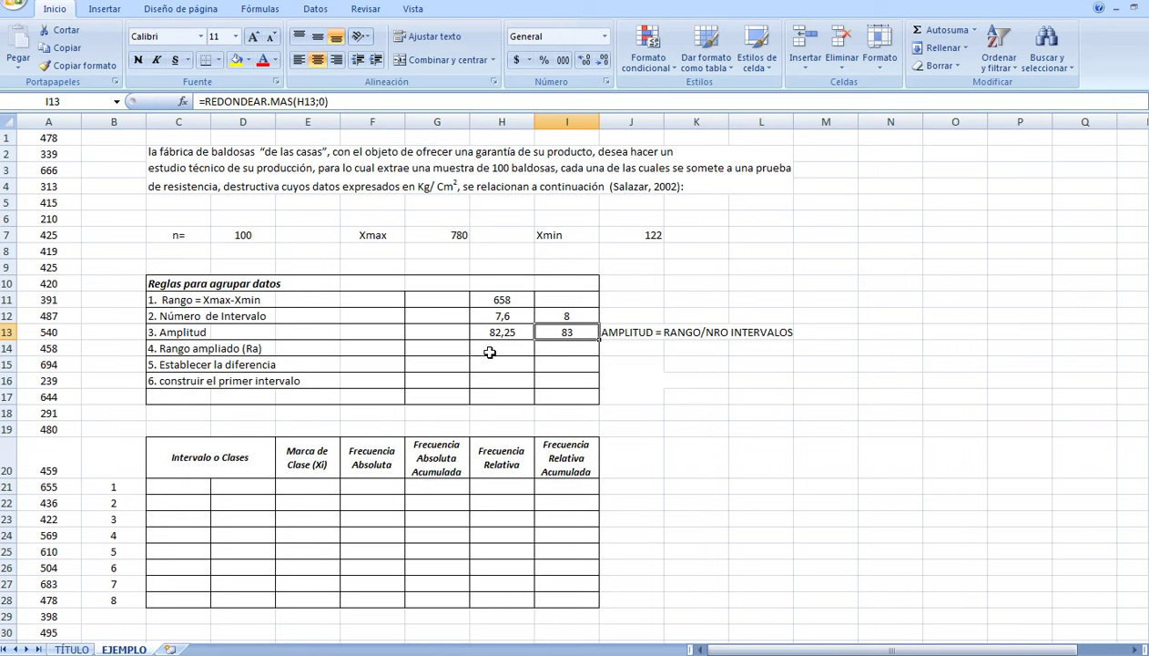
- Calculate the extended range (Rango ampliado) in cell I14 as rounded amplitude times number of intervals with the formula =I13*I12
click(546, 349)
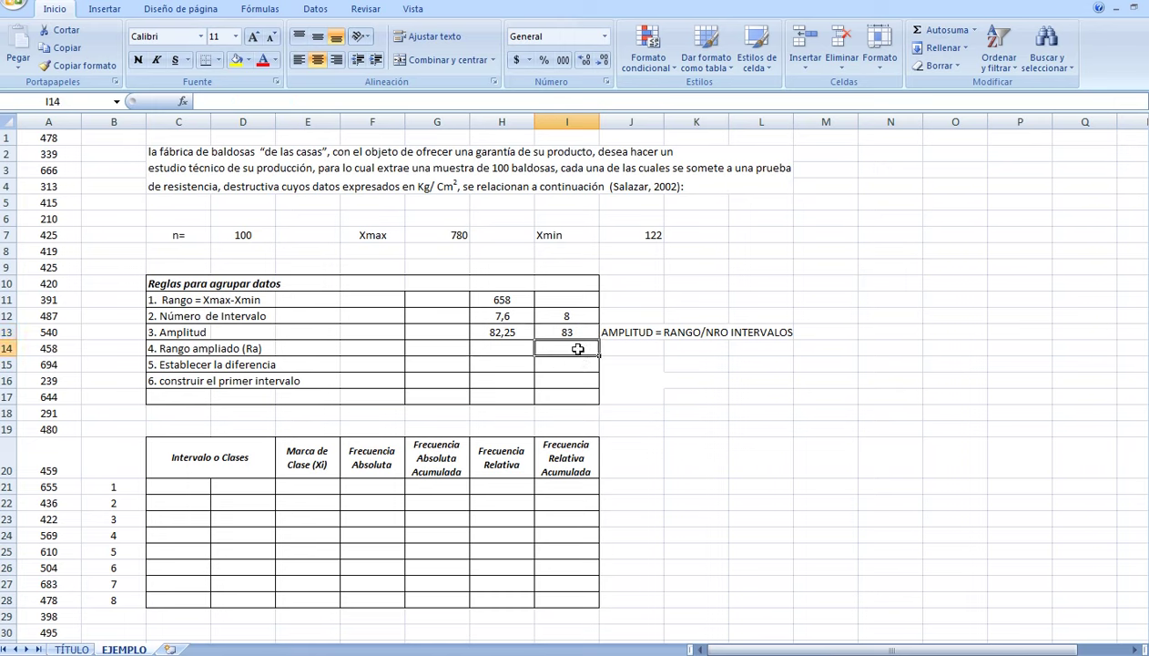
text(=)
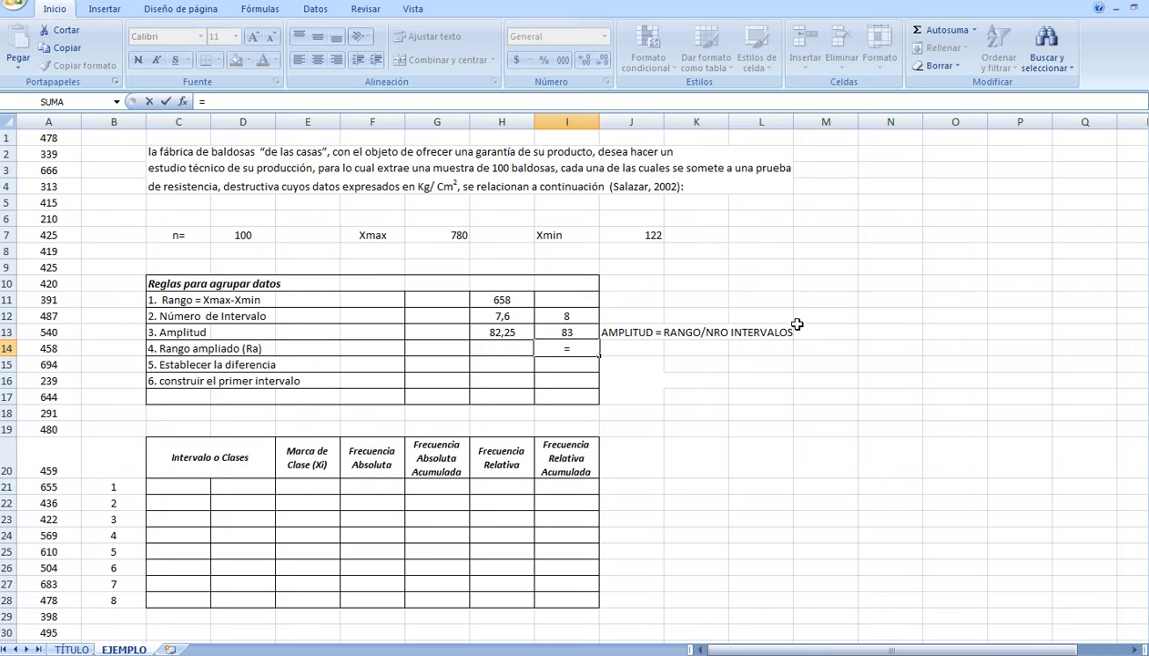
click(574, 332)
text(*)
click(579, 319)
key(Return)
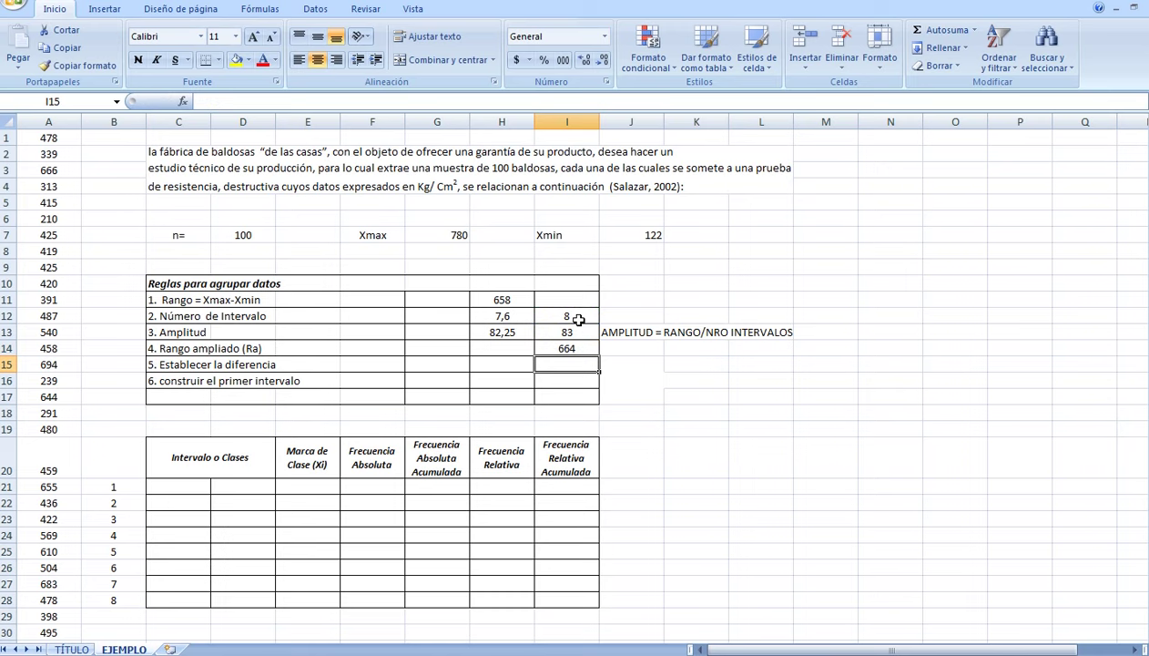
key(Up)
click(515, 361)
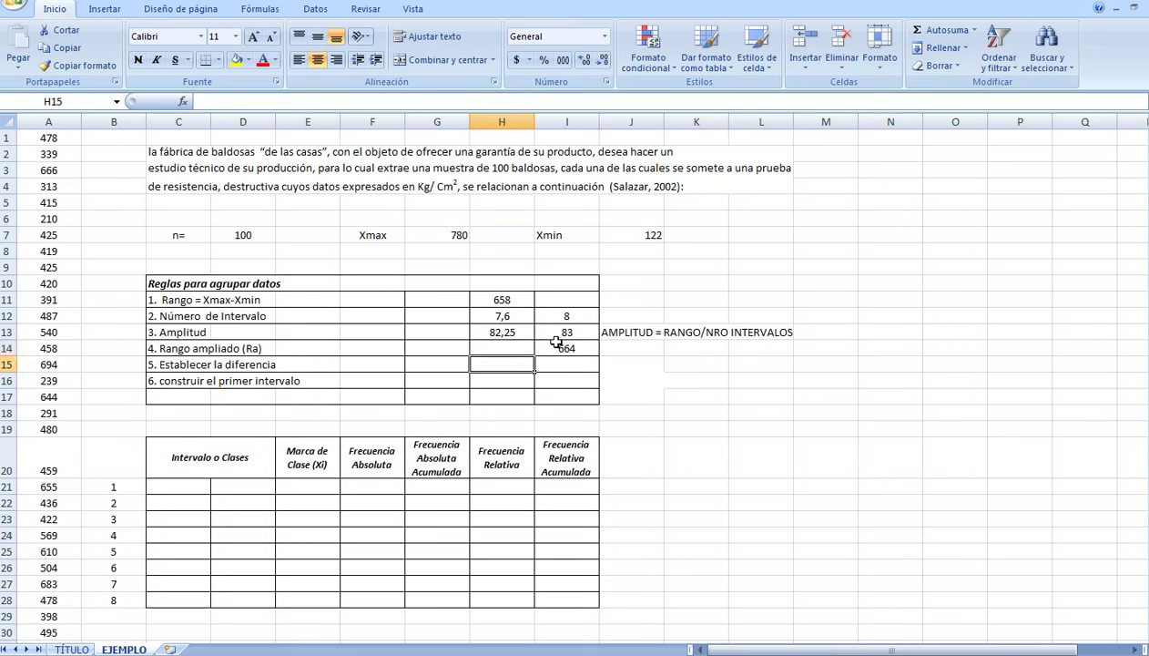
click(559, 350)
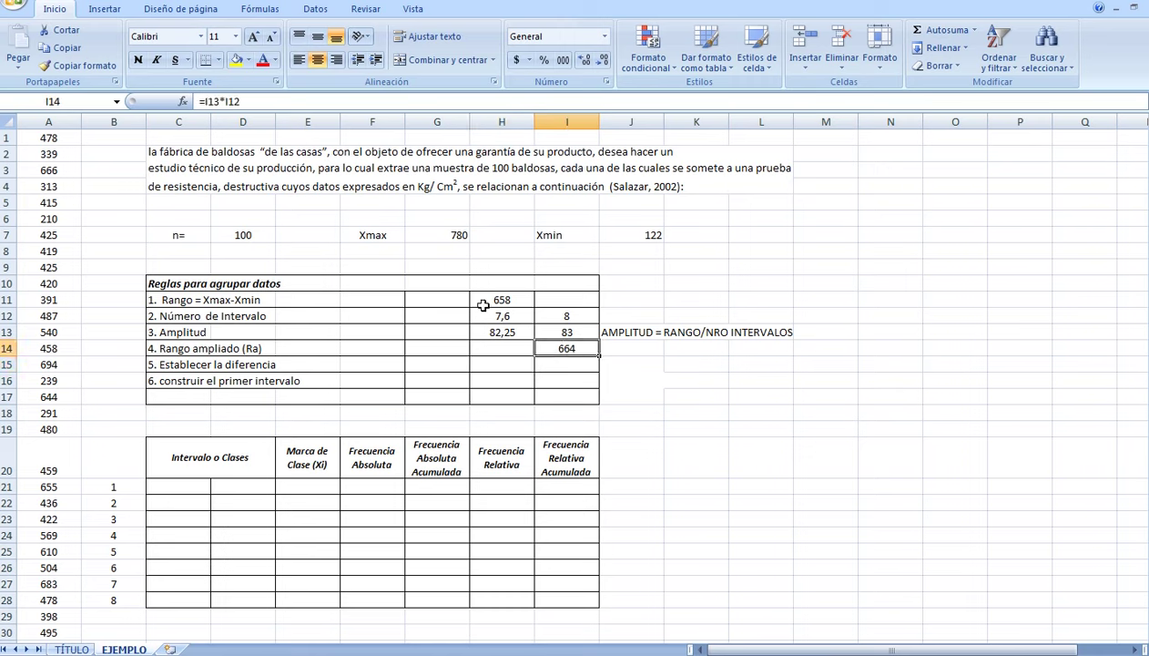
click(509, 301)
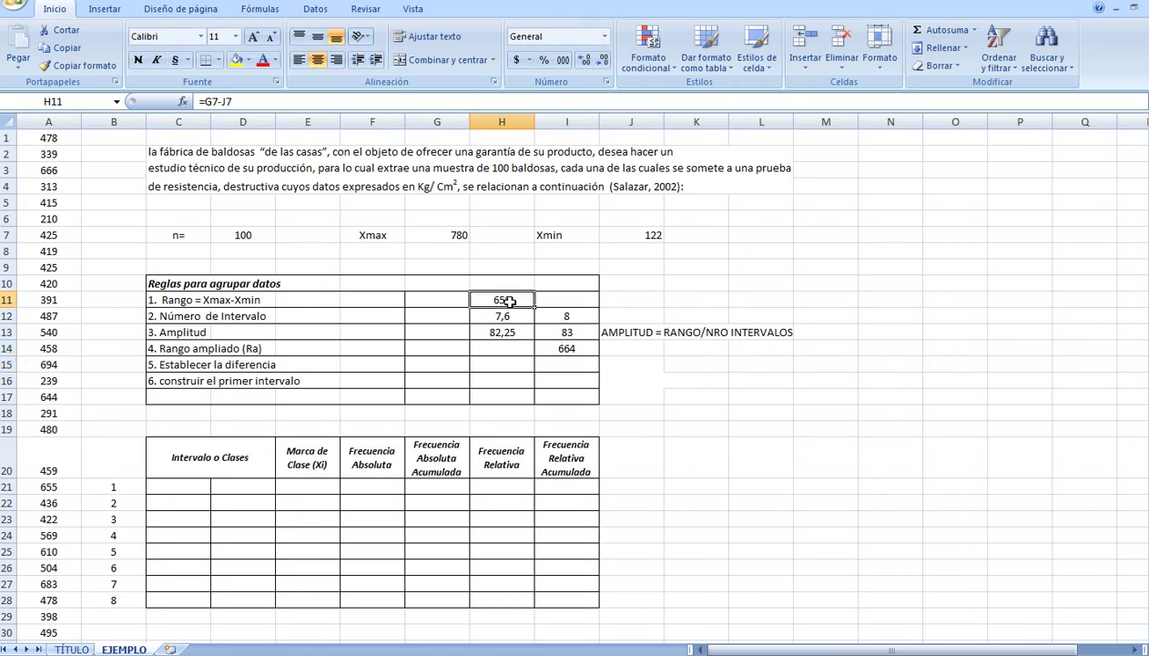
- Calculate the difference in cell H15 as the extended range minus the range with the formula =I14-H11
click(521, 364)
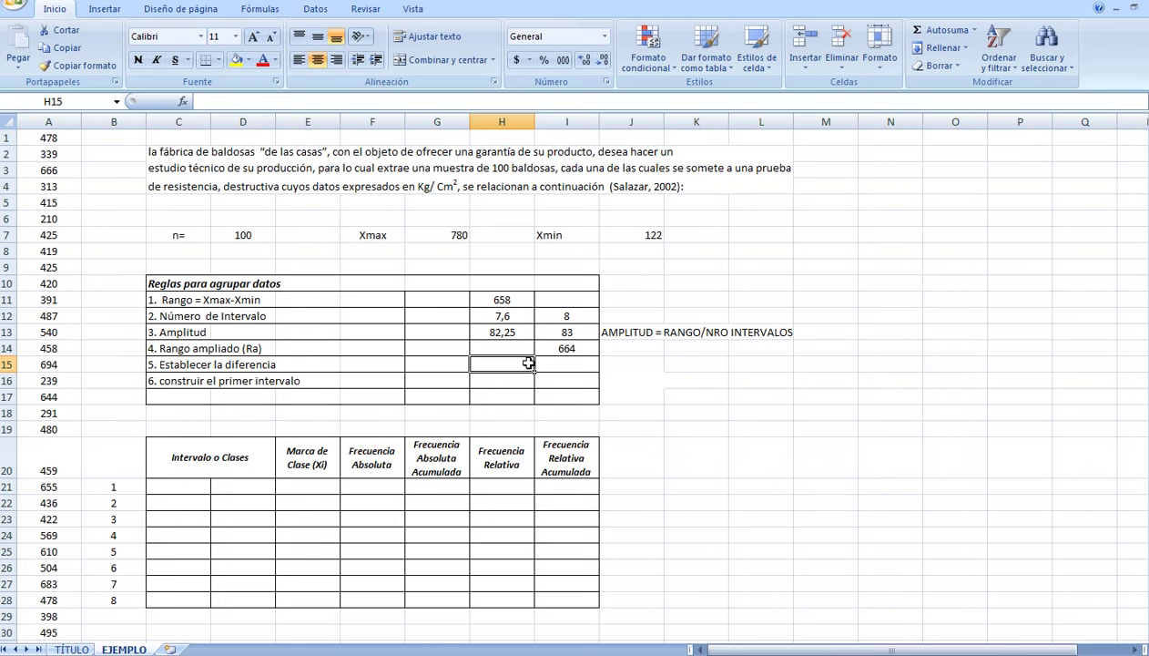
text(=)
click(566, 348)
text(-)
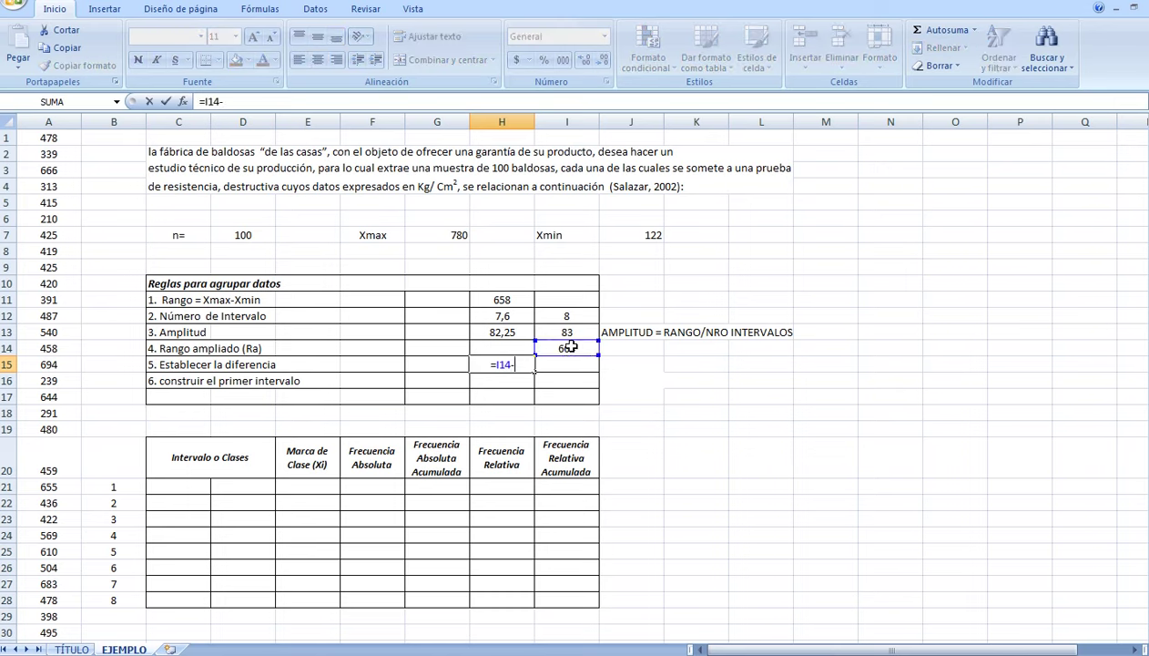
click(506, 299)
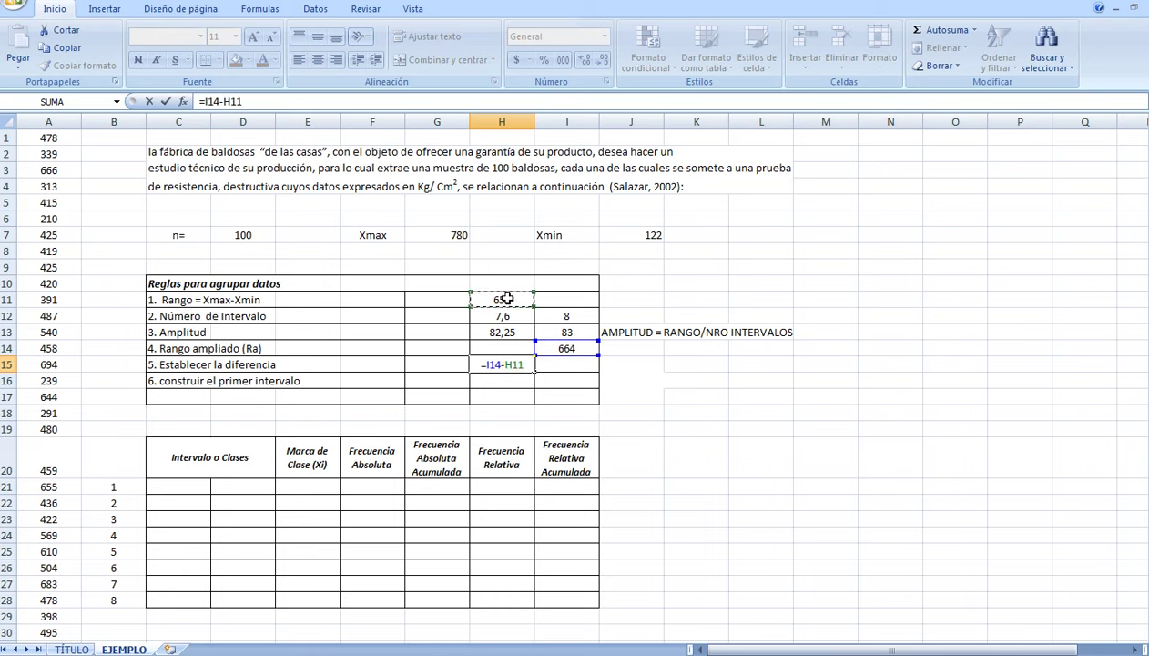
key(Return)
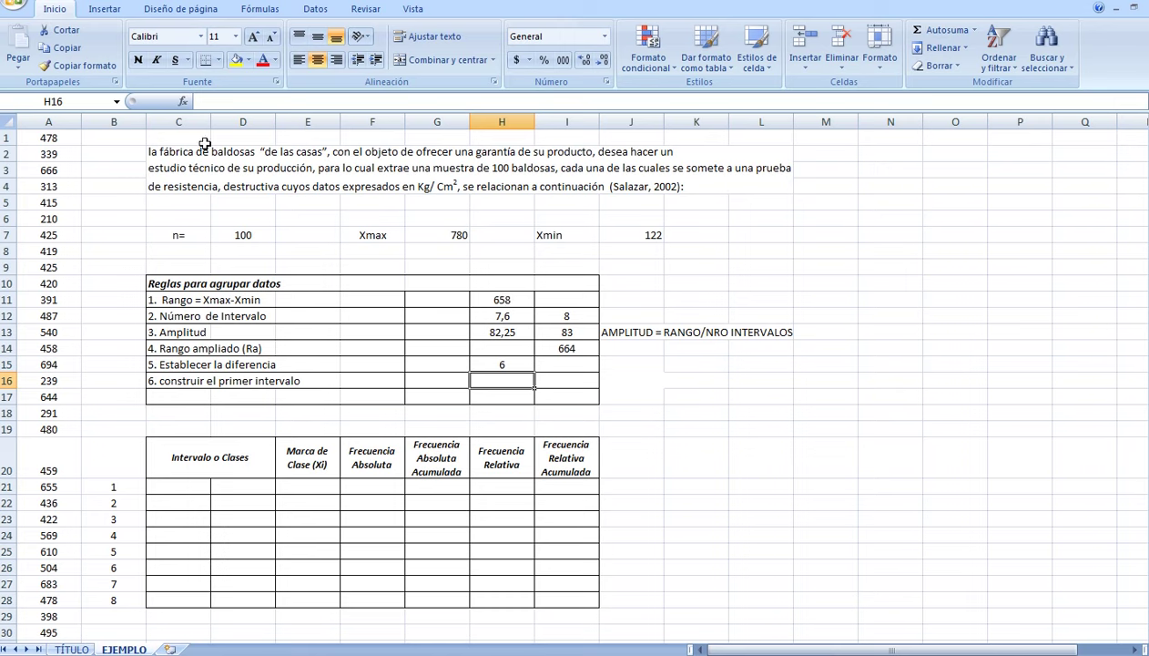
- Halve the difference in cell H16 of the first-interval row with the formula =H15/2
click(521, 362)
click(491, 381)
text(=)
click(511, 365)
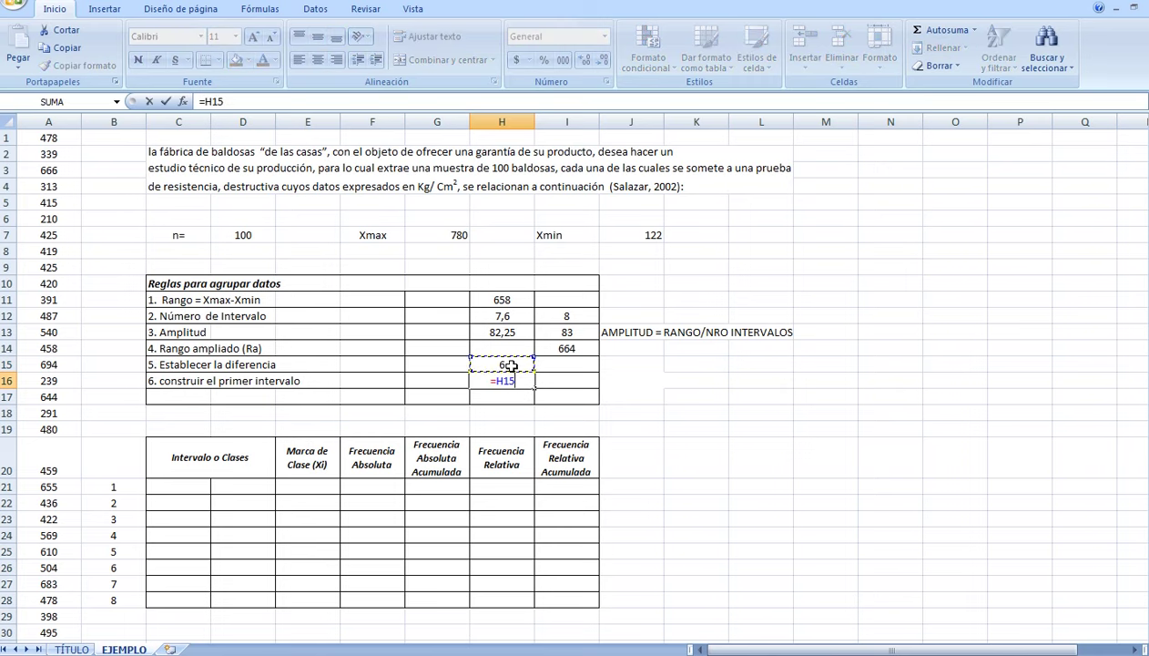
text(/2)
key(Return)
click(515, 360)
click(521, 380)
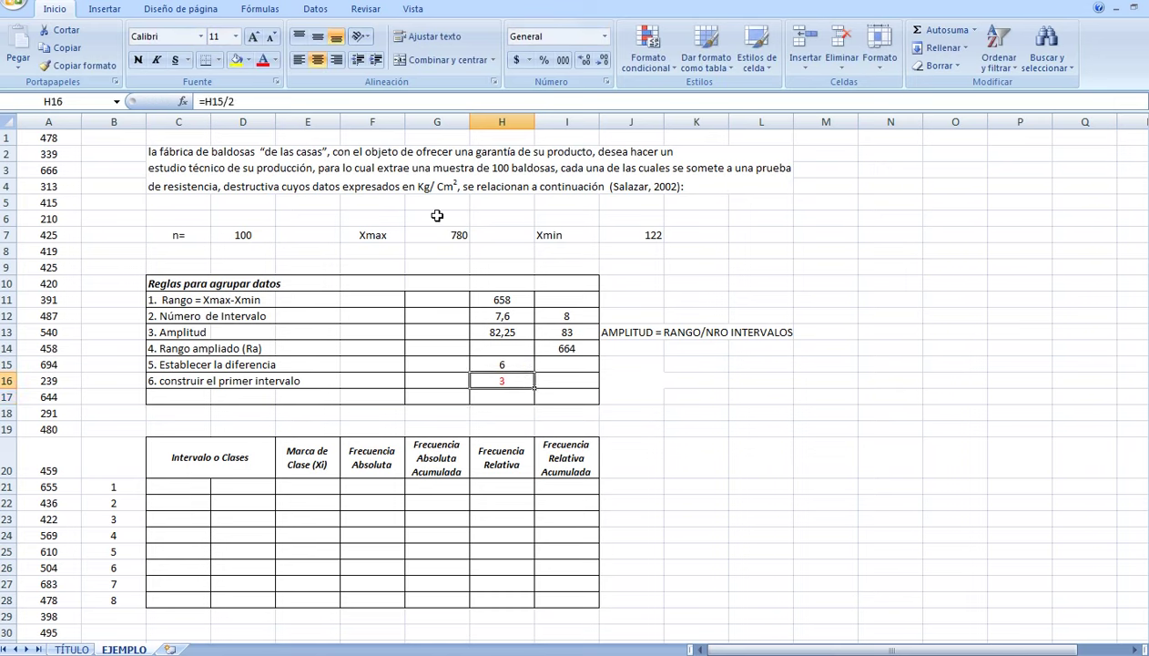
click(515, 399)
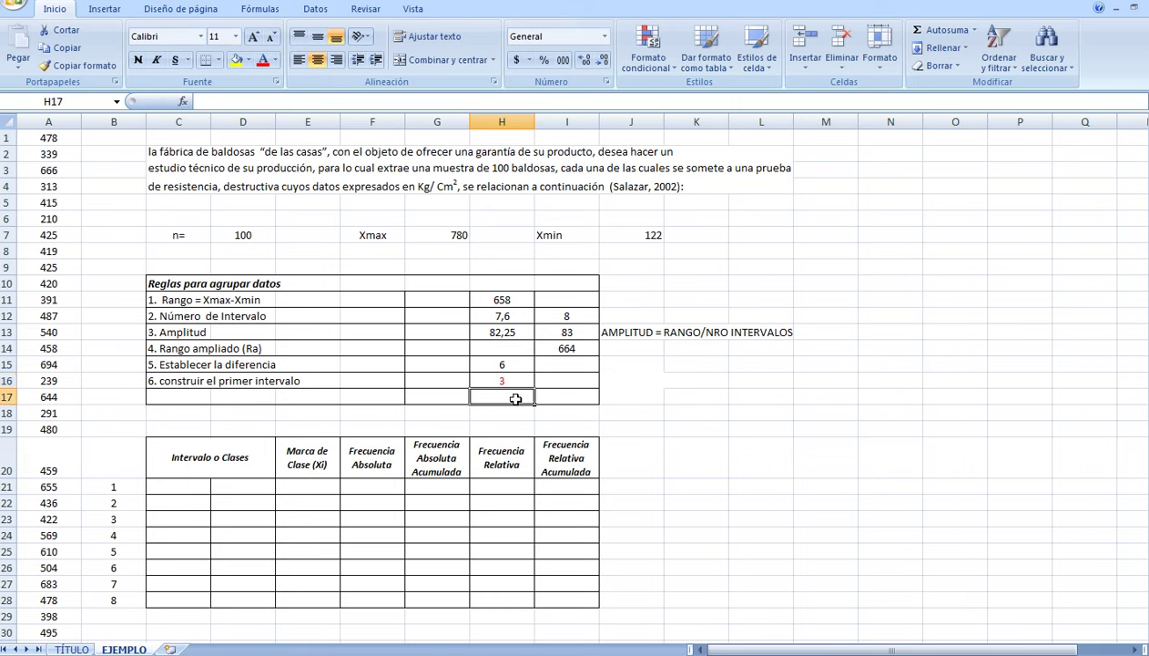
click(509, 379)
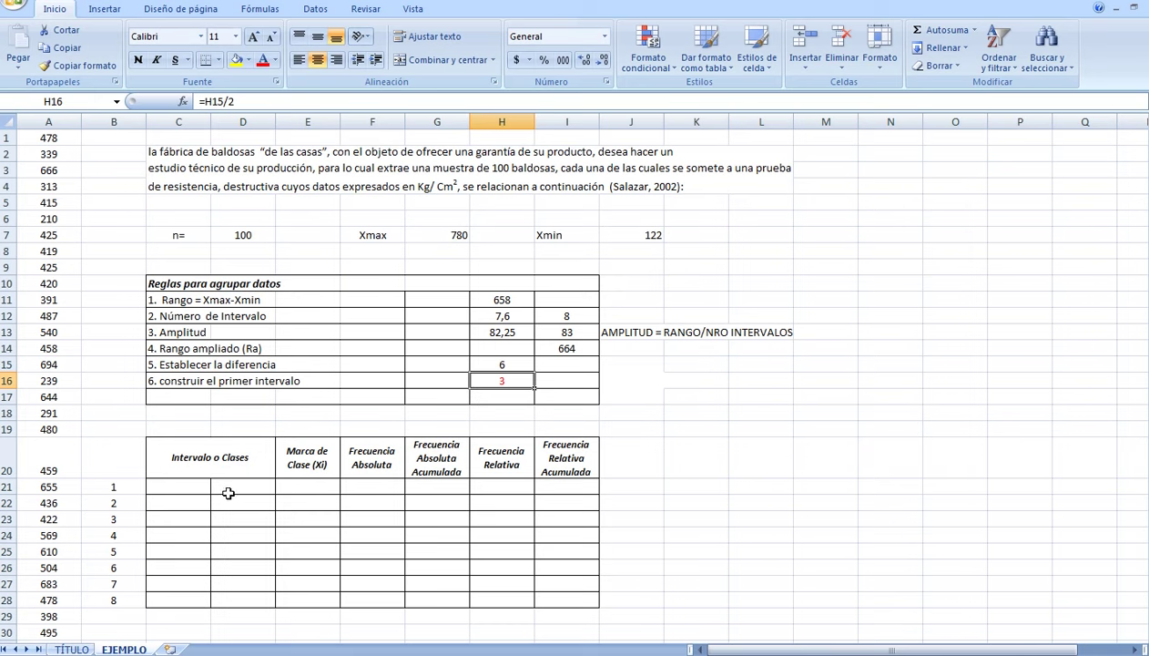
- Calculate the first class's lower limit in cell C21 as Xmin minus the halved difference with the formula =J7-H16
click(201, 488)
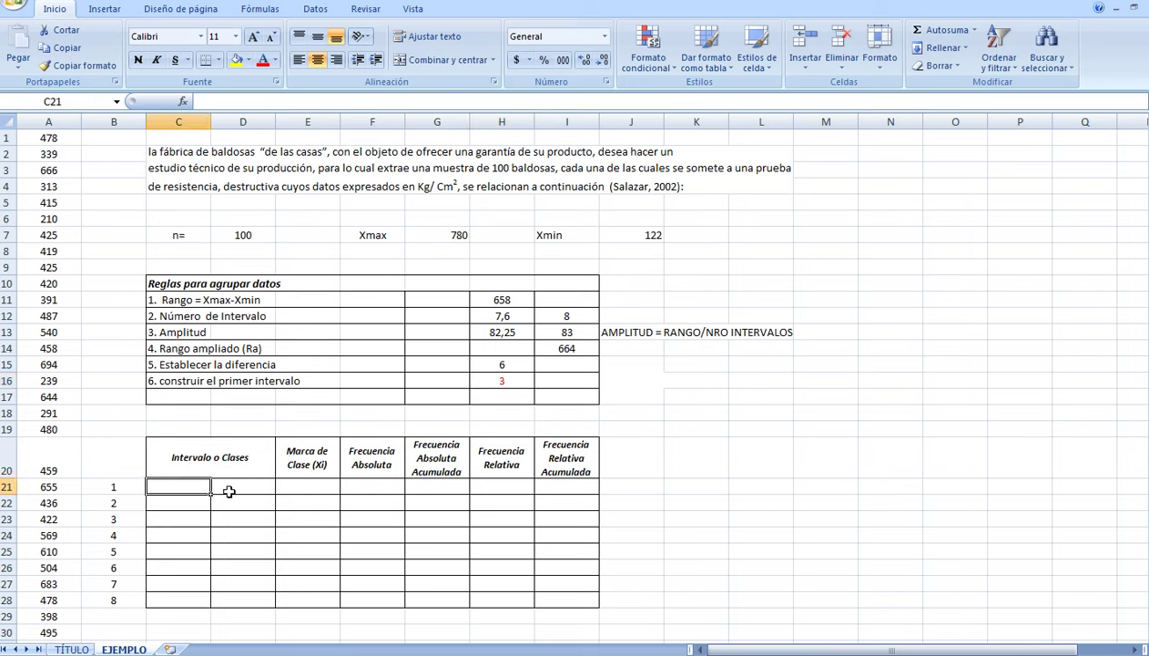
text(=)
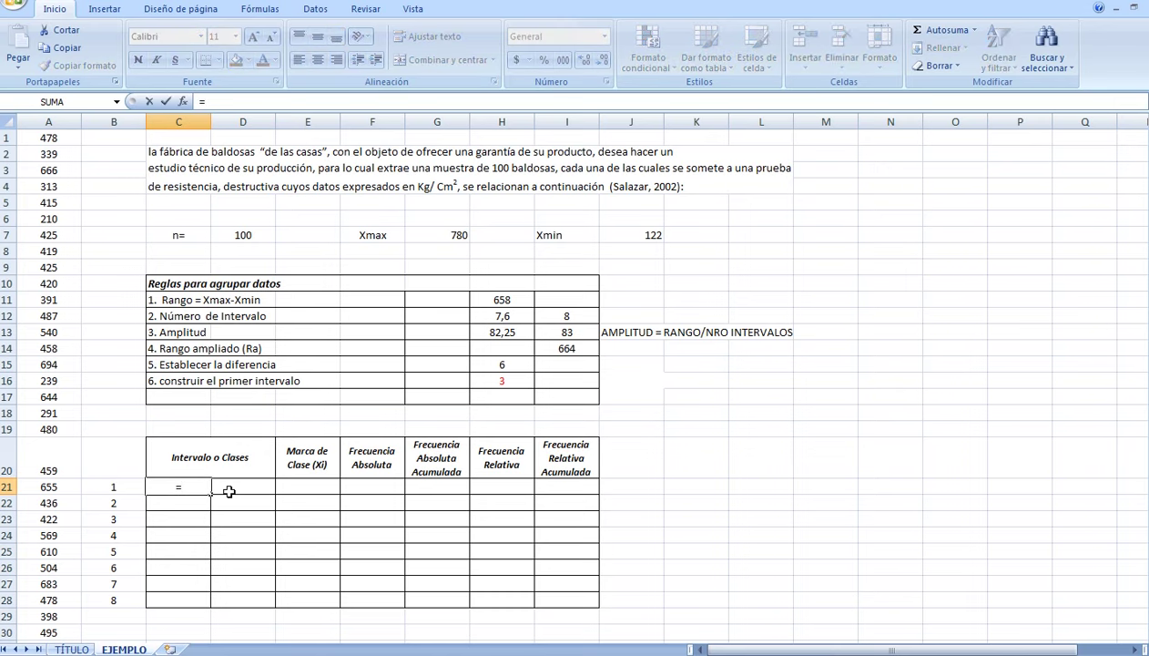
click(628, 236)
text(-)
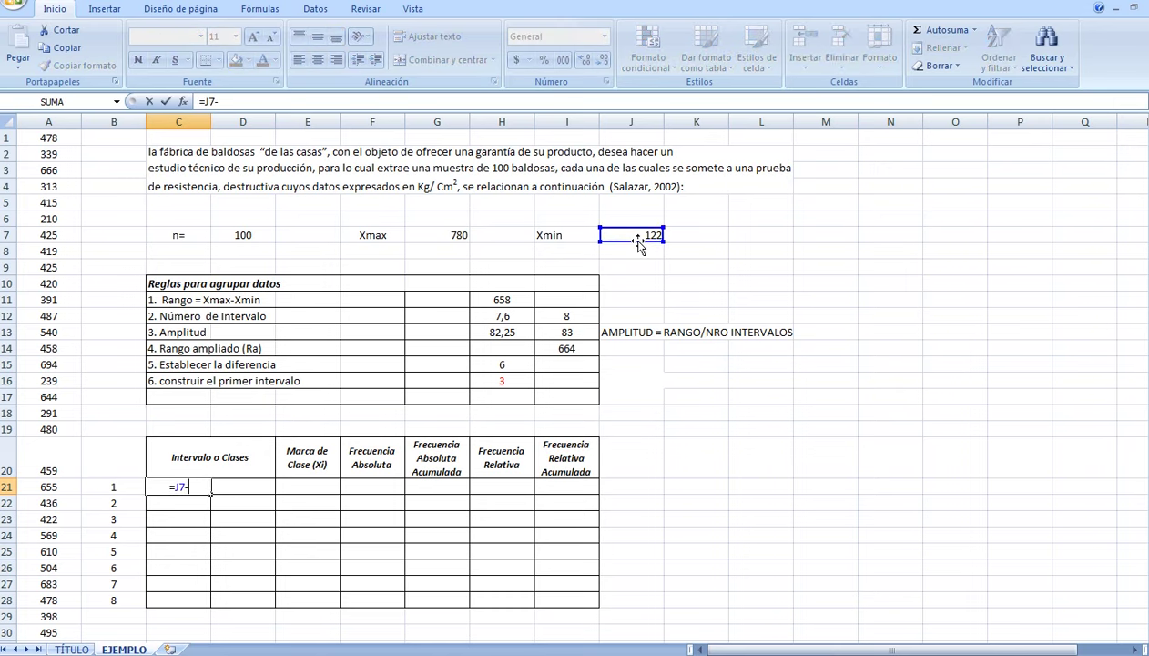
click(515, 381)
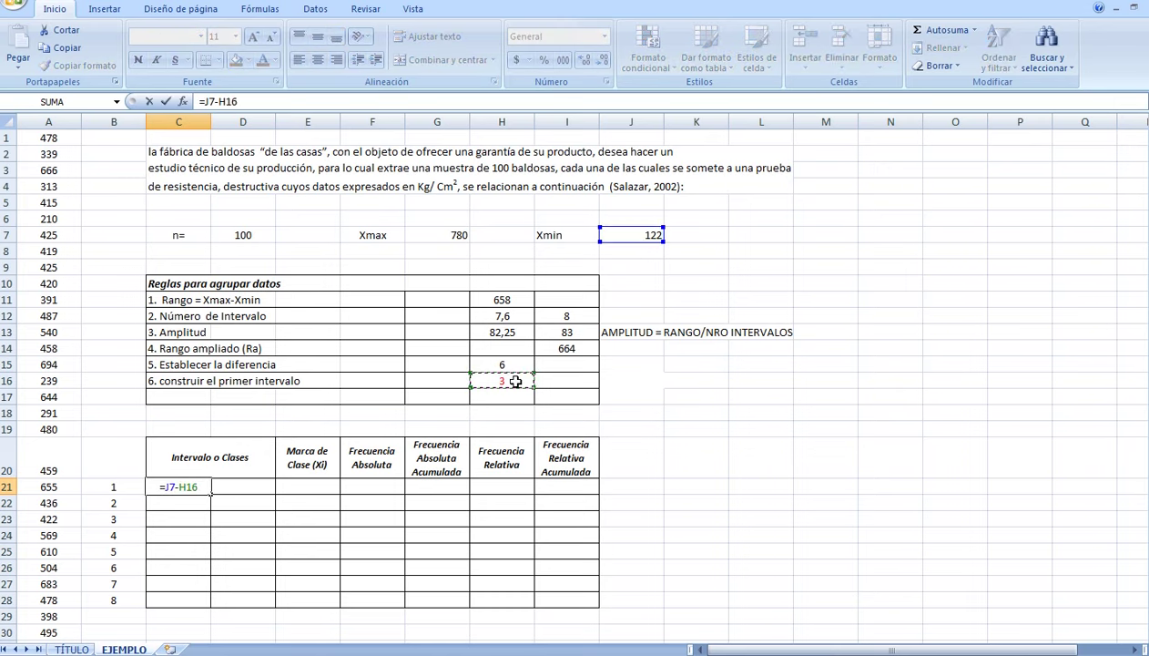
key(Return)
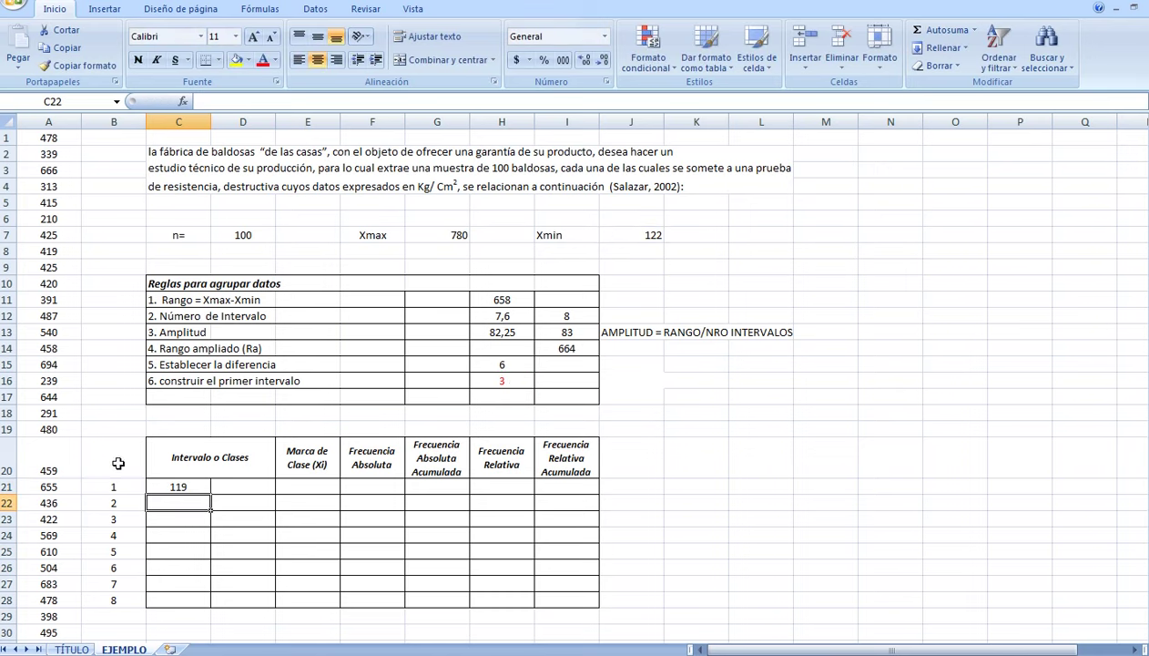
click(191, 486)
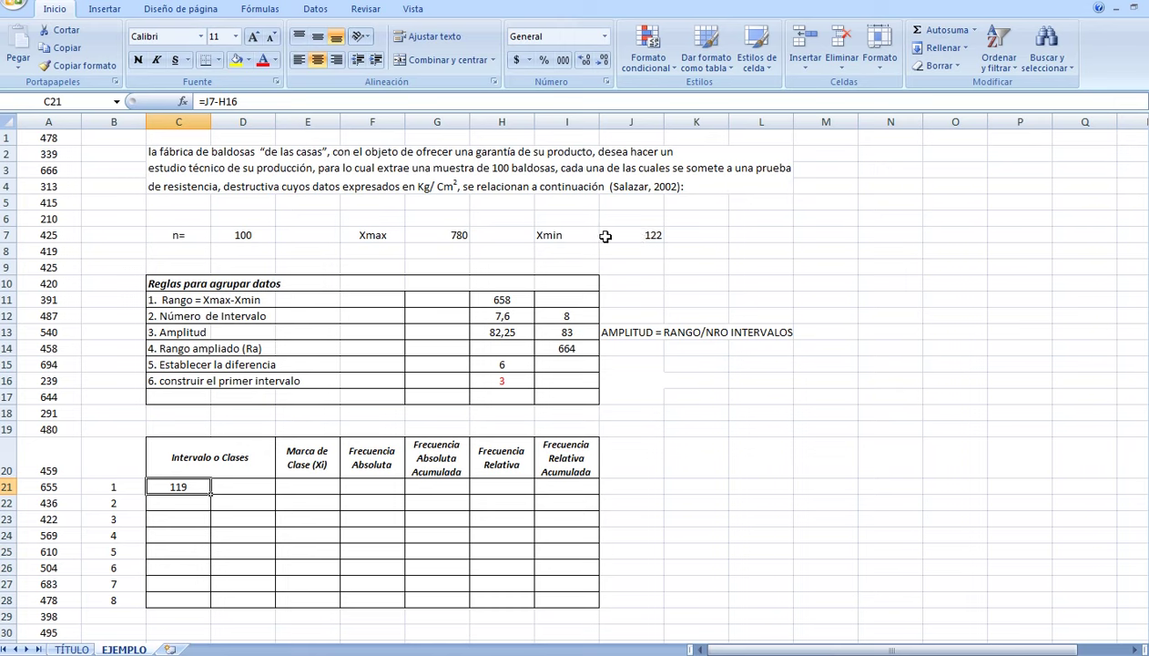
click(492, 376)
- Calculate the first class's upper limit in cell D21 by adding the rounded amplitude with its row fixed, using the formula =C21+I$13
click(243, 487)
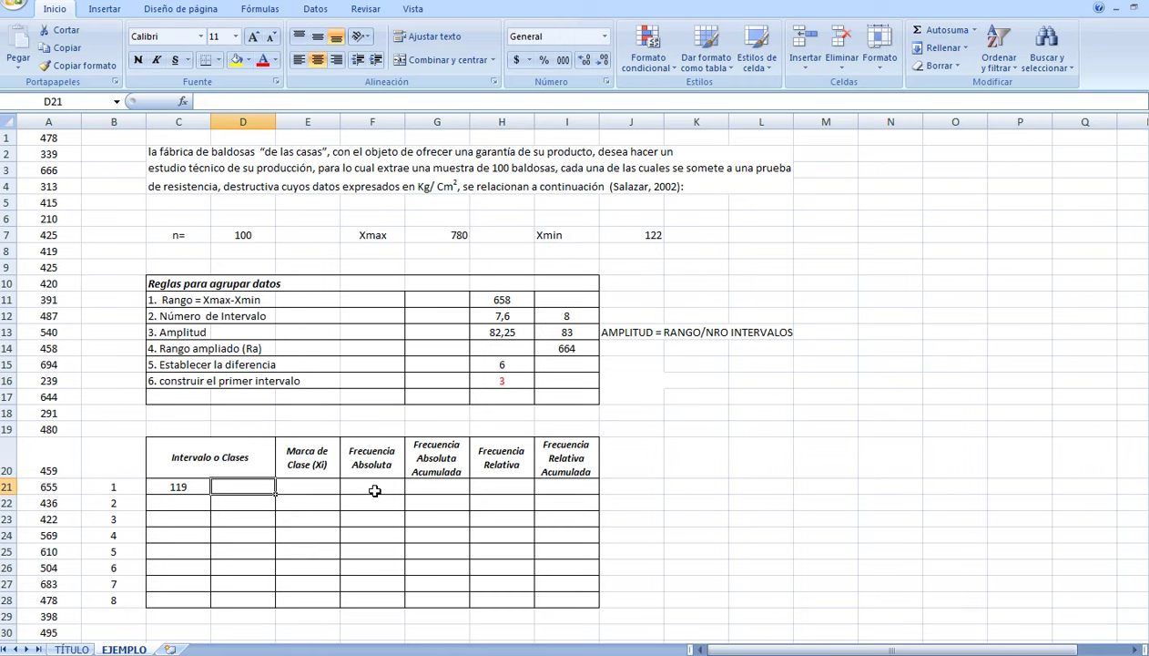
text(=)
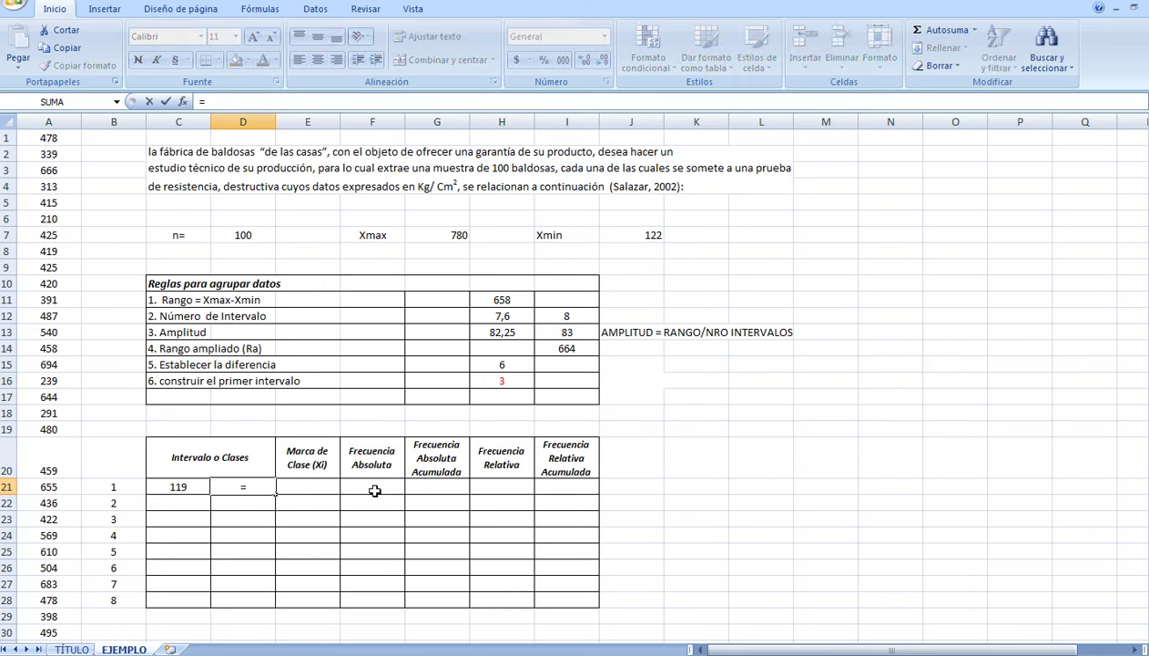
click(187, 492)
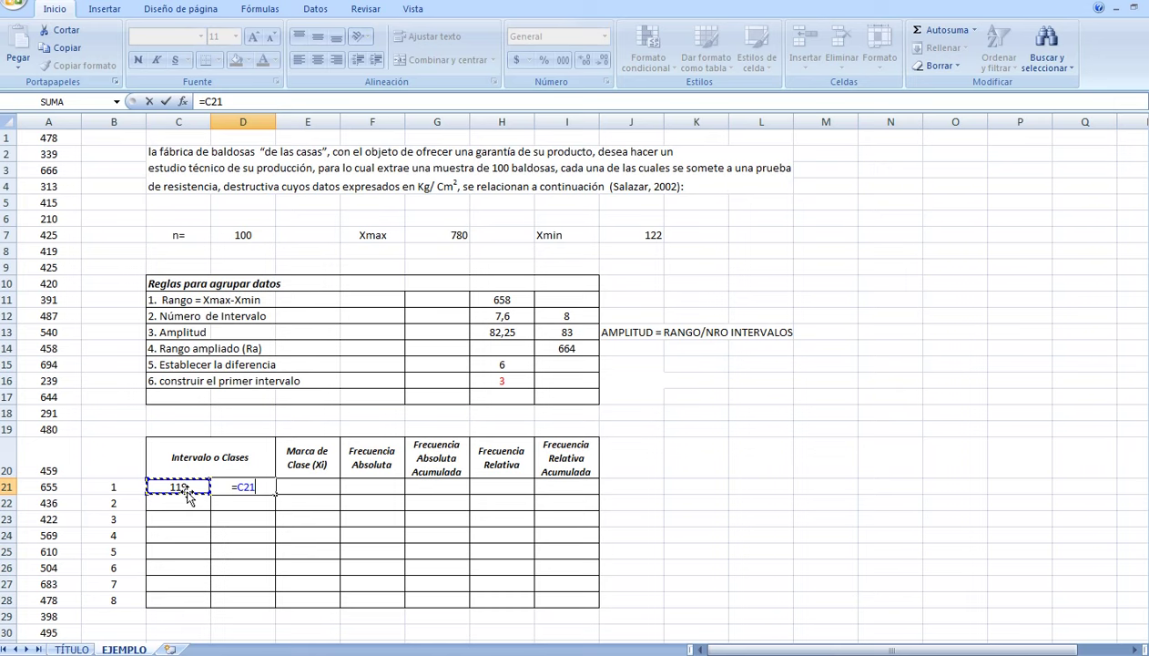
text(+)
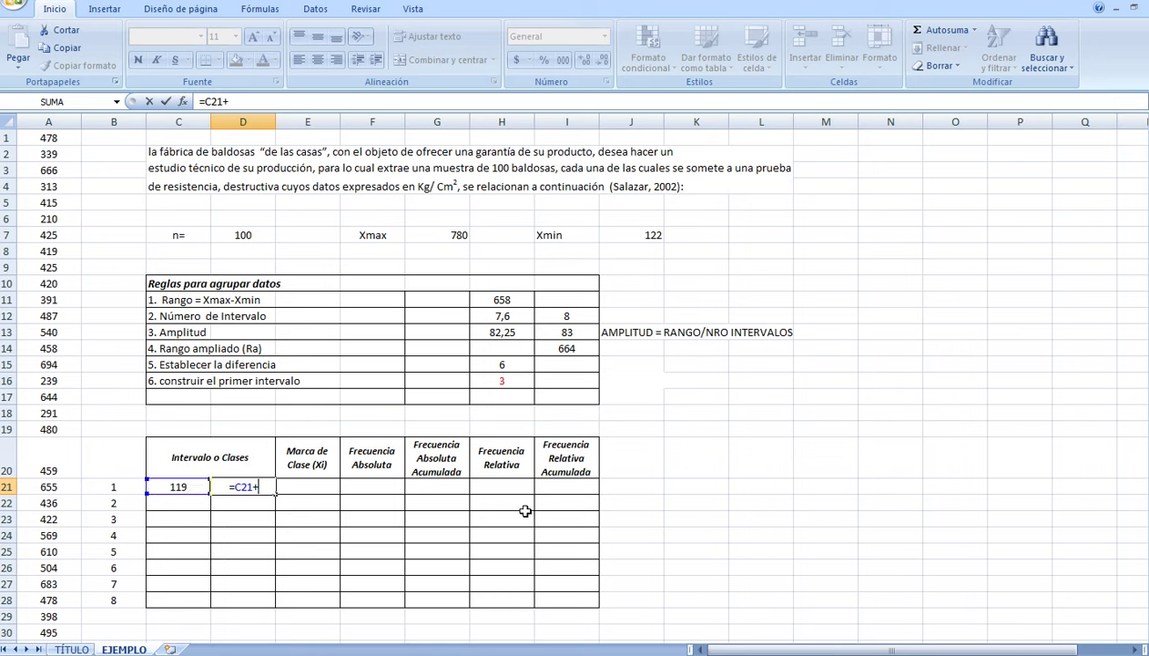
click(580, 329)
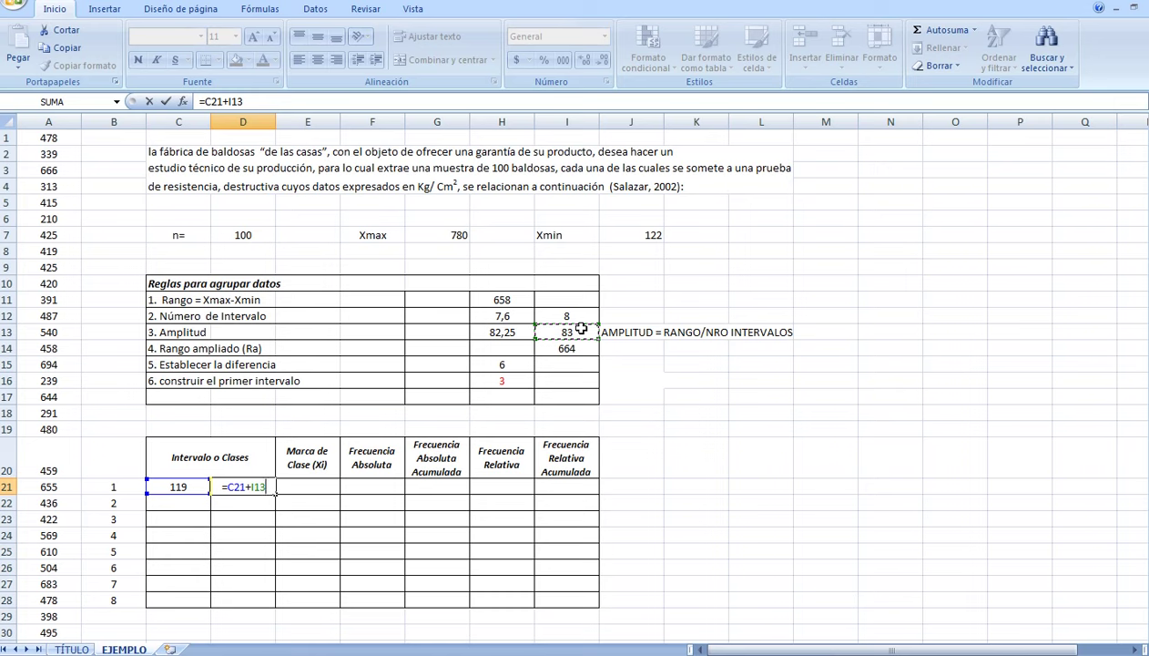
click(255, 486)
text($)
key(Return)
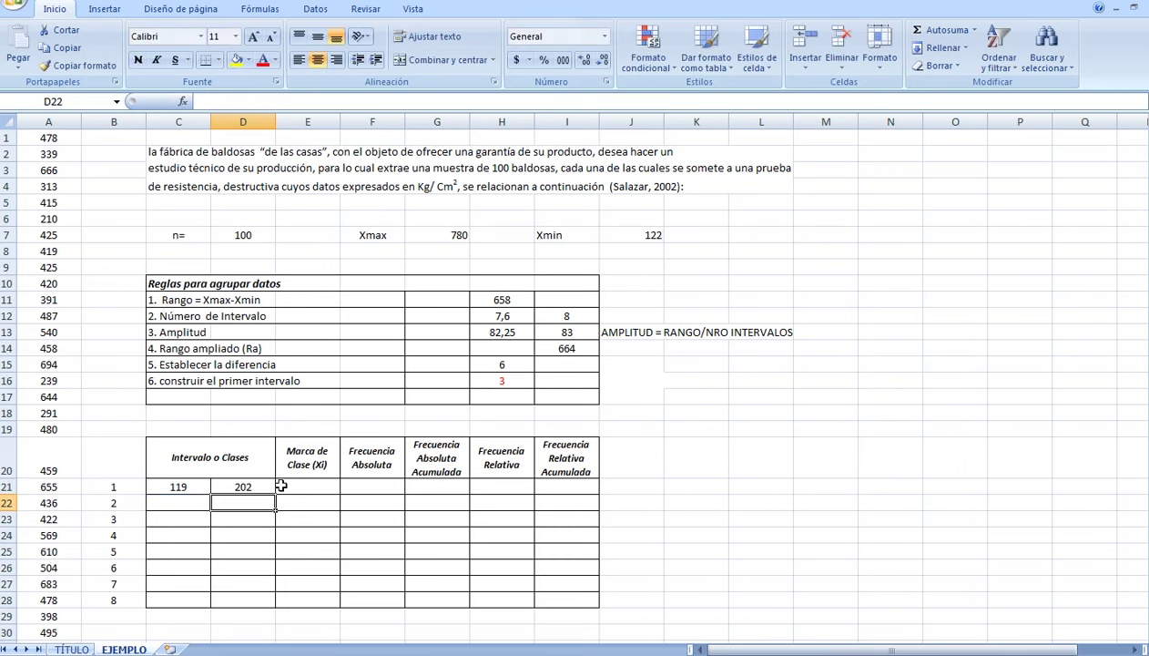
click(254, 487)
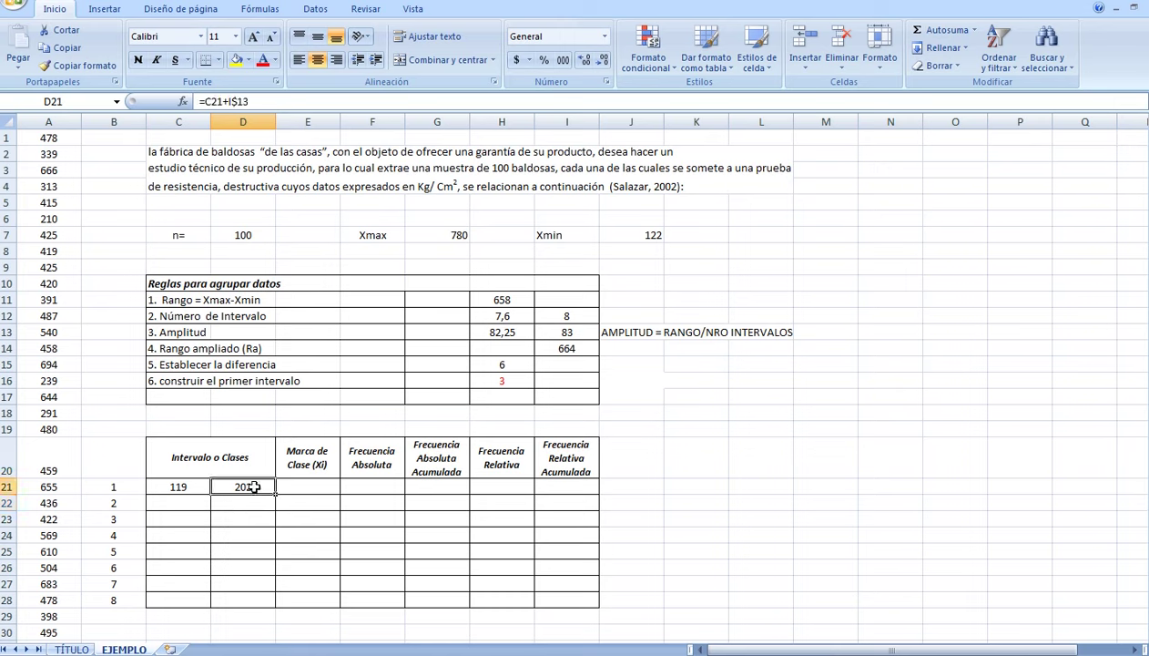
click(233, 101)
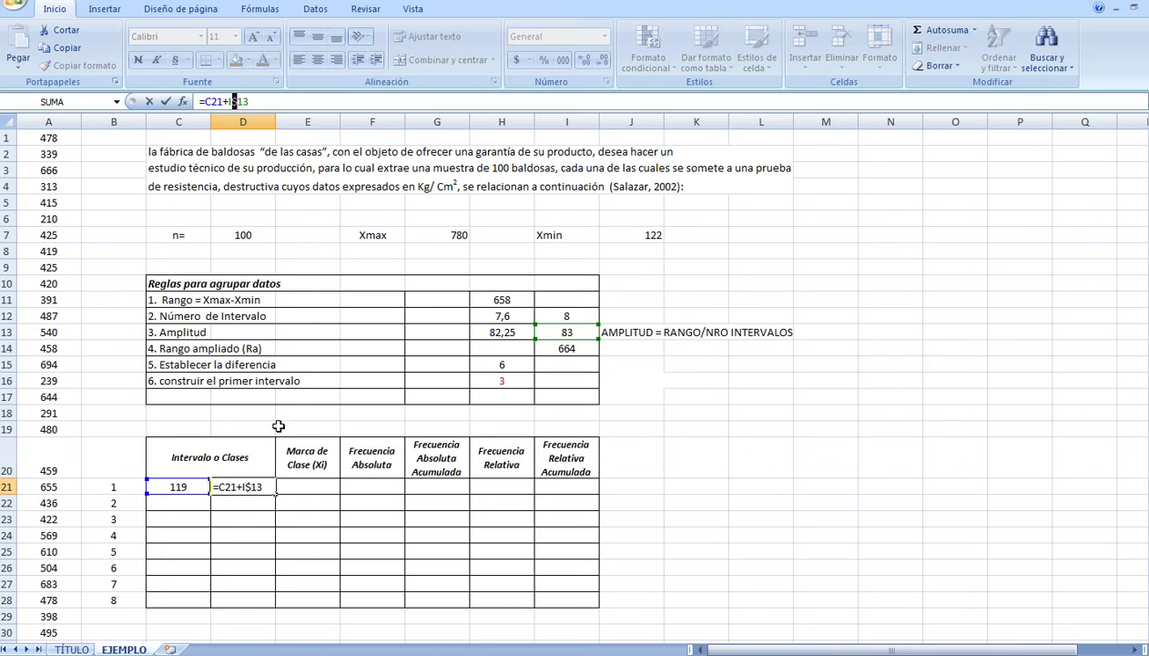
key(Return)
- Set the second class's lower limit in cell C22 to the first class's upper limit with the formula =D21
click(186, 507)
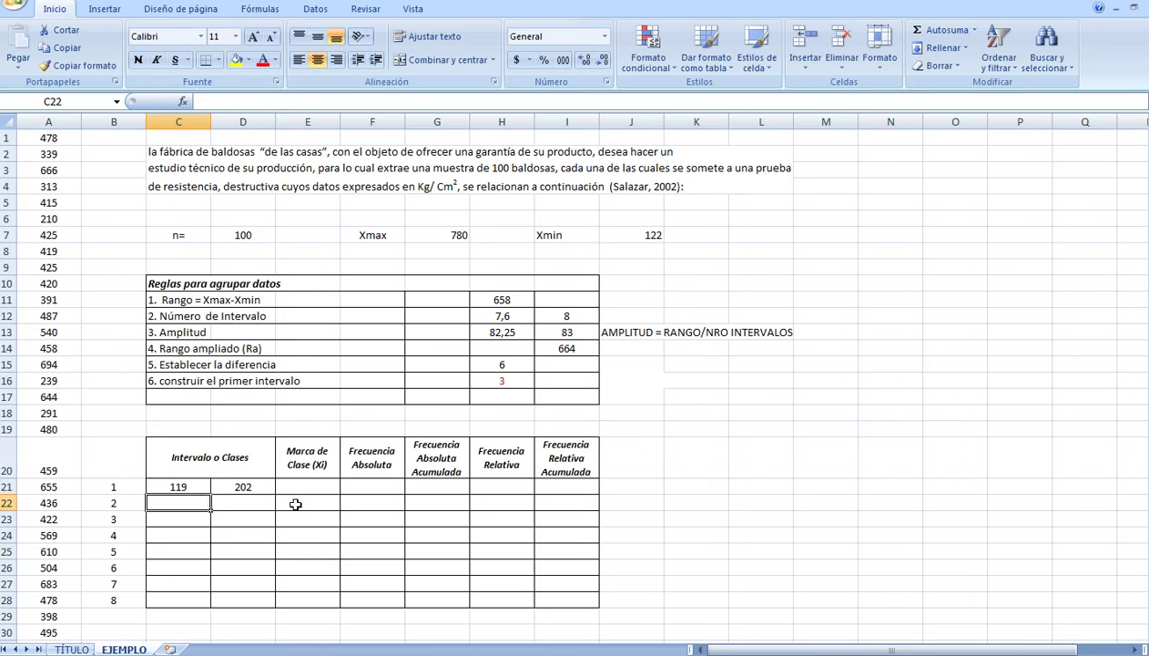
drag(190, 486, 262, 490)
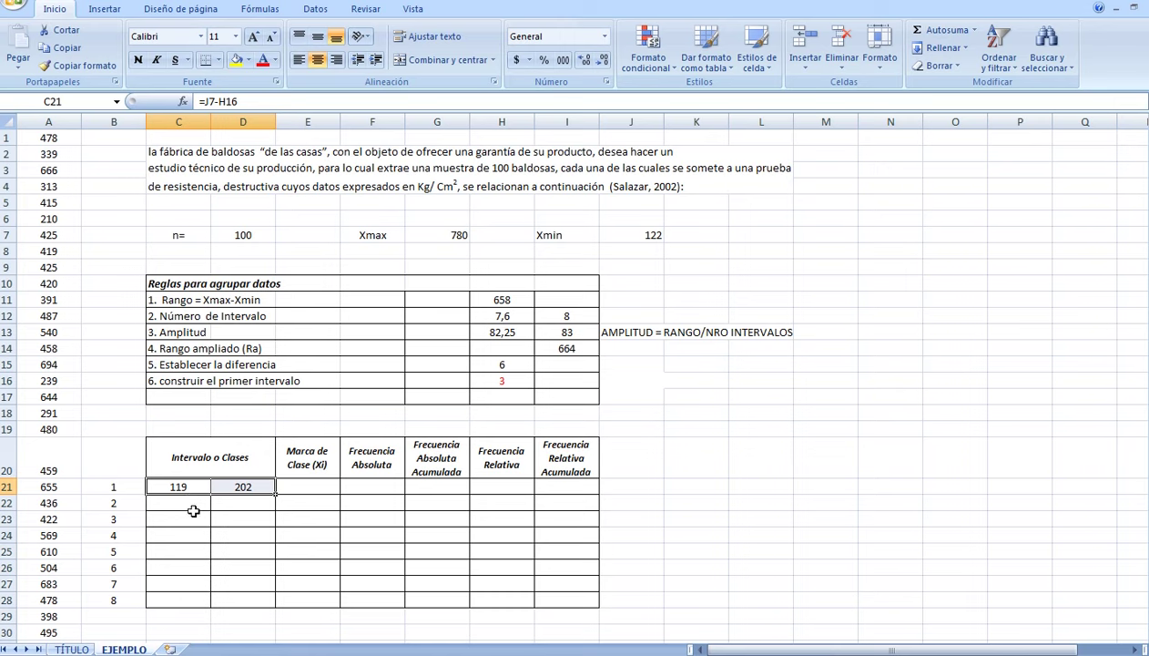
click(190, 500)
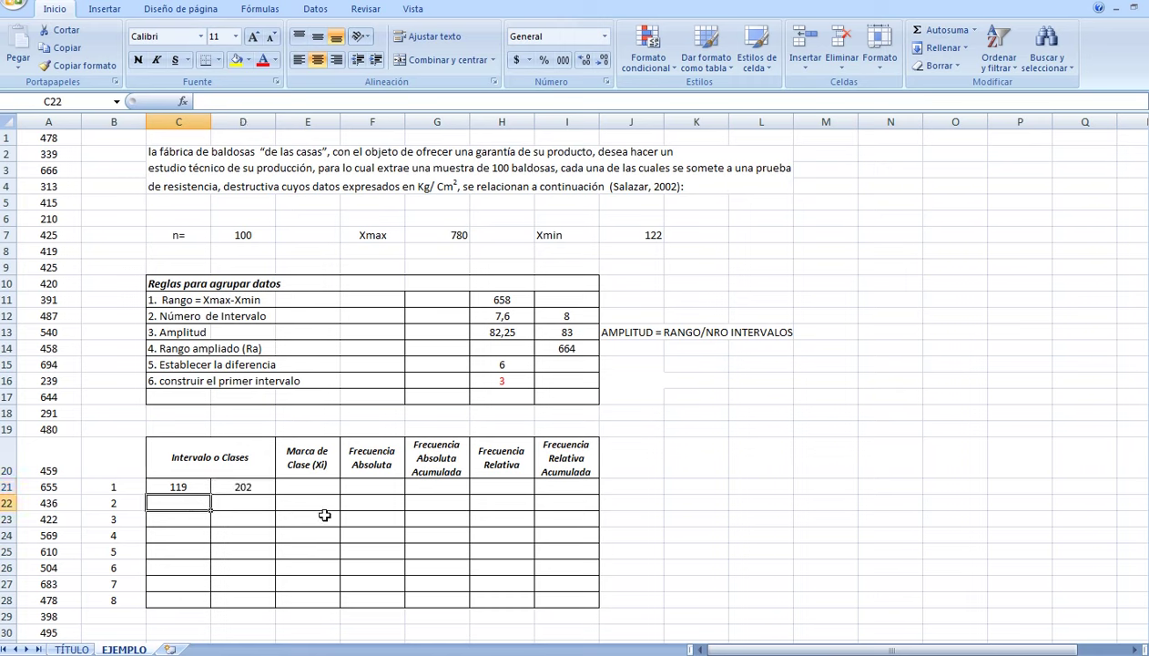
text(=)
click(259, 485)
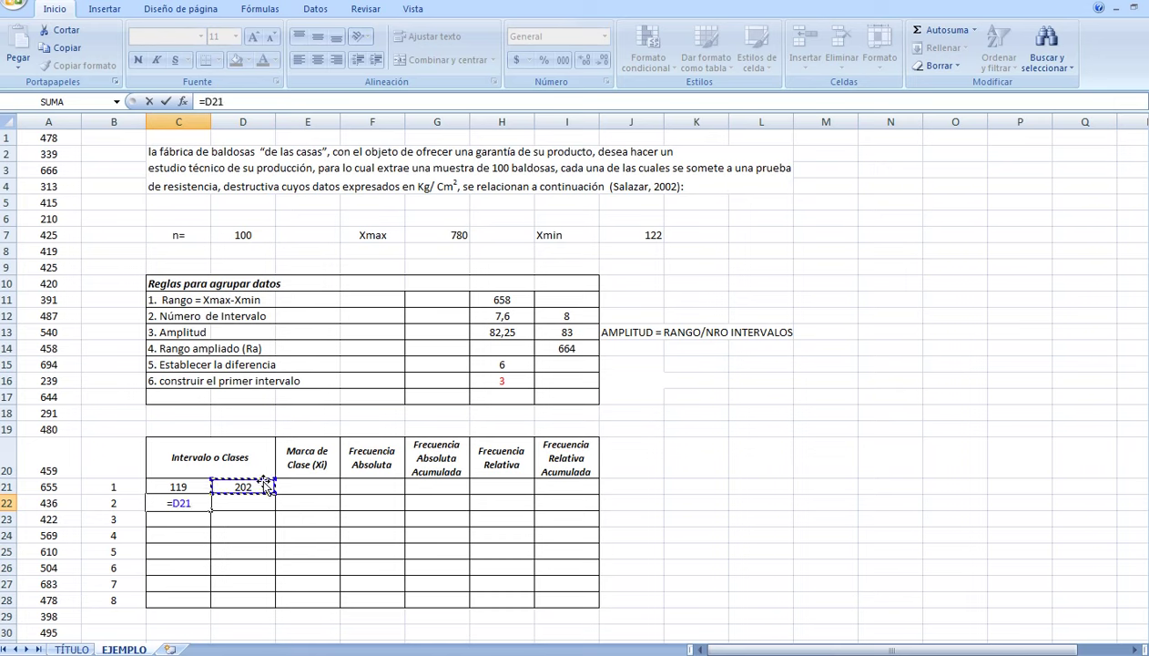
key(Return)
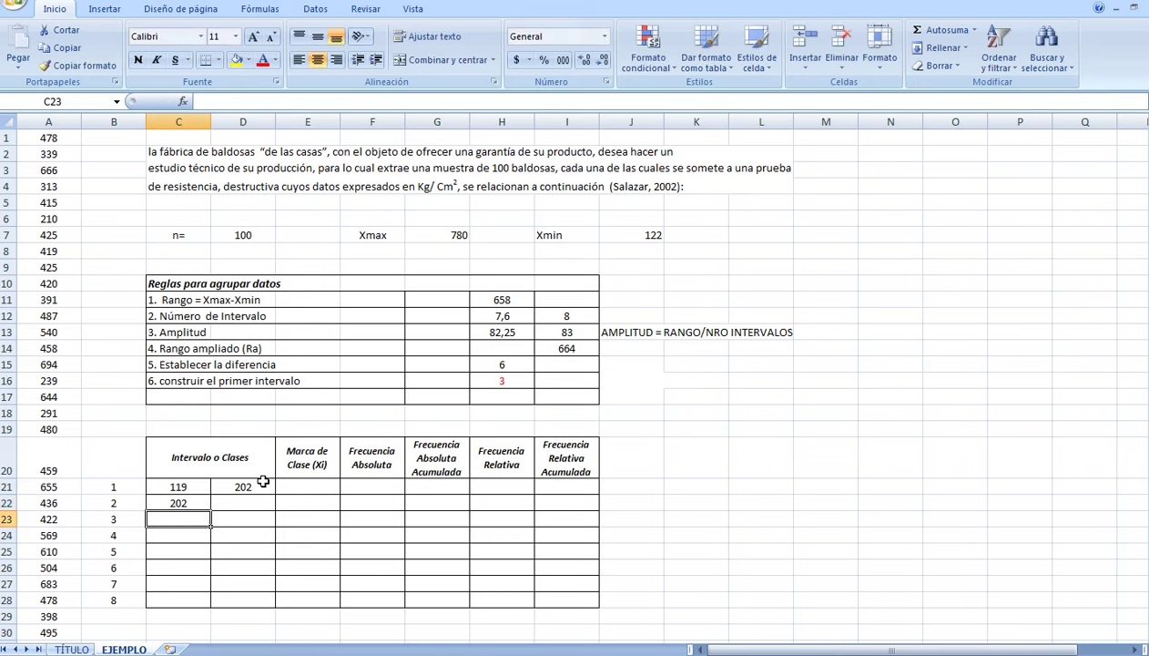
- Fill the upper limit formula from D21 down to D28 and the lower limit formula from C22 down to C28
click(262, 483)
drag(276, 492, 275, 605)
click(186, 502)
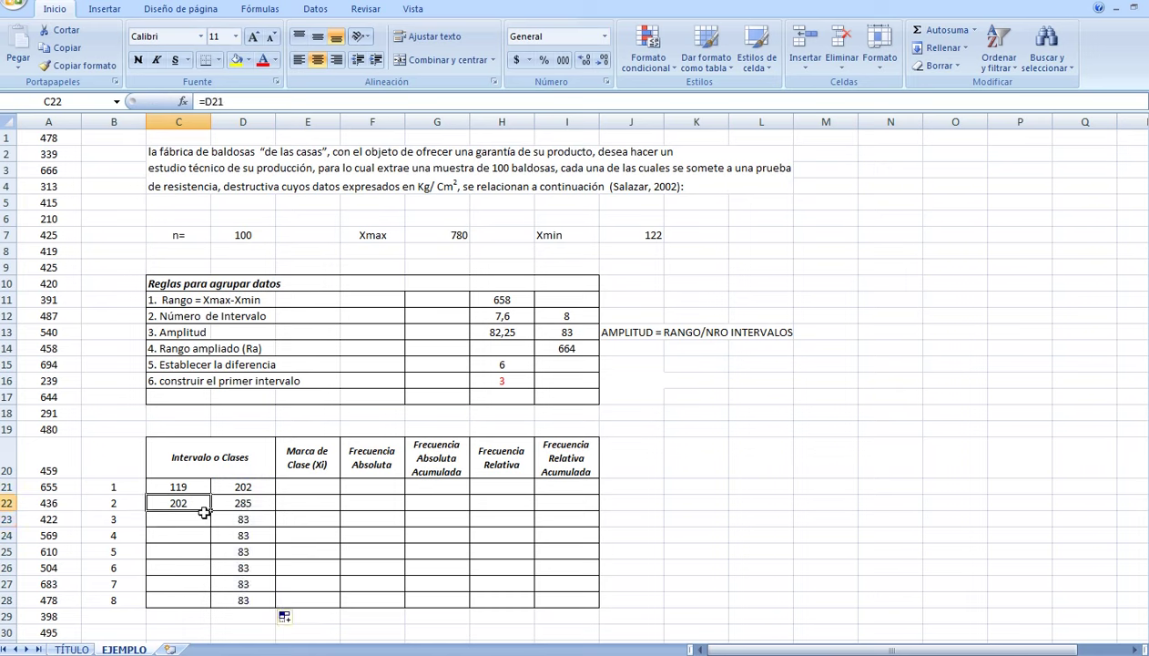
drag(211, 511, 208, 602)
- Examine the limits of the first four class intervals and how each lower limit takes the previous upper limit
click(188, 507)
click(228, 510)
click(178, 508)
drag(195, 481, 237, 480)
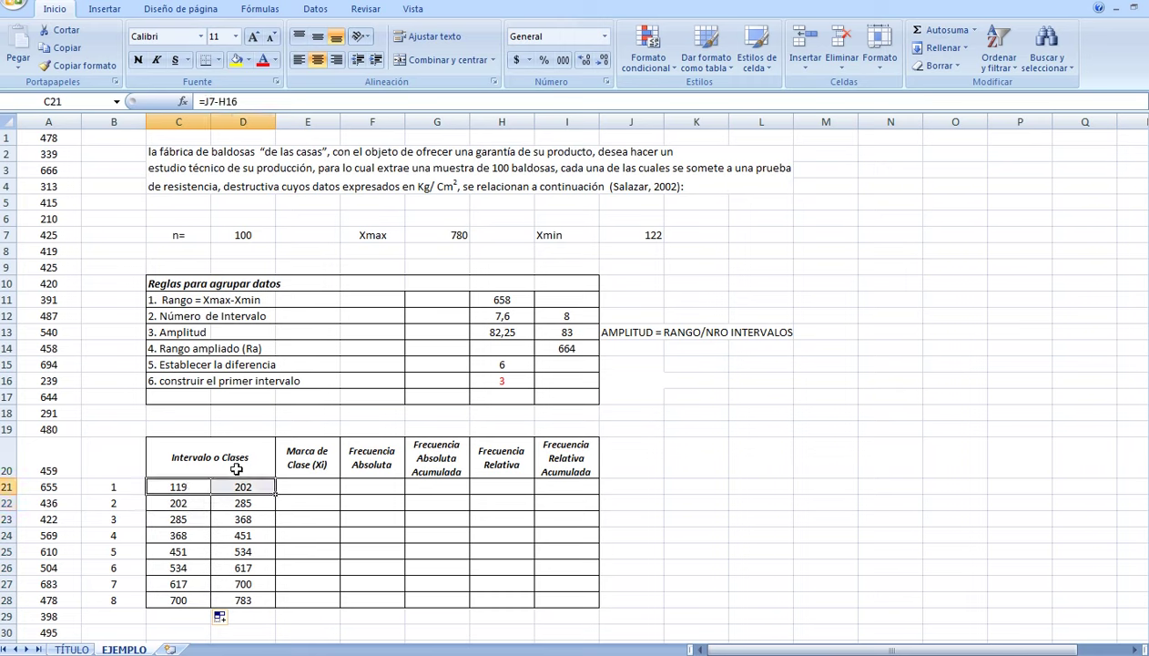
click(200, 482)
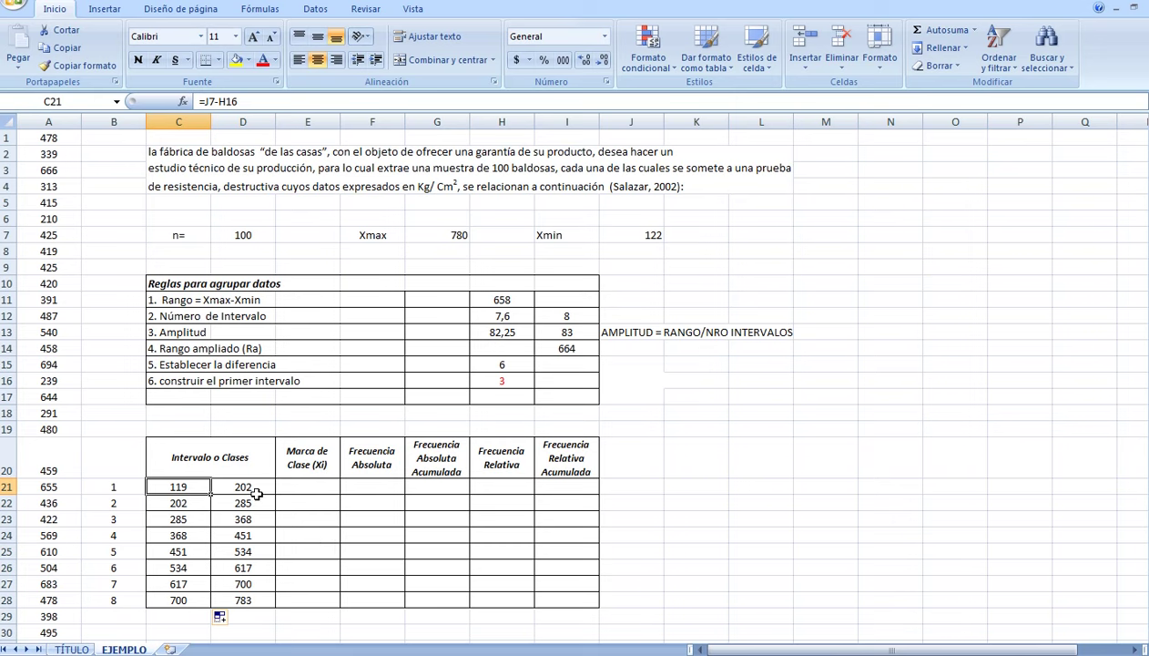
click(189, 501)
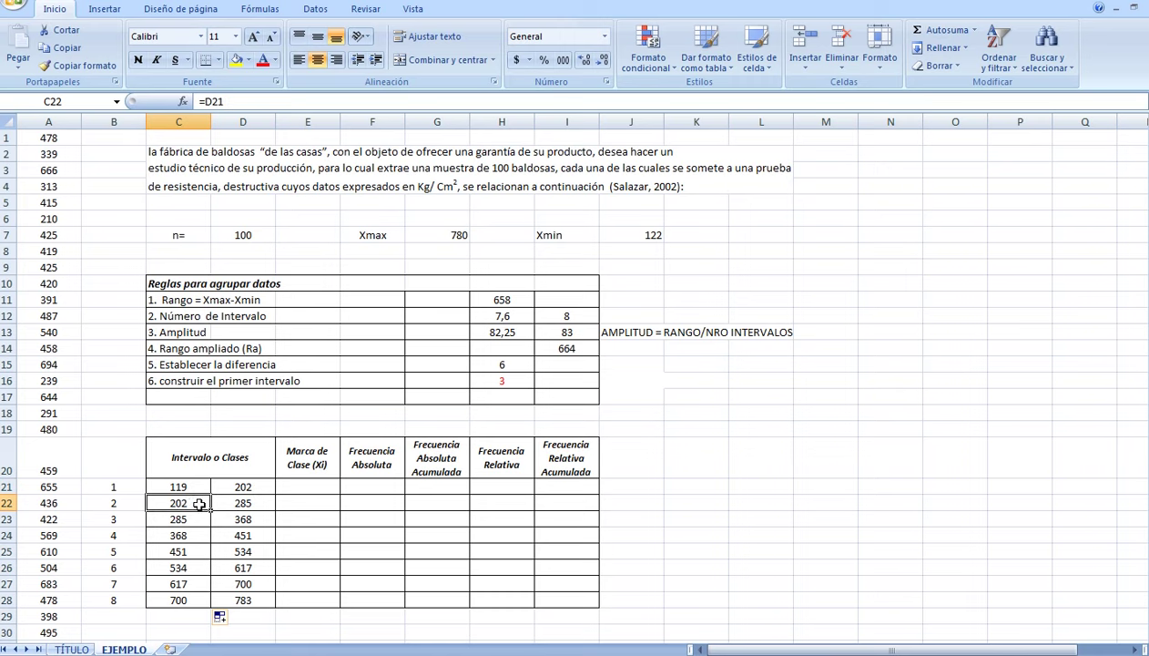
click(171, 519)
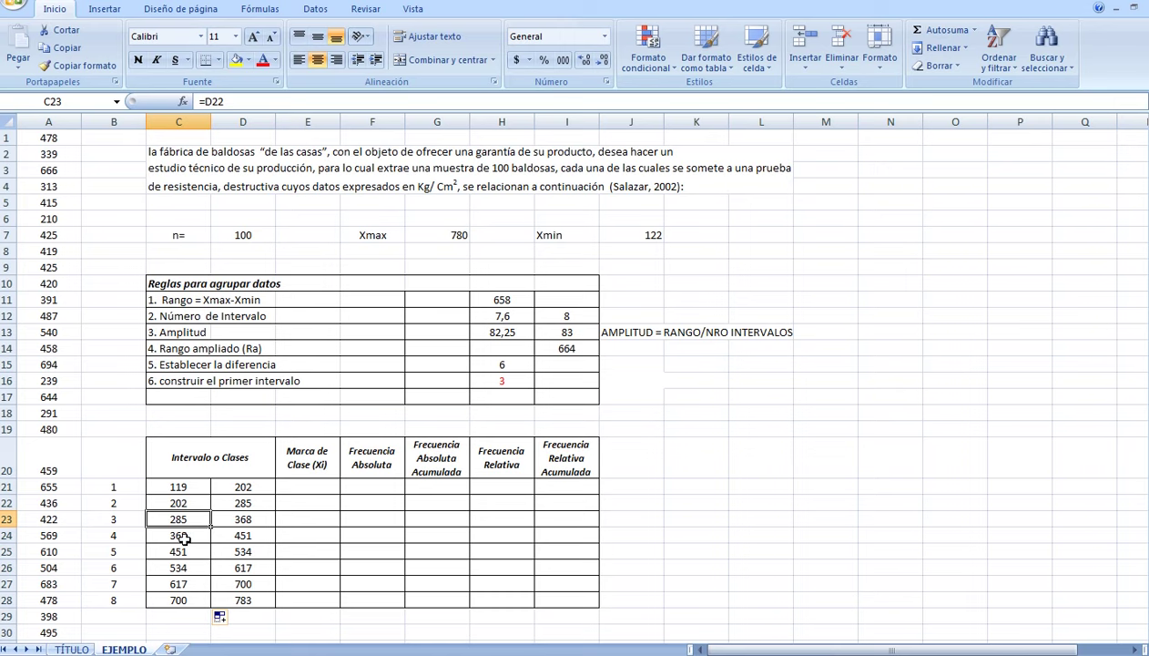
click(200, 537)
- Calculate the first class mark in cell E21 as the average of its lower and upper limits, using =(C21+D21)/2
click(314, 480)
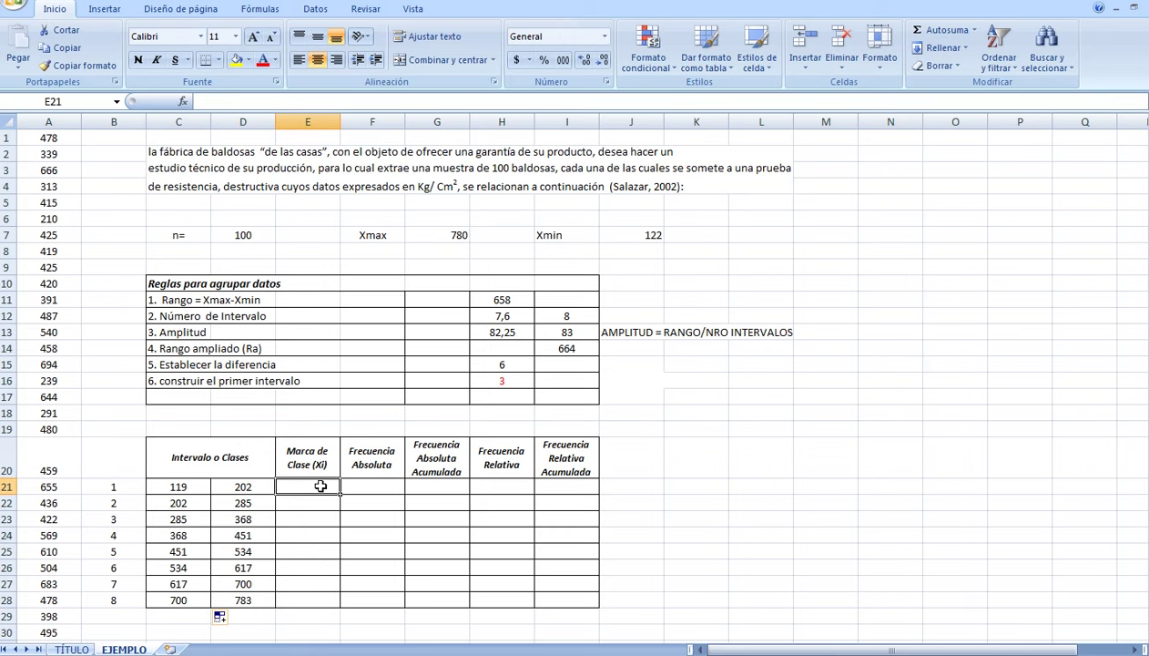
drag(183, 486, 248, 483)
click(299, 487)
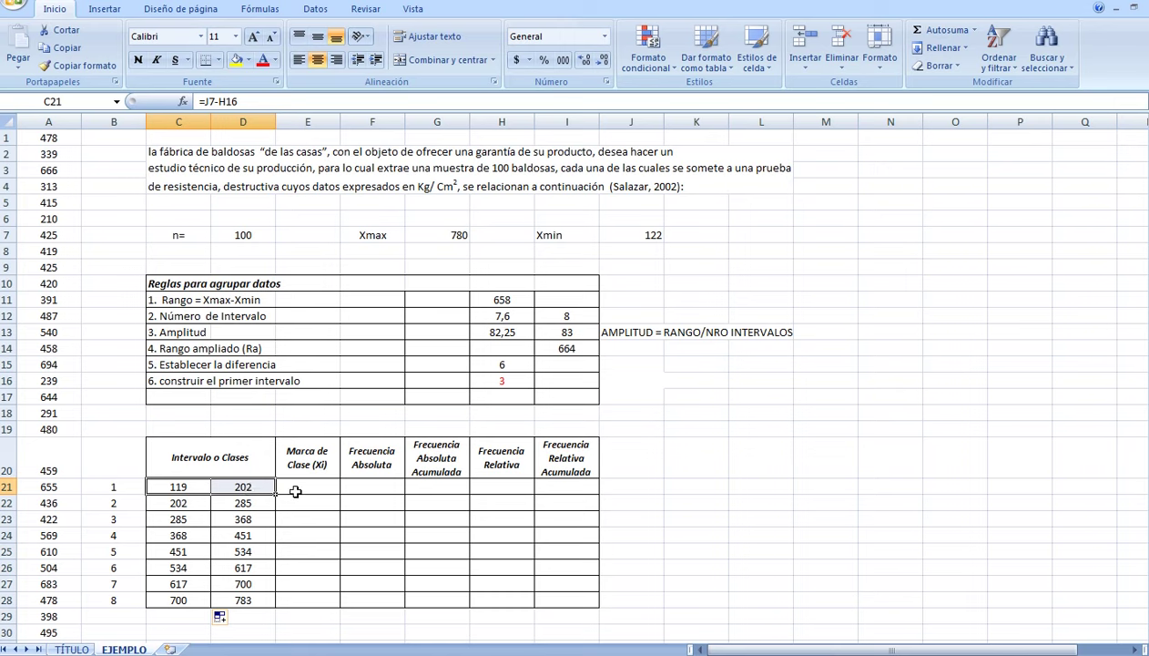
click(295, 491)
text(=)
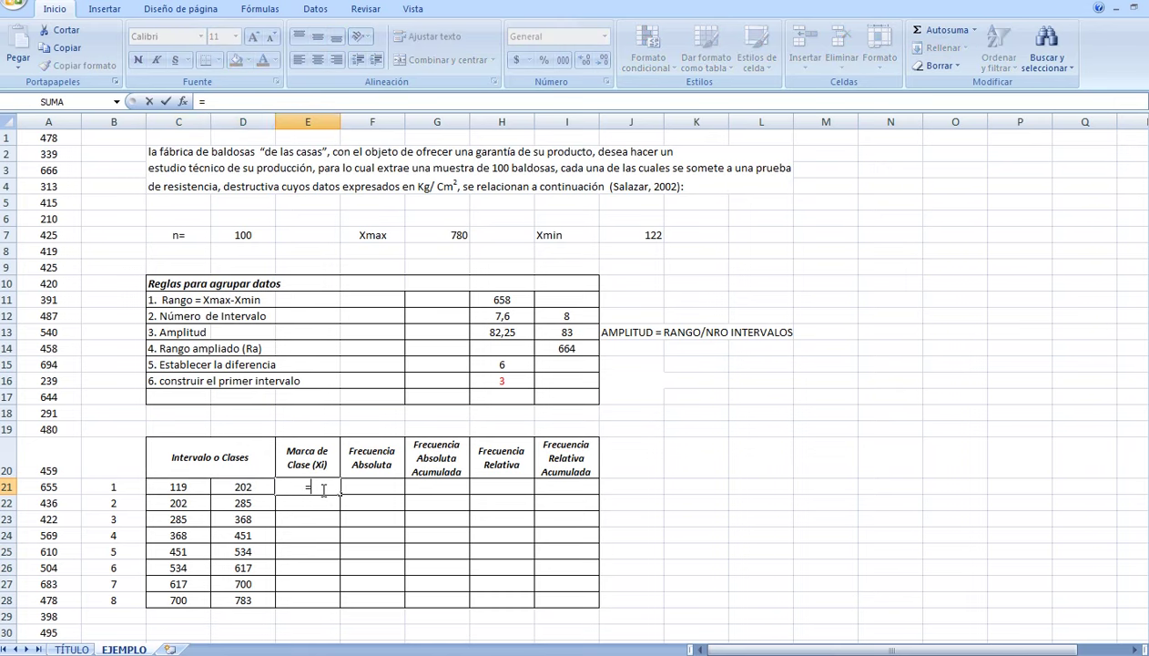
text(()
click(179, 488)
text(+)
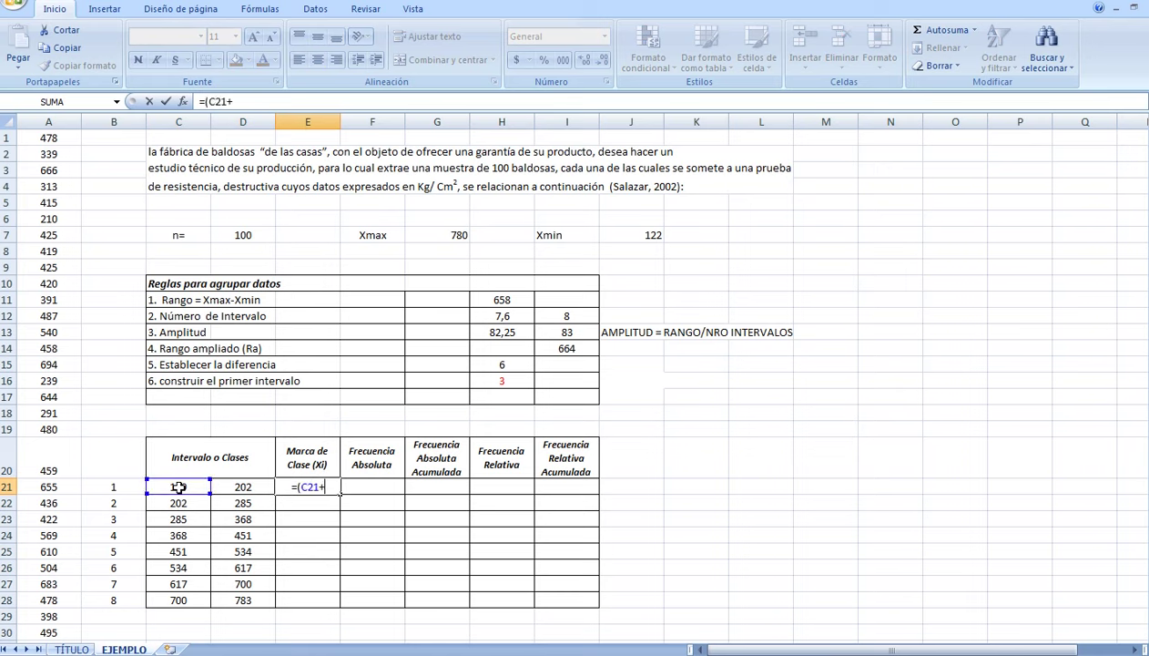
click(240, 486)
text()/2)
key(Return)
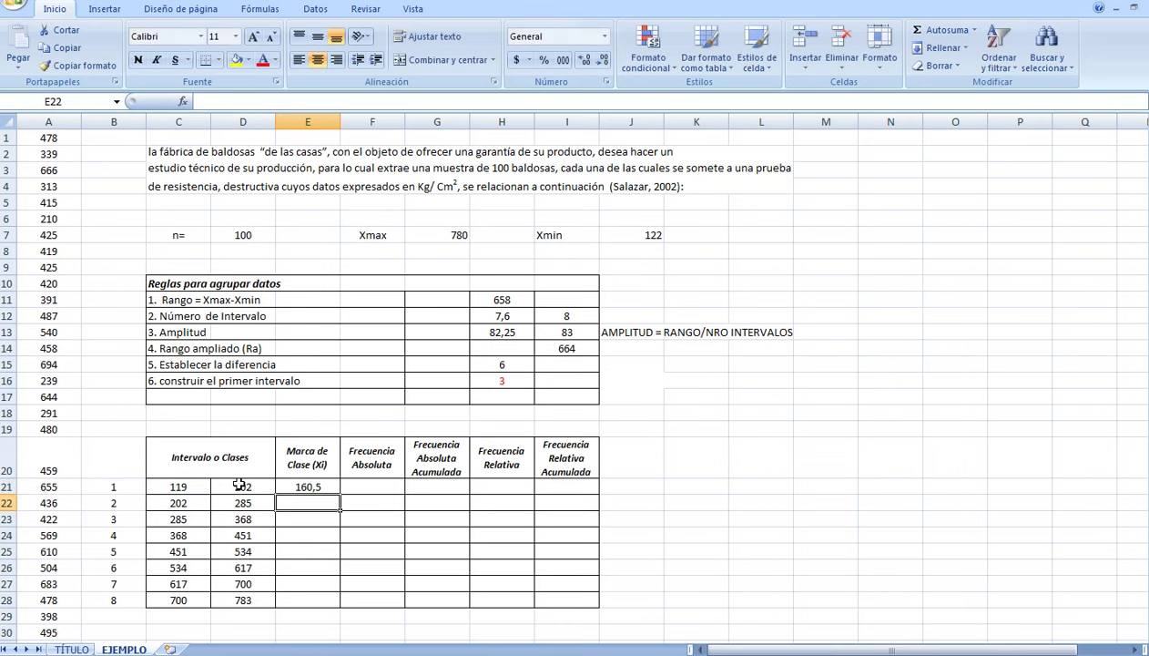
- Fill the class mark formula from E21 down to E28 and format the class marks as numbers with one decimal place
click(322, 484)
drag(339, 494, 338, 601)
click(316, 519)
drag(314, 487, 318, 596)
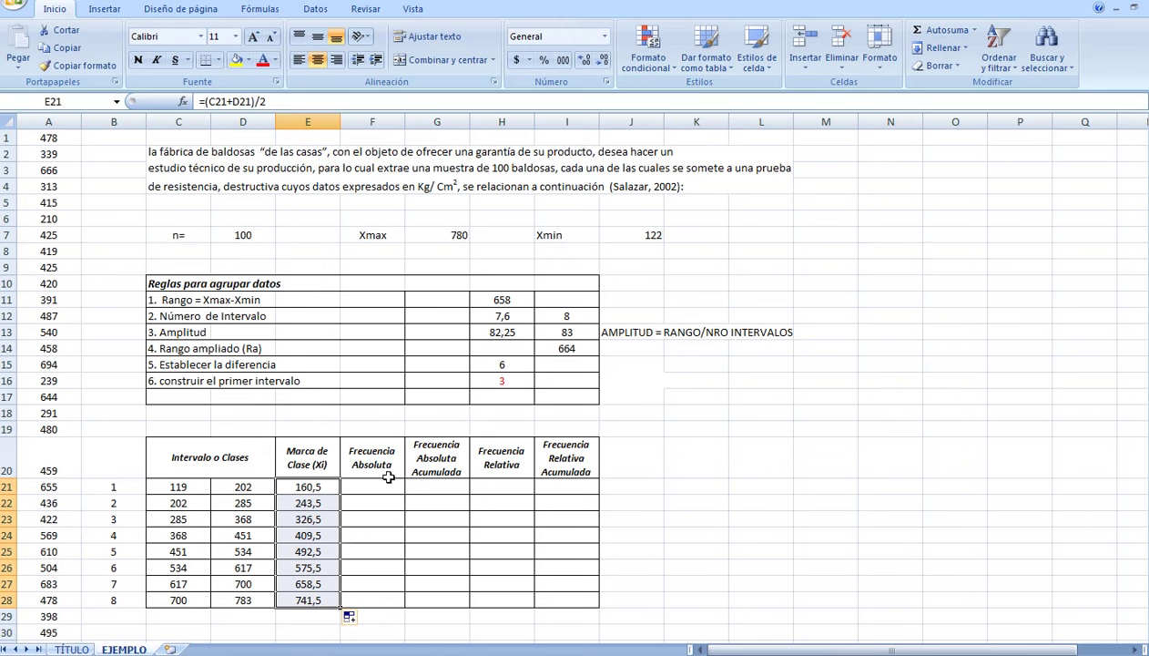
click(605, 59)
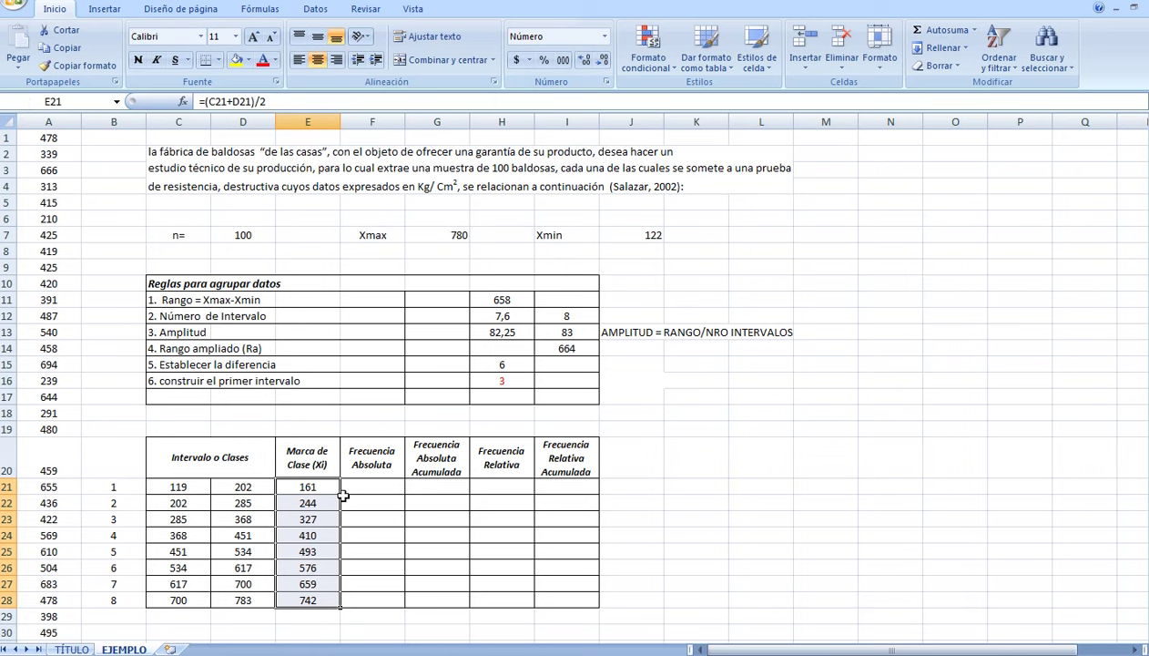
click(585, 59)
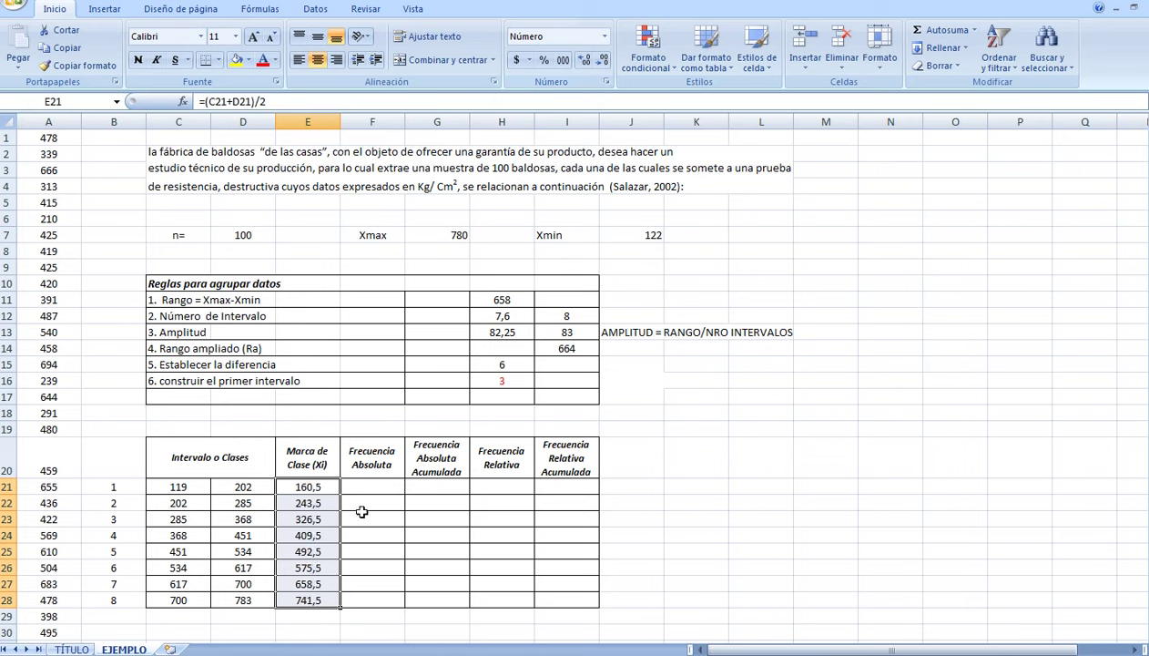
click(366, 487)
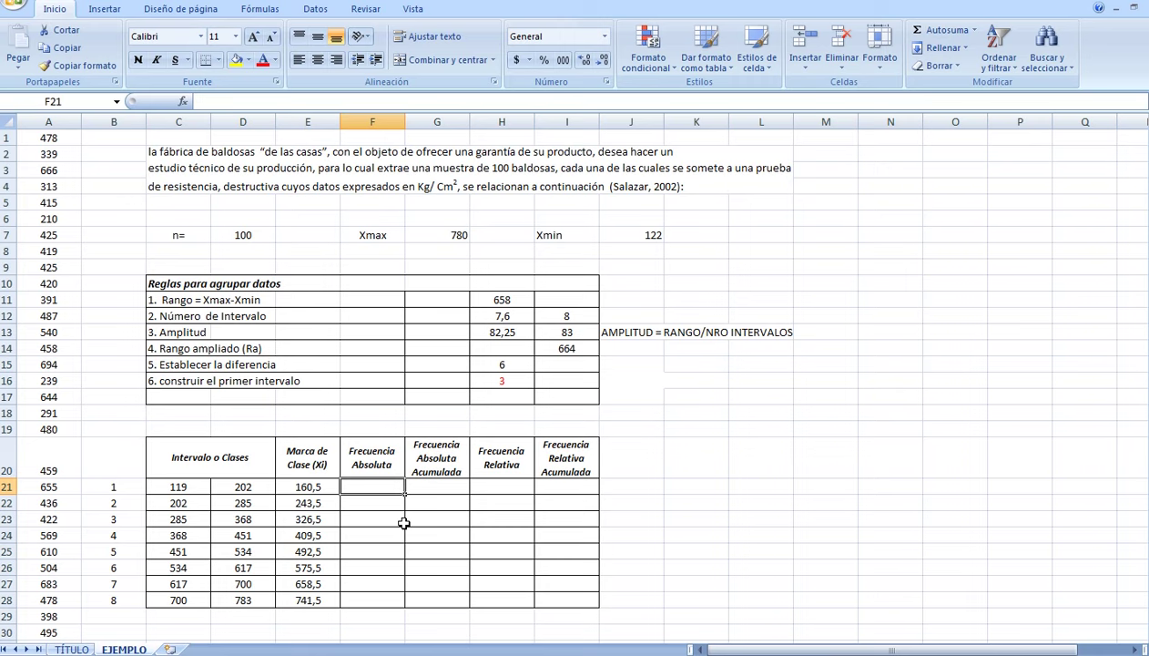
click(364, 506)
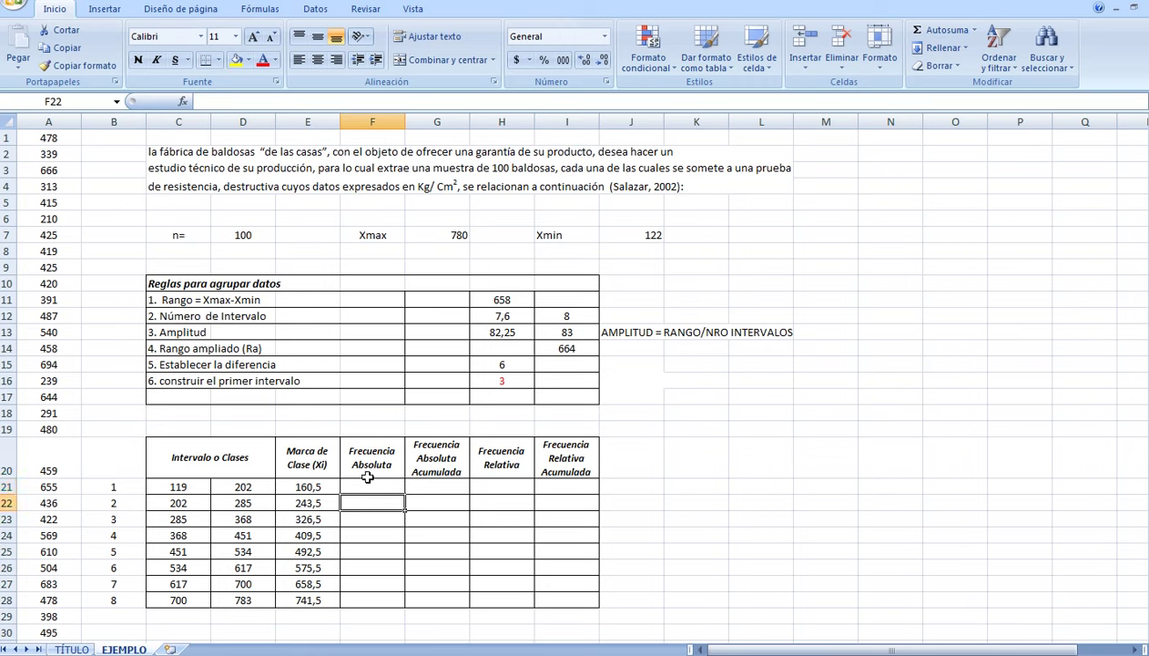
click(366, 484)
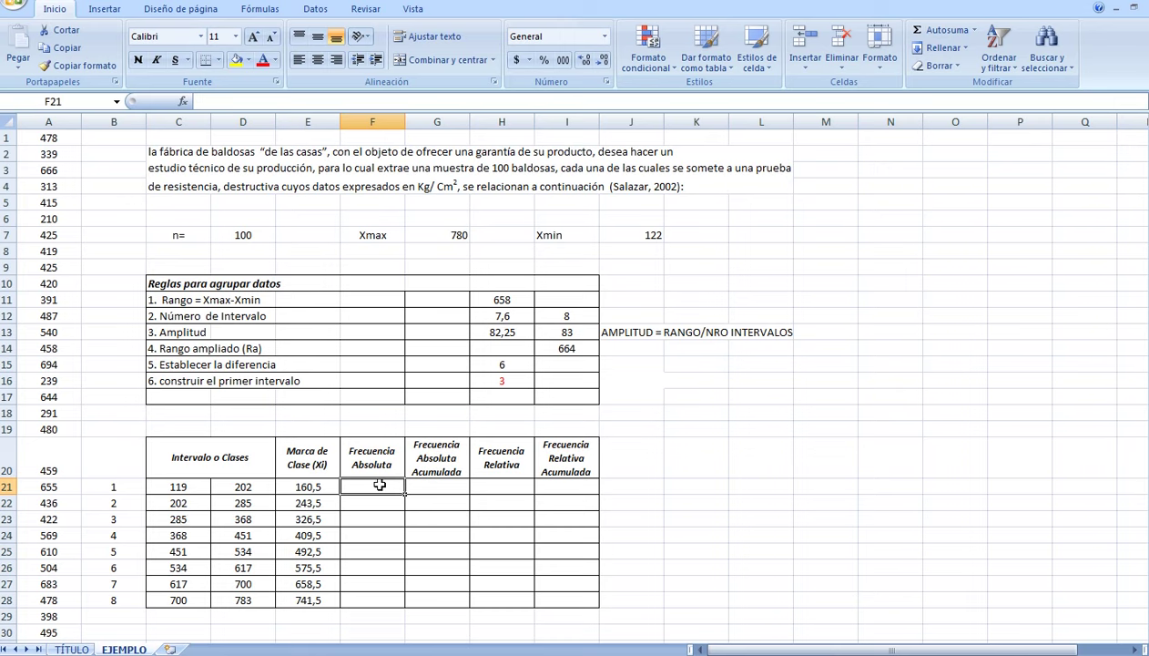
drag(374, 484, 380, 597)
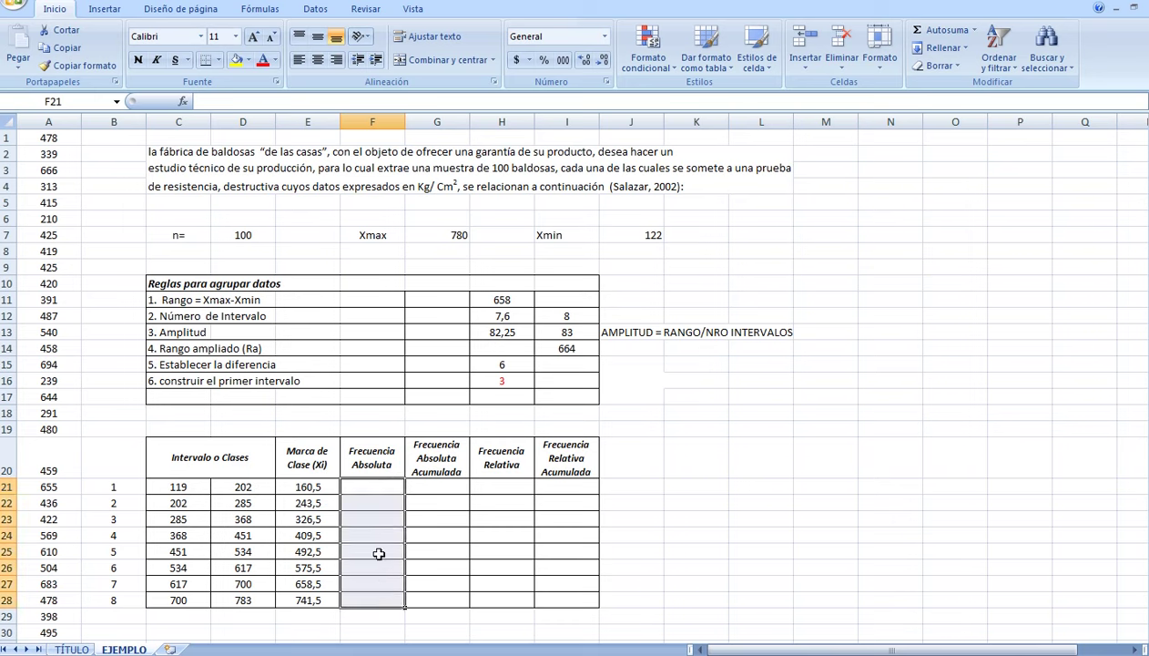
click(383, 487)
drag(383, 487, 378, 597)
- Enter the array formula =FRECUENCIA(DATOS;D21:D28) across the absolute frequency cells F21:F28 and centre the values
drag(377, 486, 376, 601)
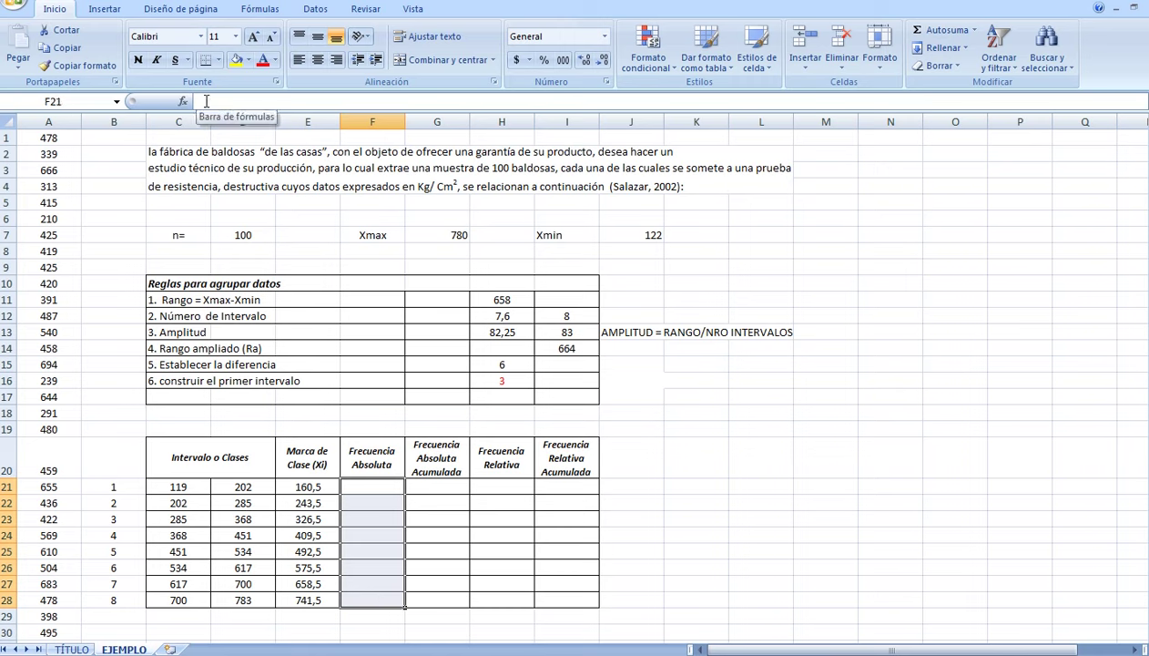
click(251, 102)
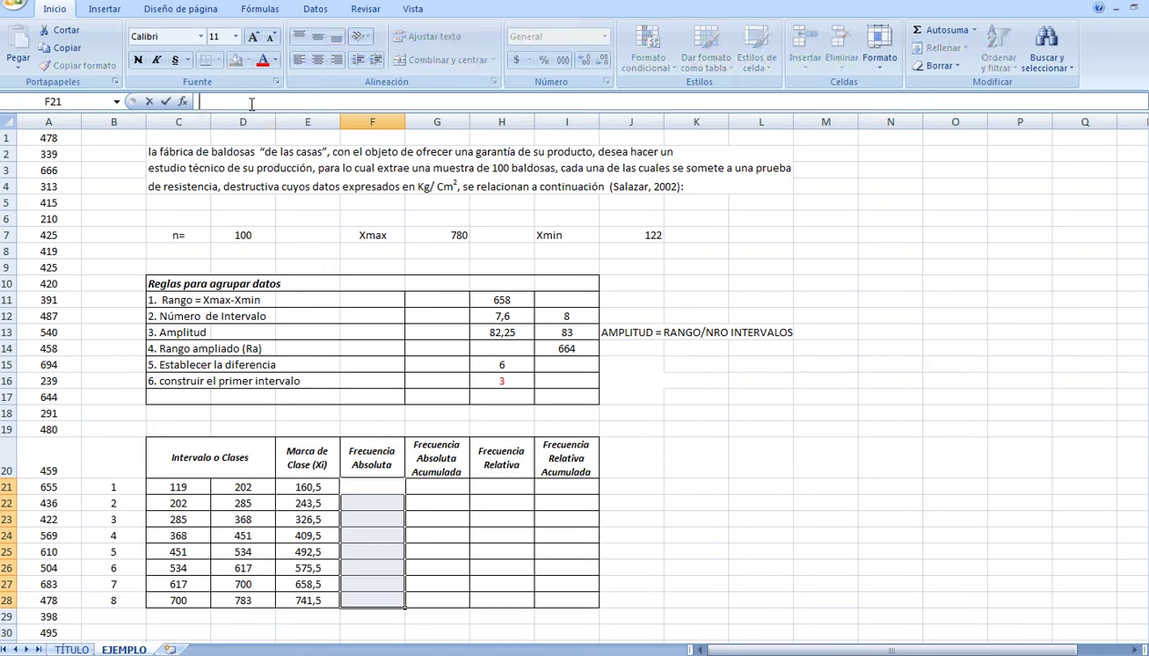
text(=F)
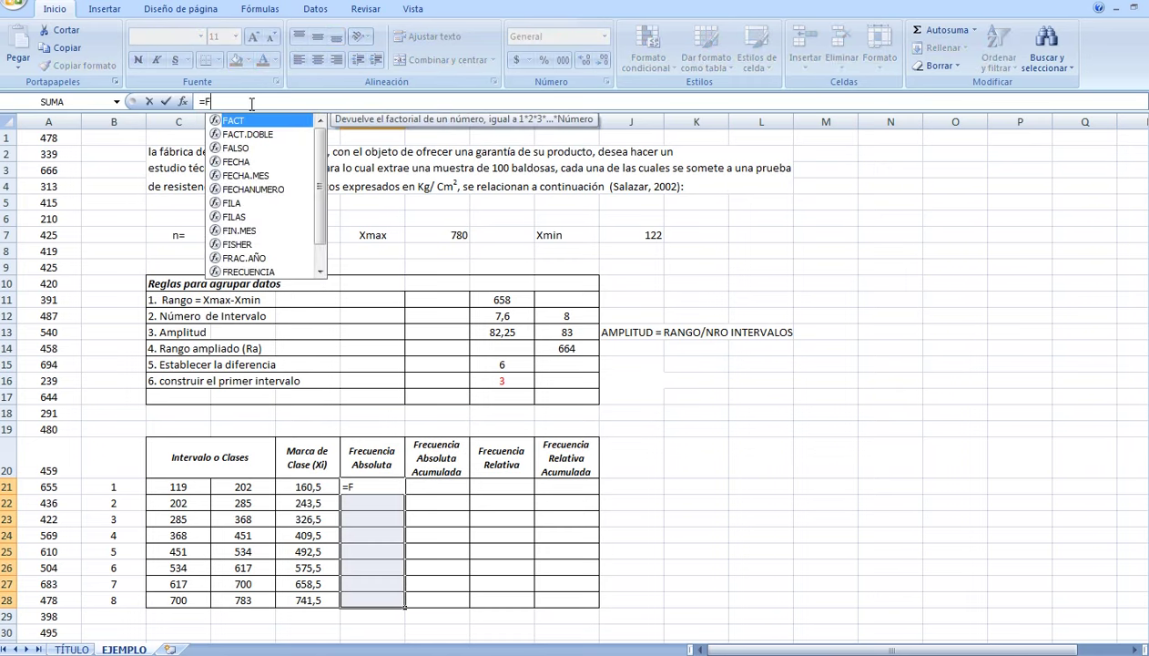
text(R)
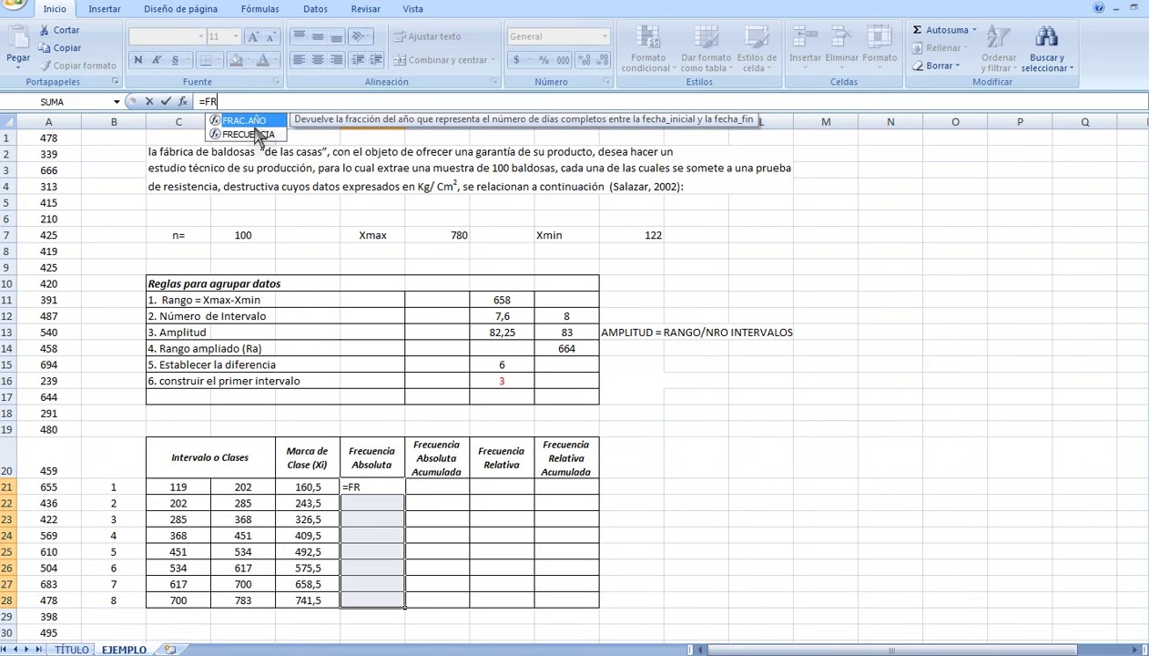
double_click(256, 134)
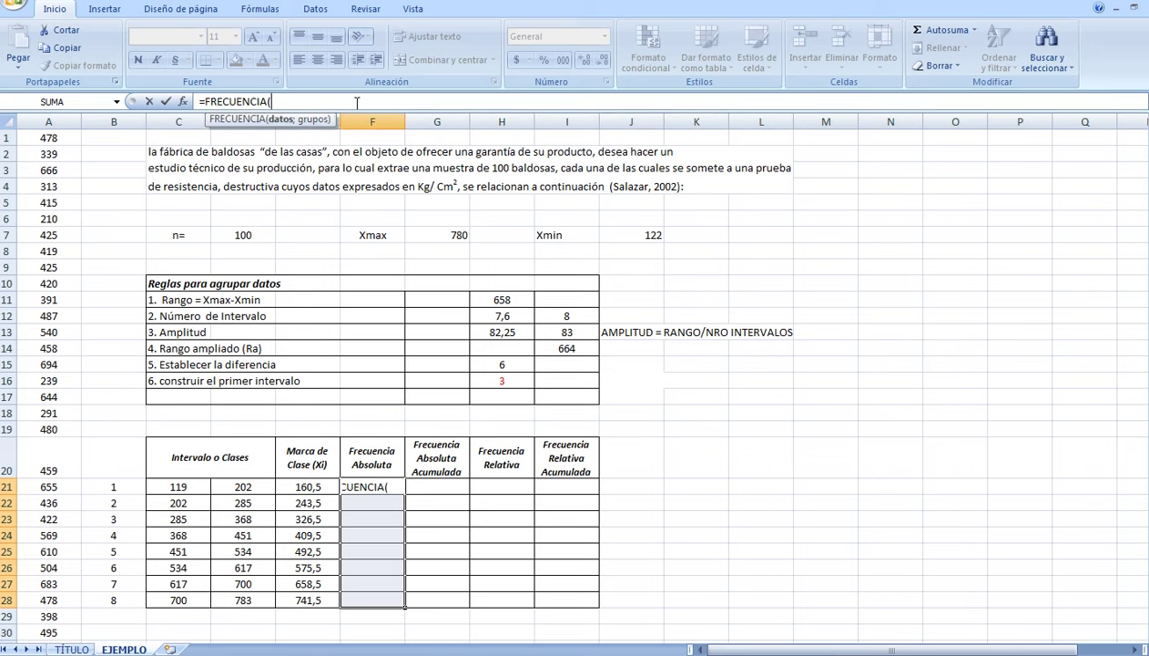
text(D)
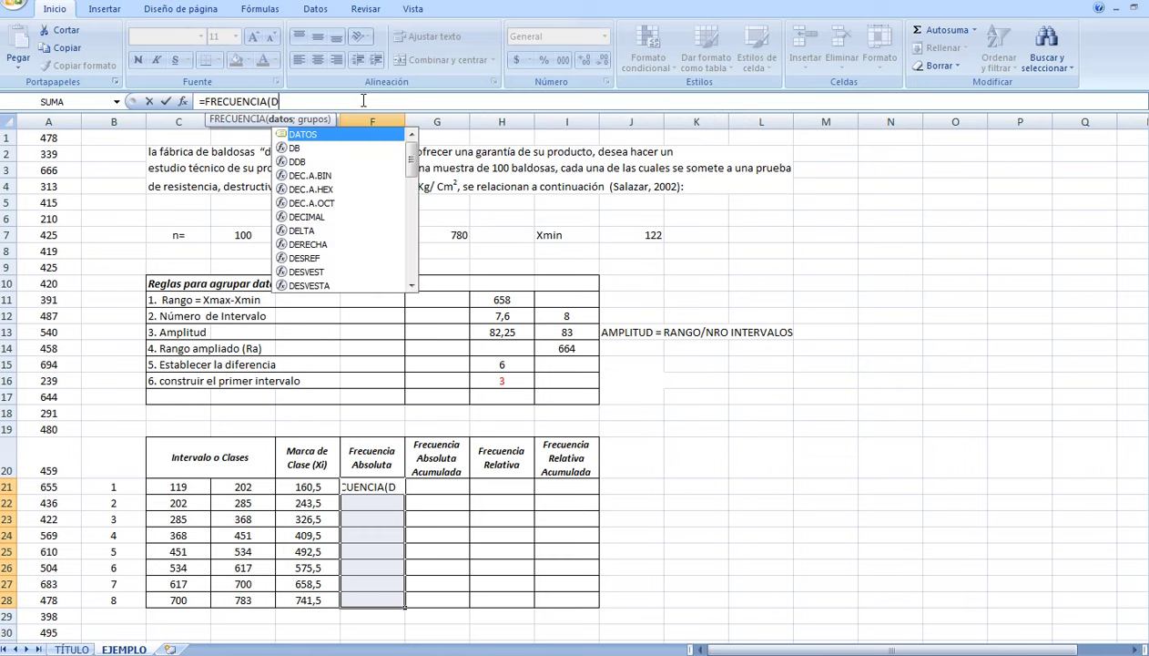
double_click(323, 136)
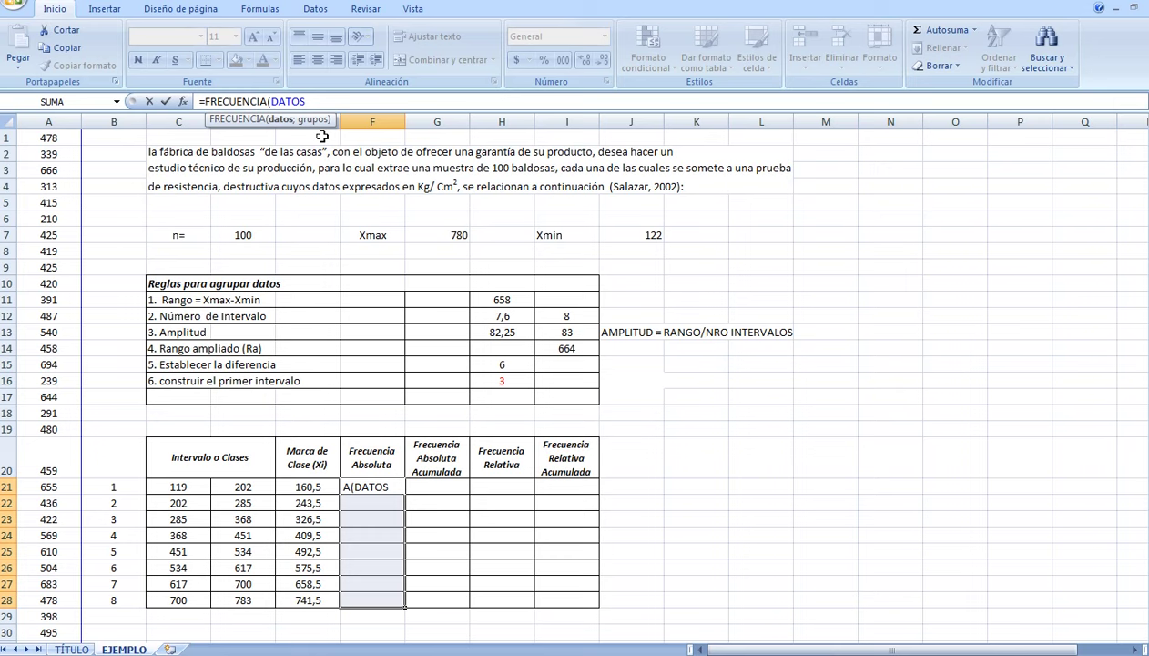
text(;)
drag(258, 481, 254, 594)
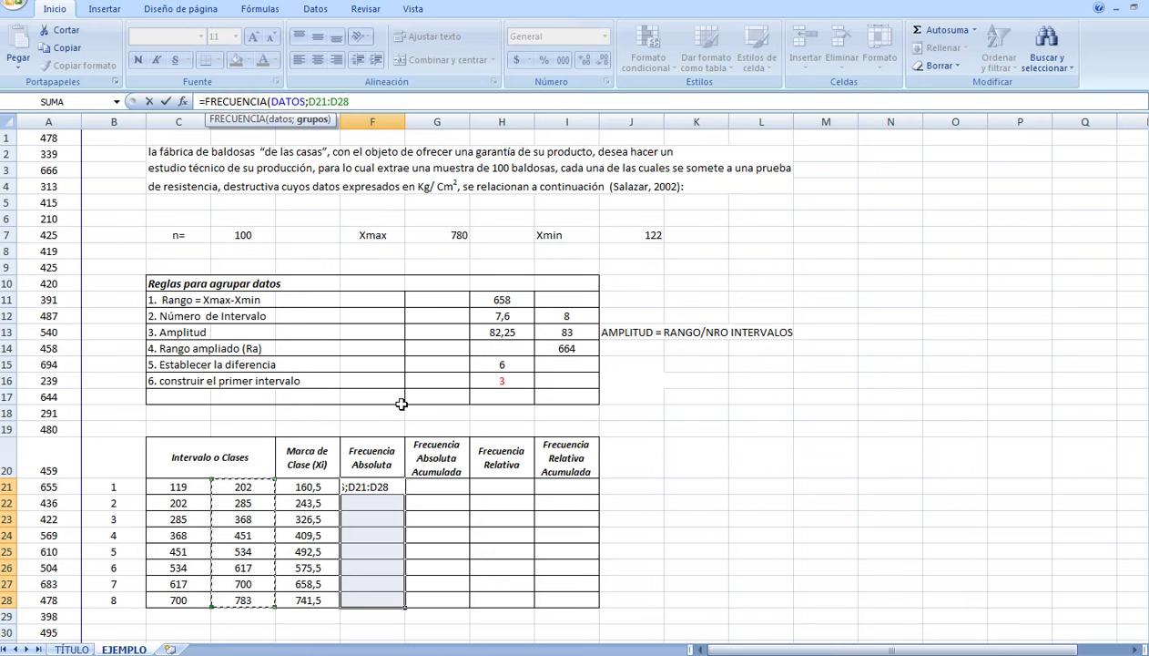
text())
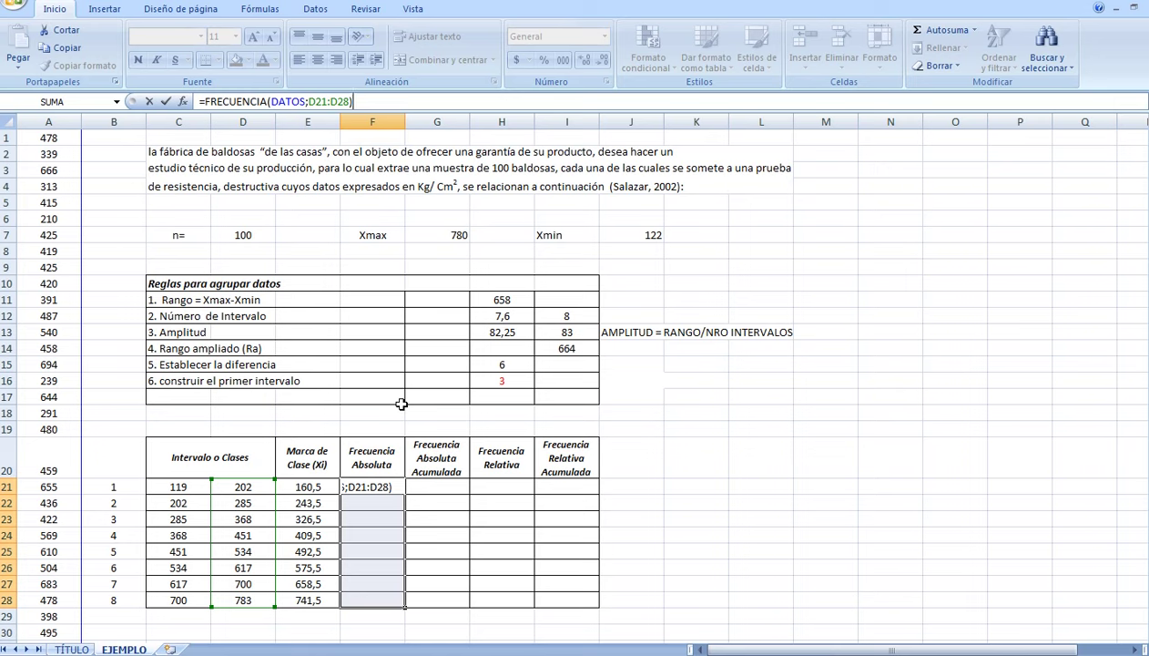
key(ctrl+shift+Return)
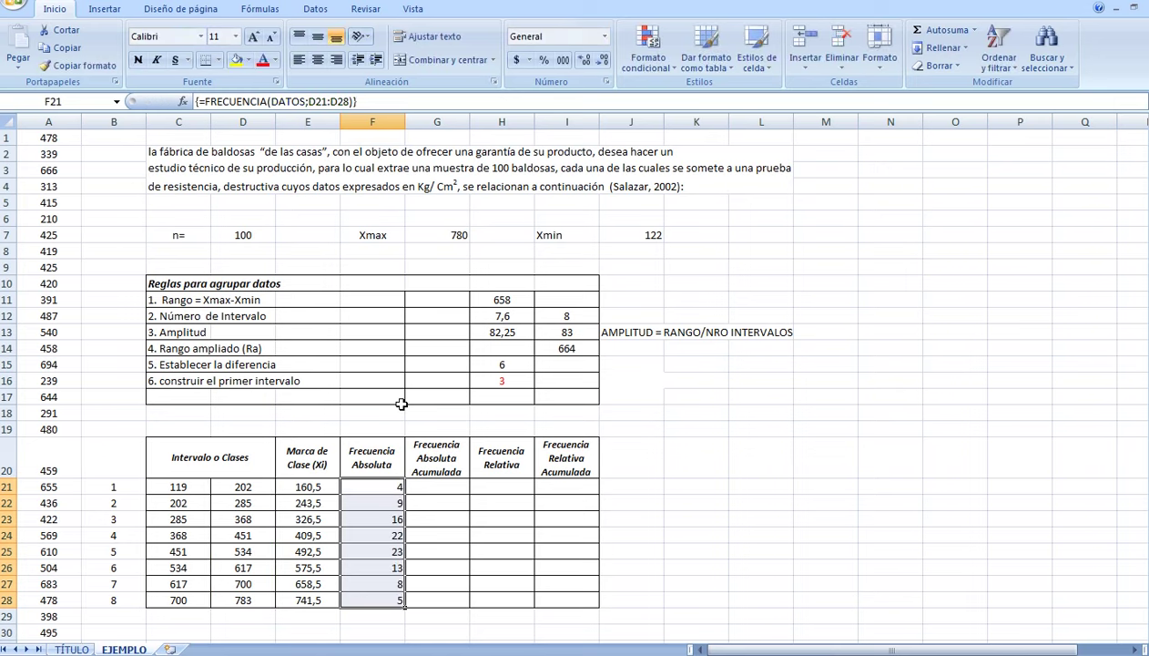
click(319, 60)
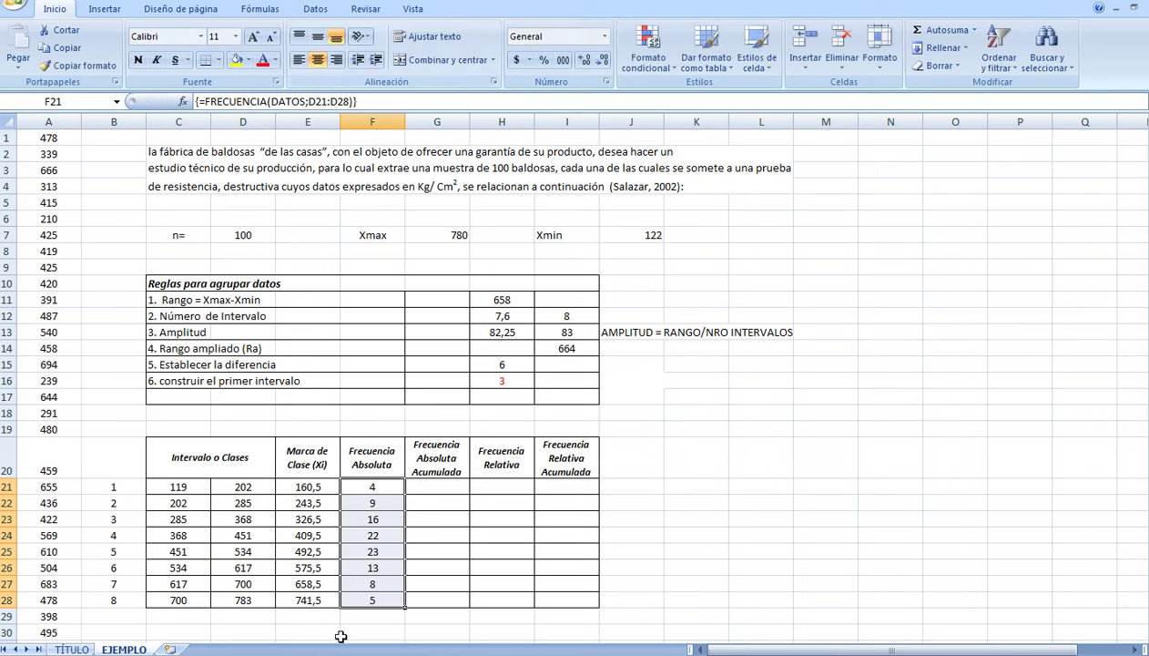